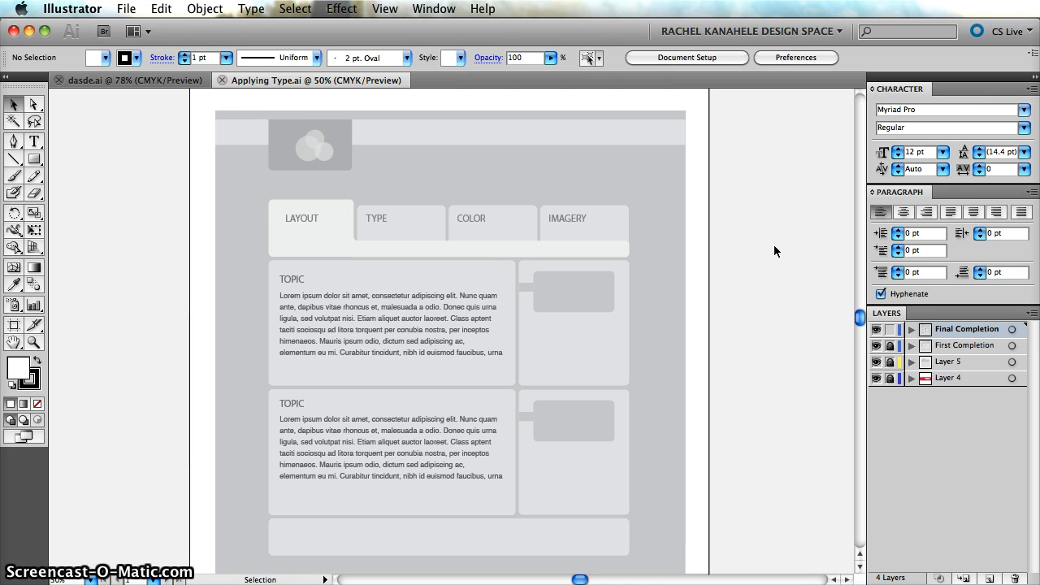
# Examine the web page layout's logo header, navigation tabs, topic boxes and footer, both close up and as a whole.
pyautogui.scroll(-2, 775, 246)
pyautogui.scroll(1, 774, 246)
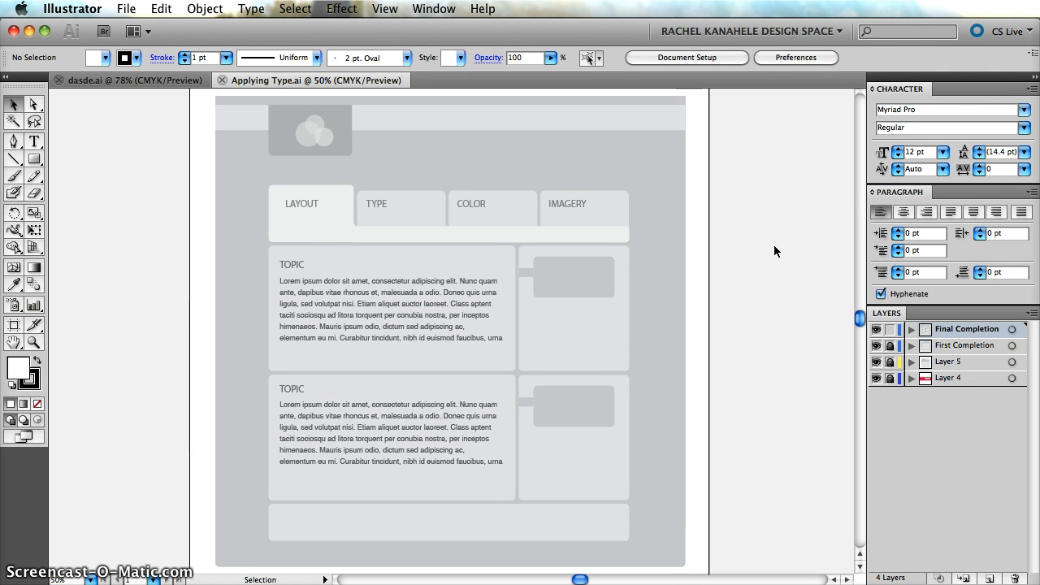
pyautogui.hscroll(-1, 775, 246)
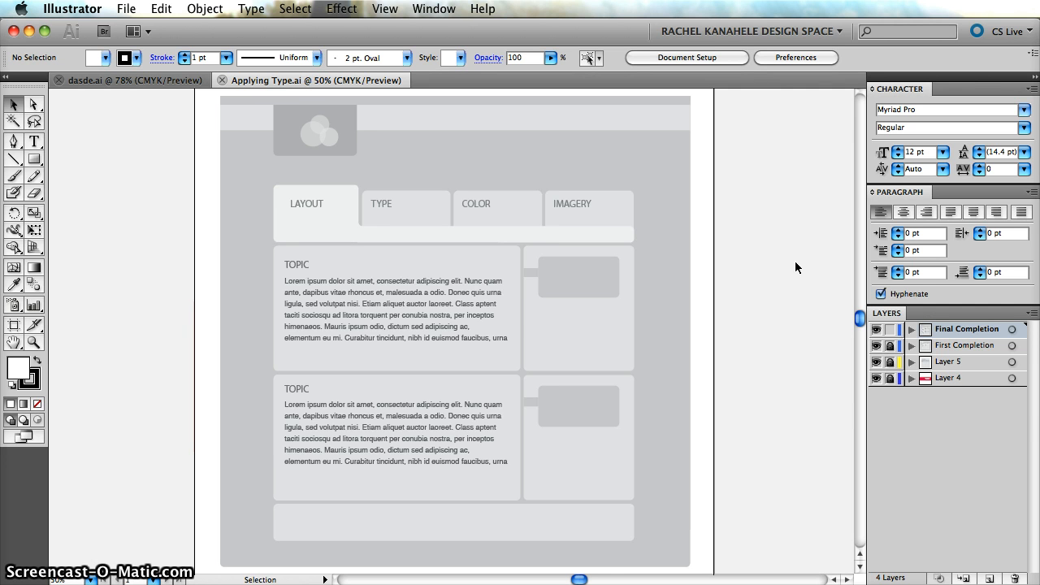
pyautogui.press('super+equal')
pyautogui.press('super+equal')
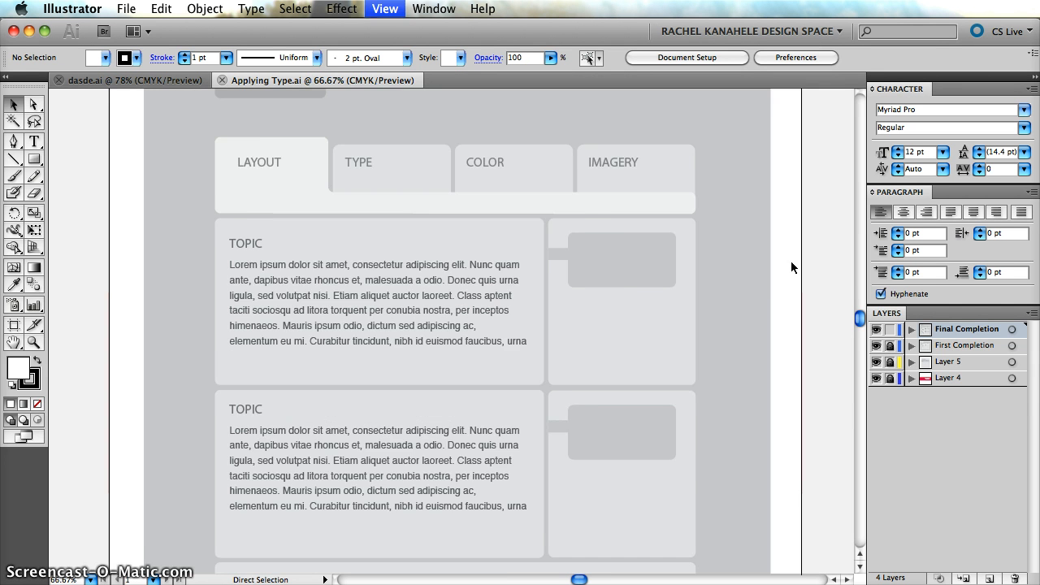
pyautogui.scroll(5, 791, 260)
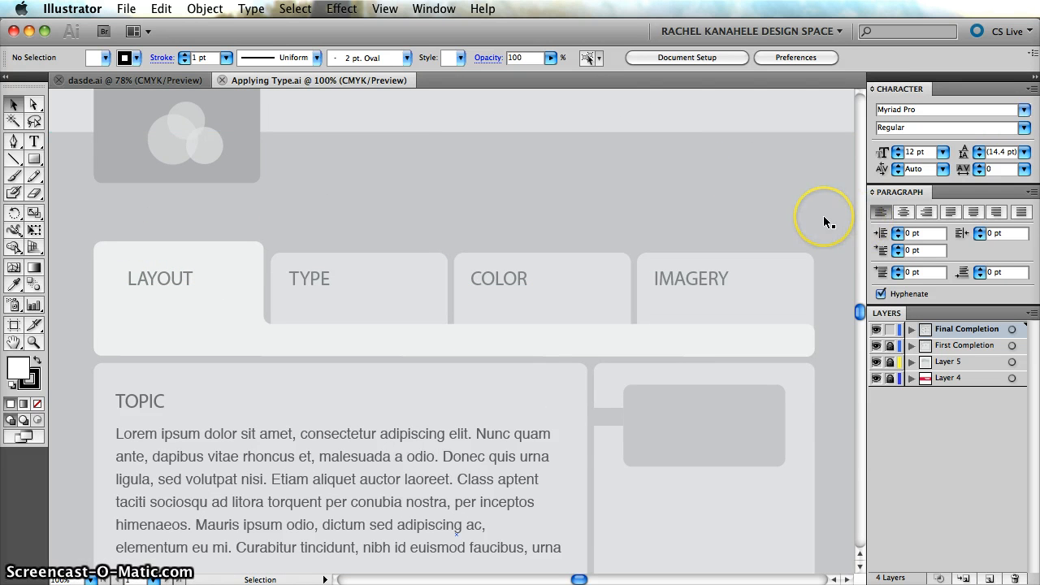
pyautogui.scroll(5, 823, 215)
pyautogui.scroll(-3, 817, 196)
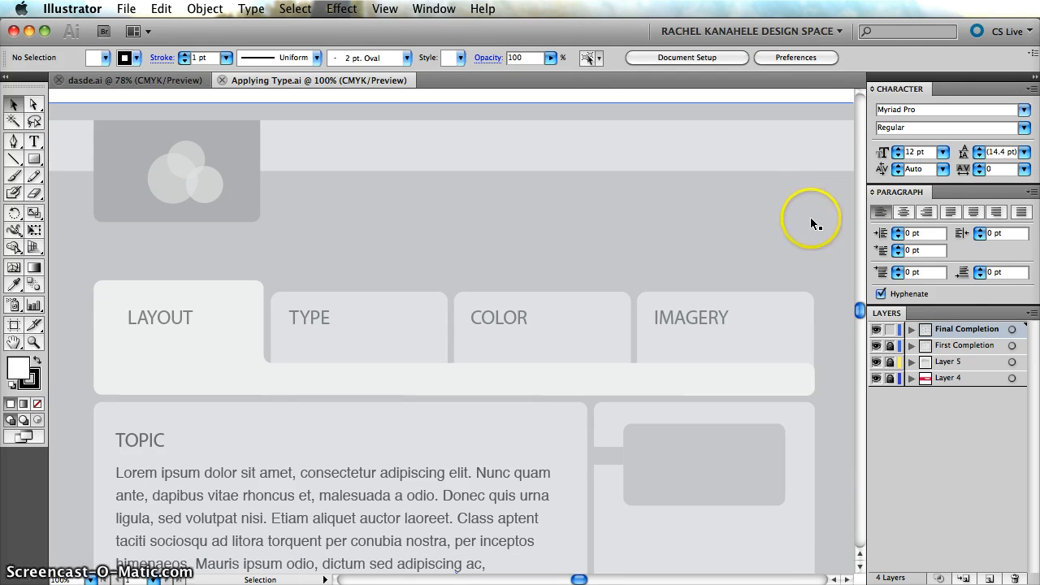
pyautogui.scroll(-4, 811, 220)
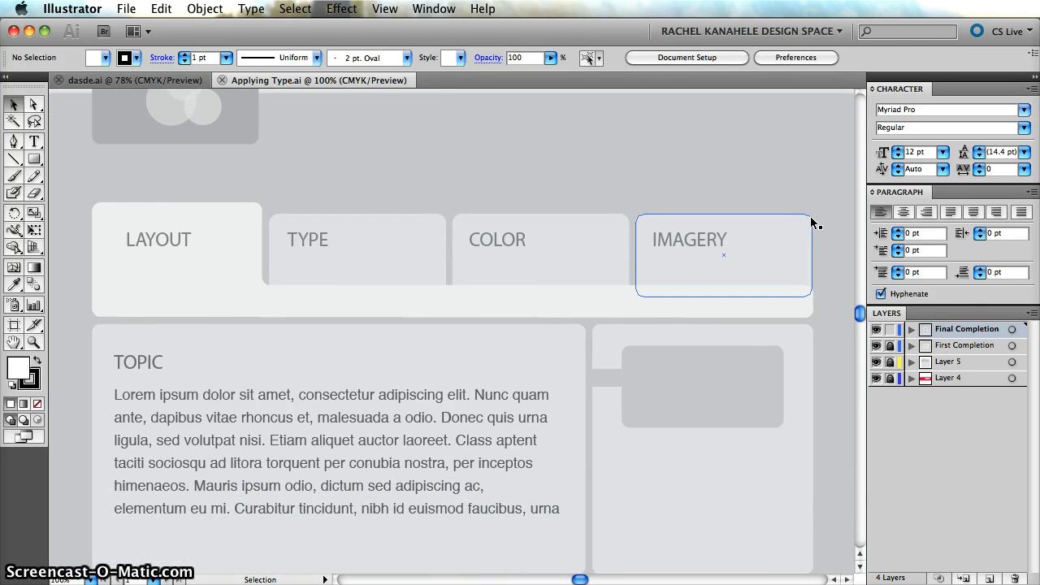
pyautogui.press('super+minus')
pyautogui.press('super+minus')
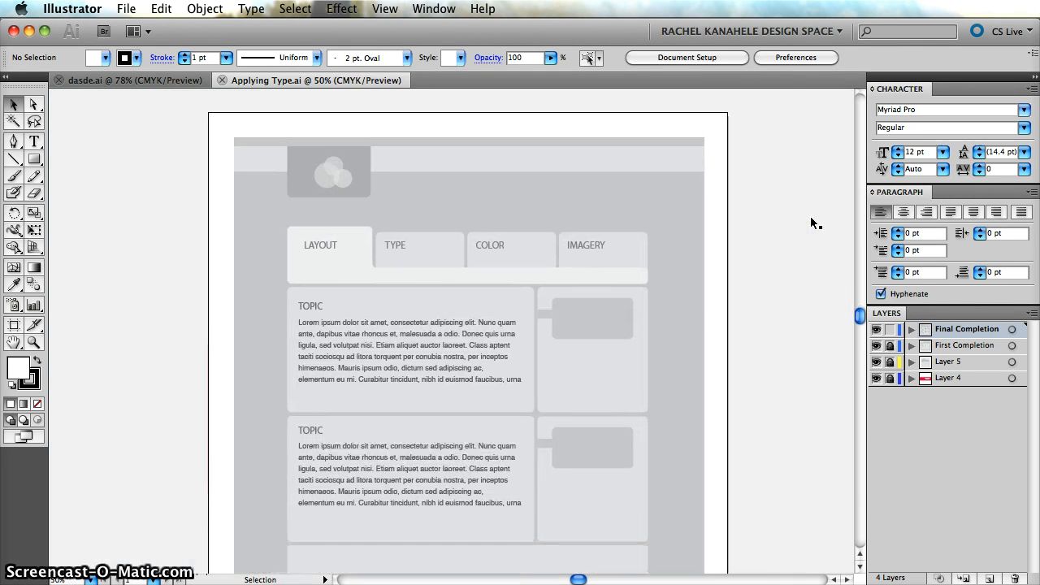
pyautogui.scroll(-2, 811, 220)
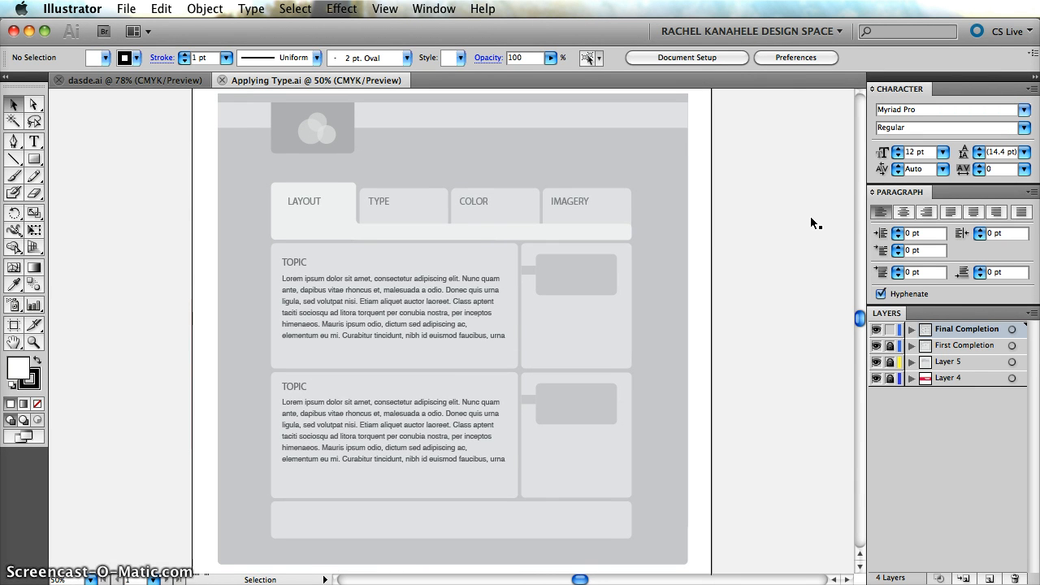
pyautogui.hscroll(-1, 815, 221)
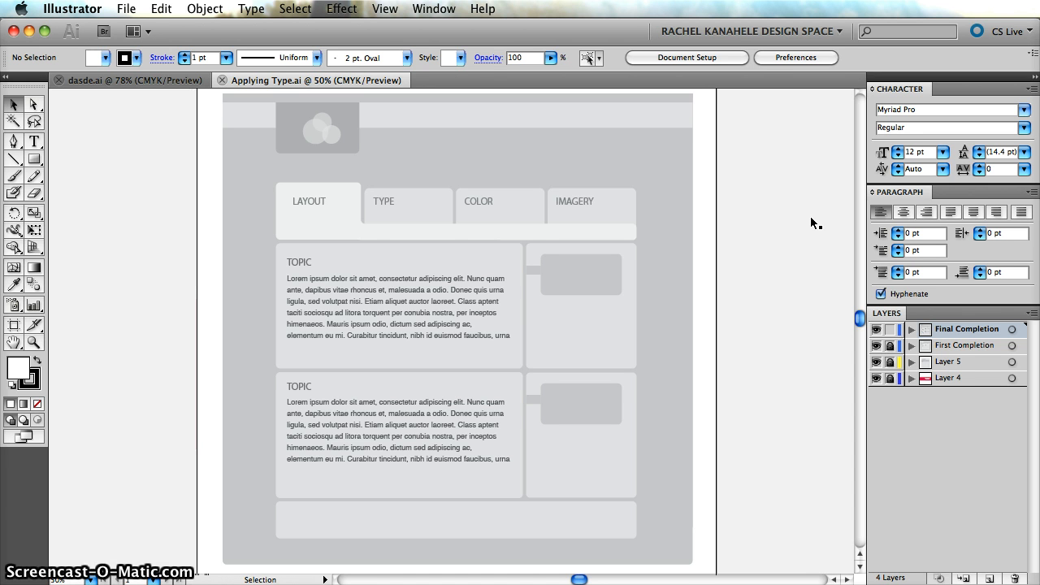
pyautogui.scroll(-1, 816, 223)
pyautogui.hscroll(-1, 815, 223)
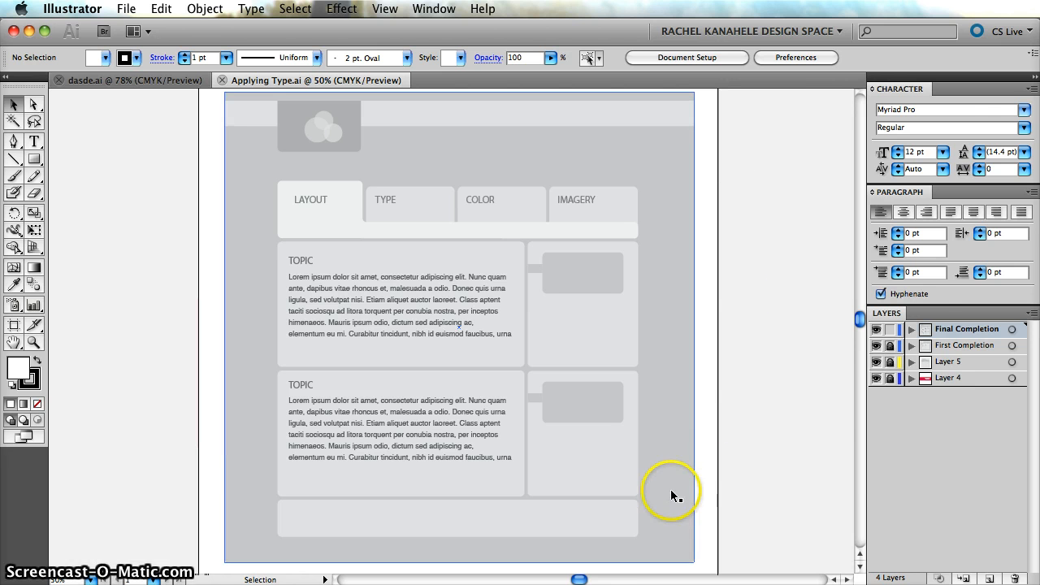
# Hide the Final Completion layer to compare it with the First Completion layout, and show it again.
pyautogui.click(876, 331)
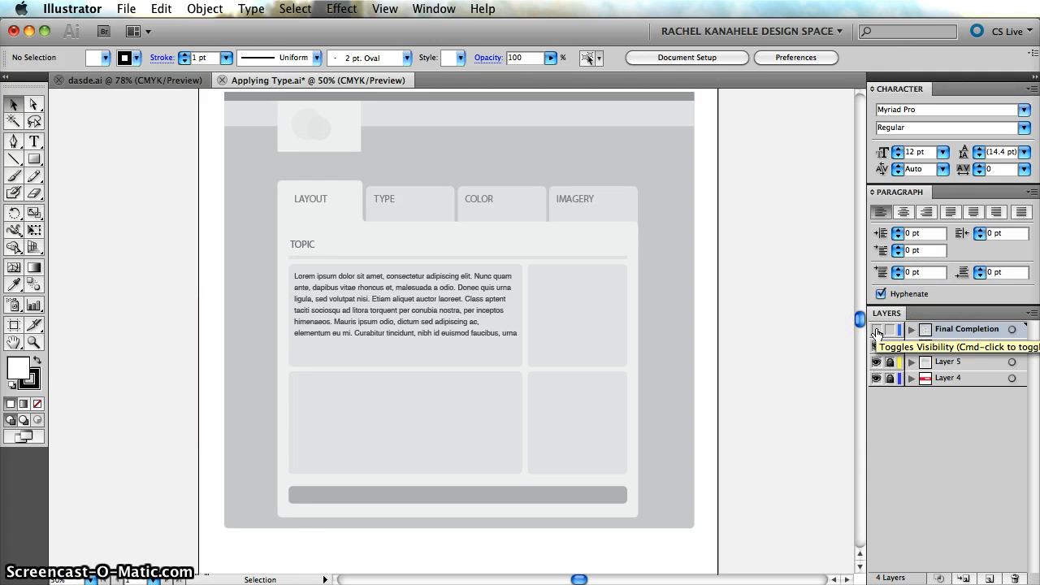
pyautogui.scroll(1, 767, 349)
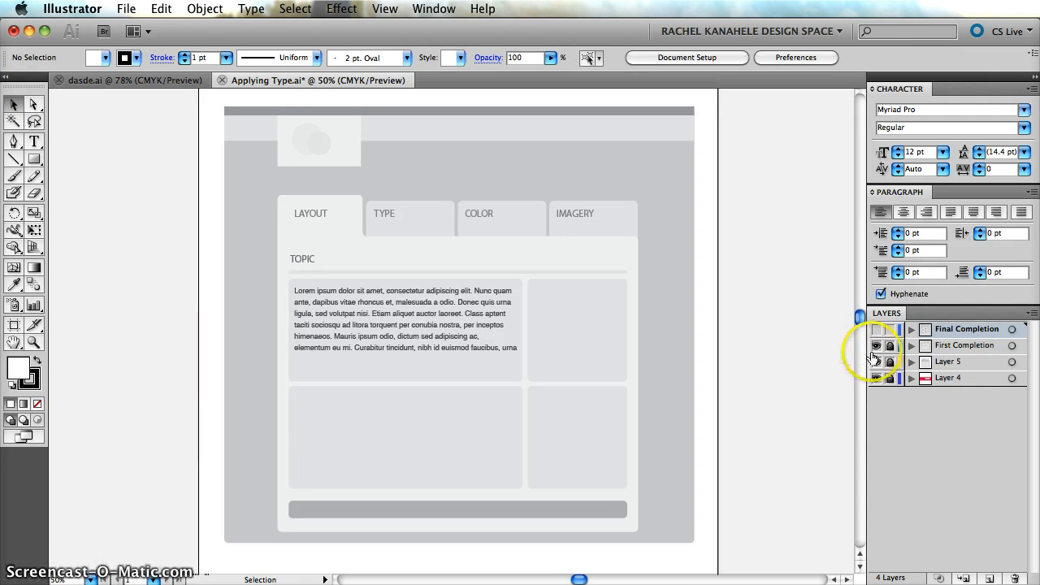
pyautogui.click(877, 330)
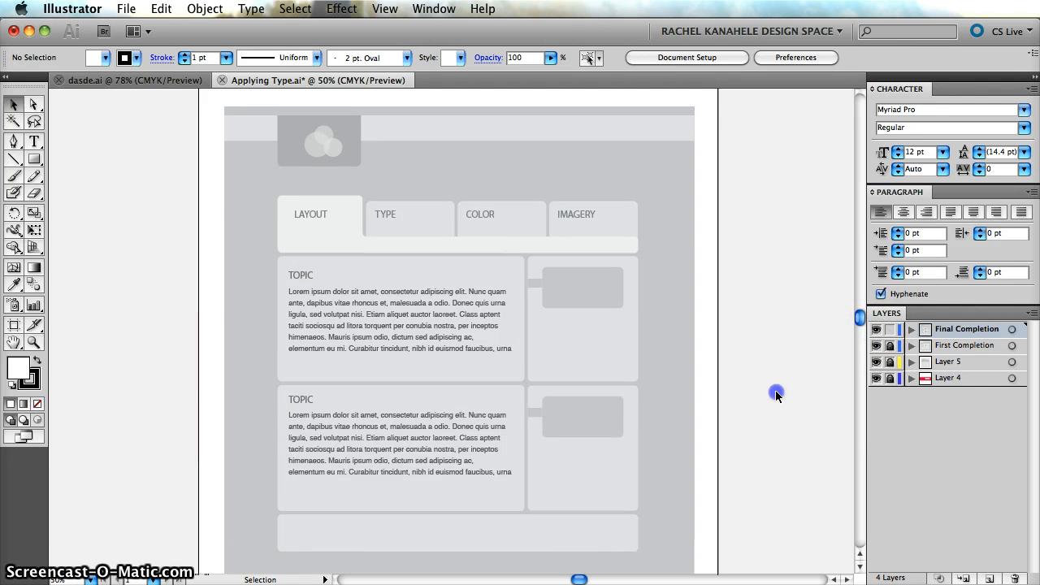
pyautogui.scroll(-1, 775, 390)
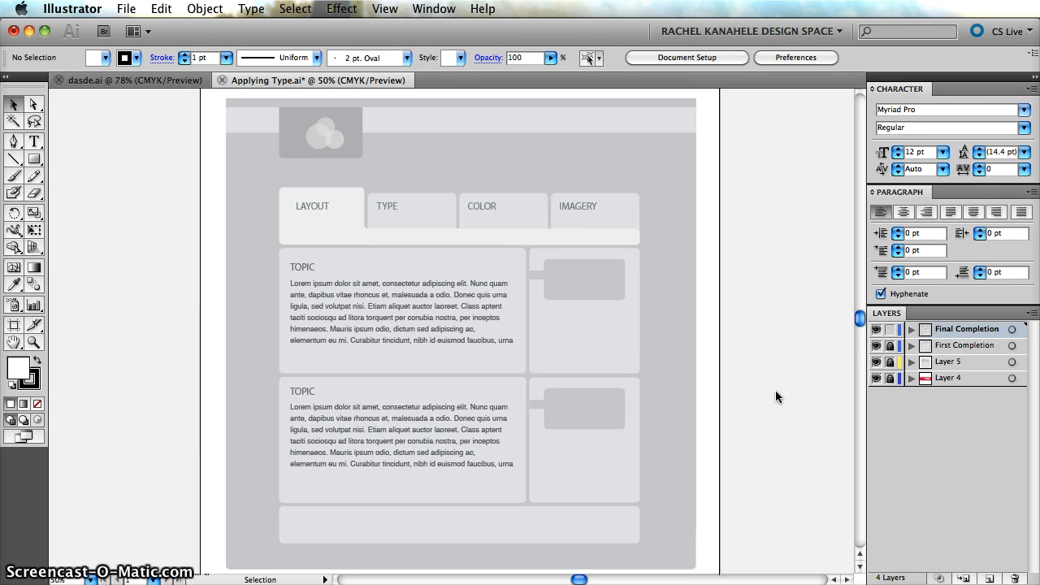
pyautogui.scroll(-1, 793, 391)
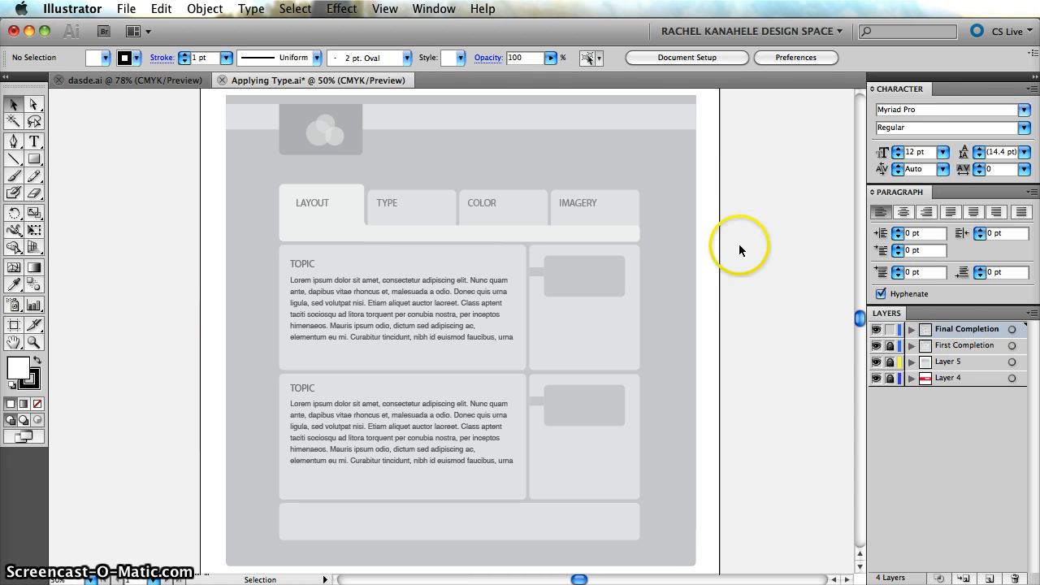
# Open the swatches beneath the layers list and fill the large background shape with the lightest gray swatch.
pyautogui.click(683, 222)
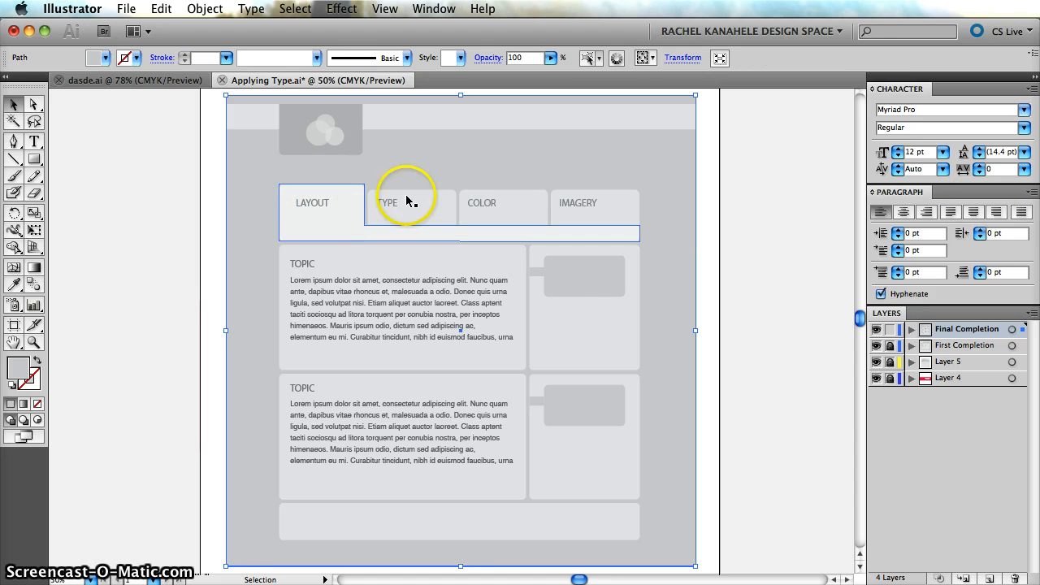
pyautogui.click(386, 9)
pyautogui.moveTo(434, 9)
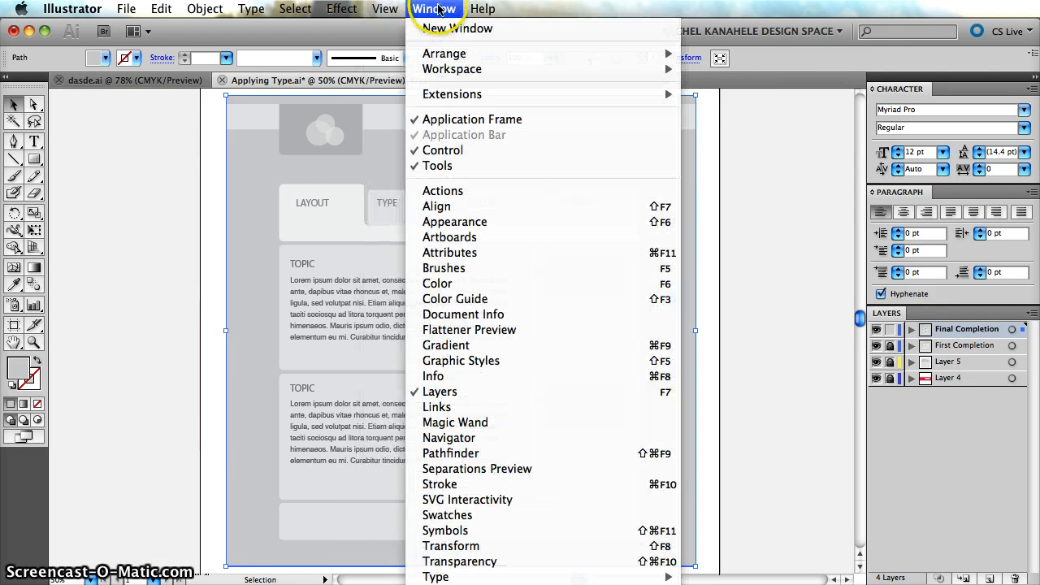
pyautogui.click(448, 283)
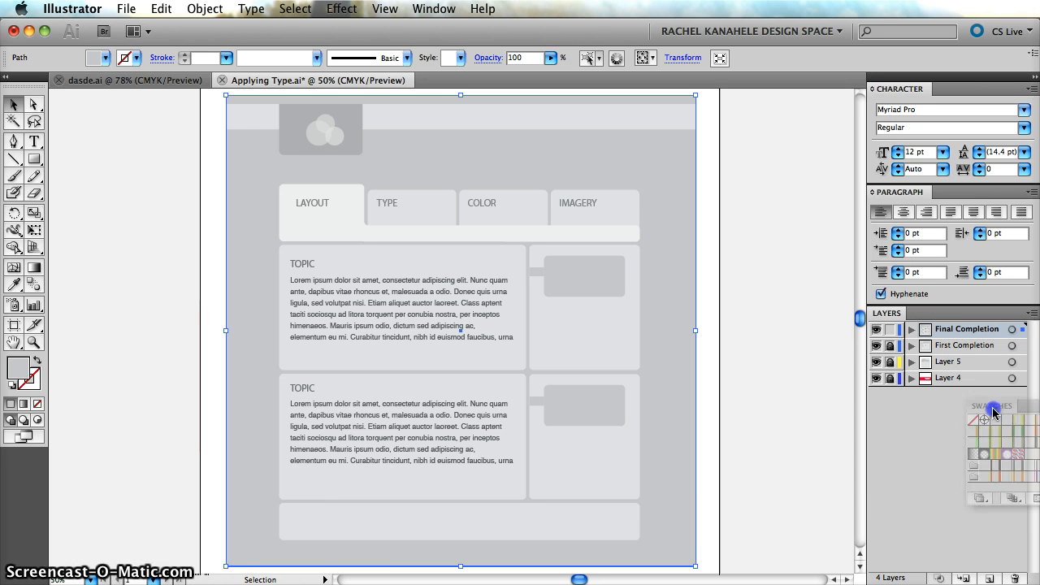
pyautogui.moveTo(897, 400); pyautogui.dragTo(874, 416)
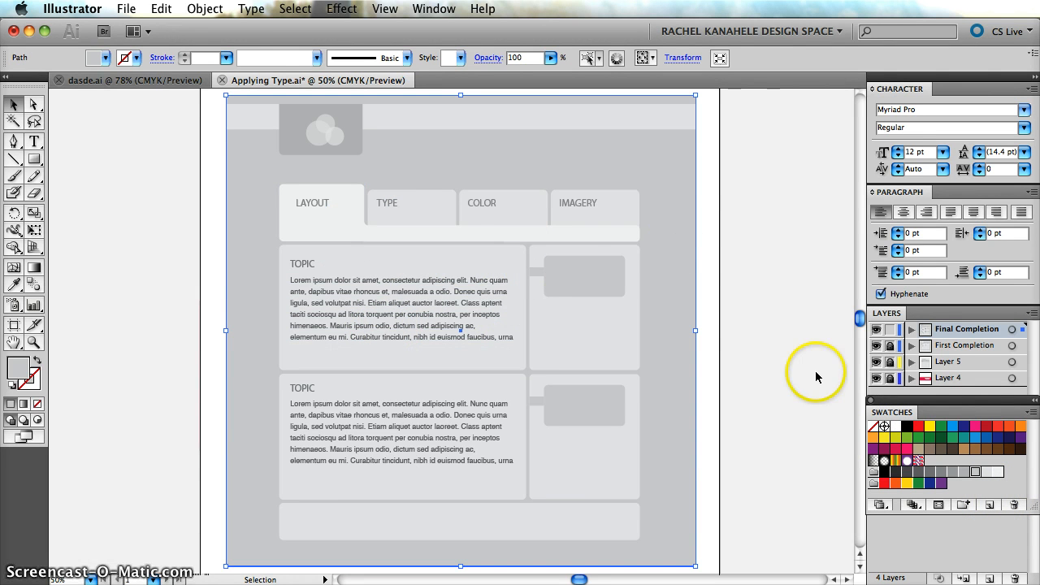
pyautogui.click(998, 475)
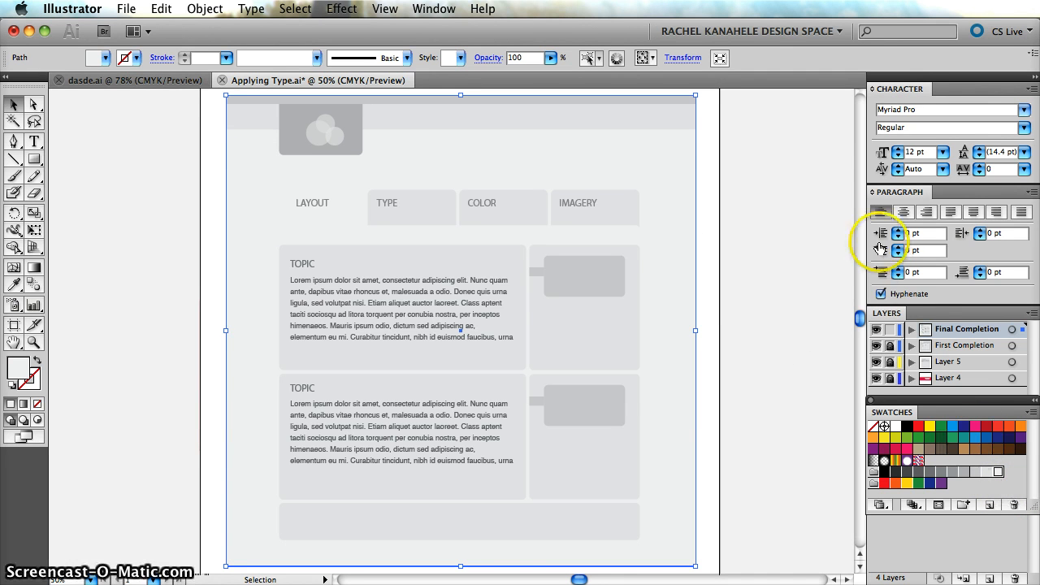
pyautogui.click(750, 255)
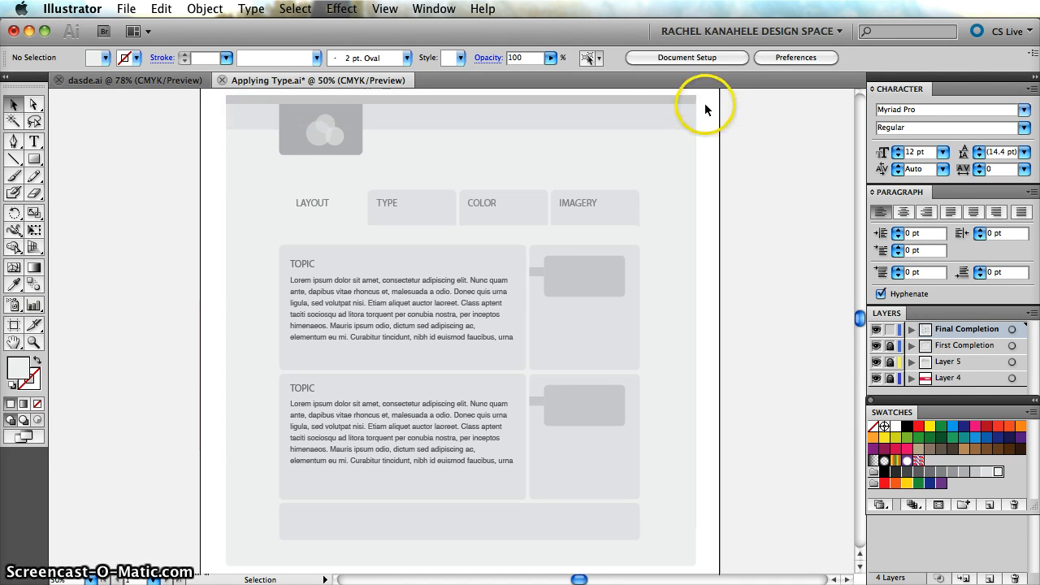
# Nudge the header band up slightly and stretch its lower edge down to just above the topic boxes.
pyautogui.click(643, 114)
pyautogui.moveTo(569, 118); pyautogui.dragTo(569, 110)
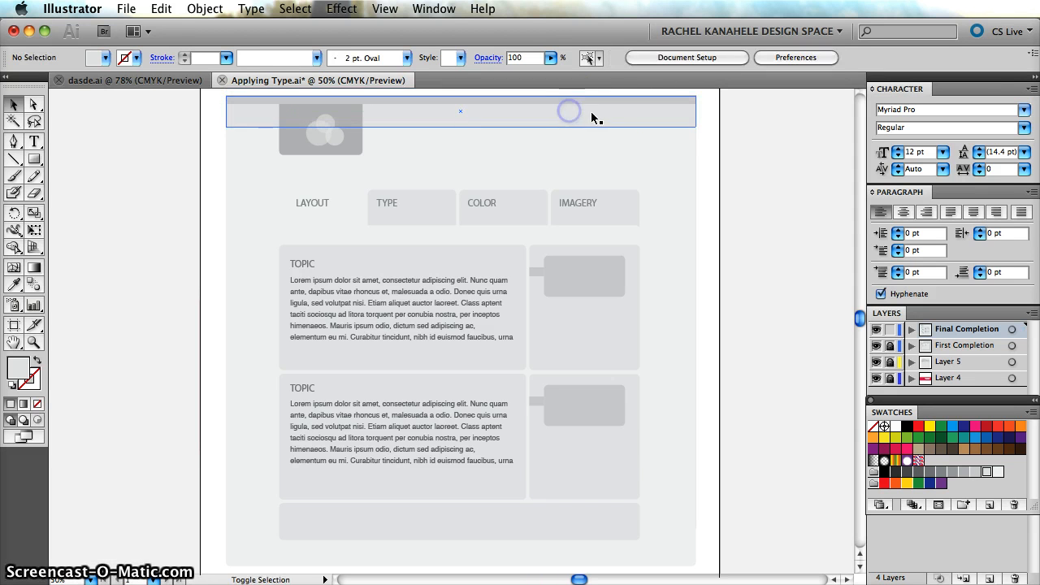
pyautogui.click(458, 122)
pyautogui.press('Right')
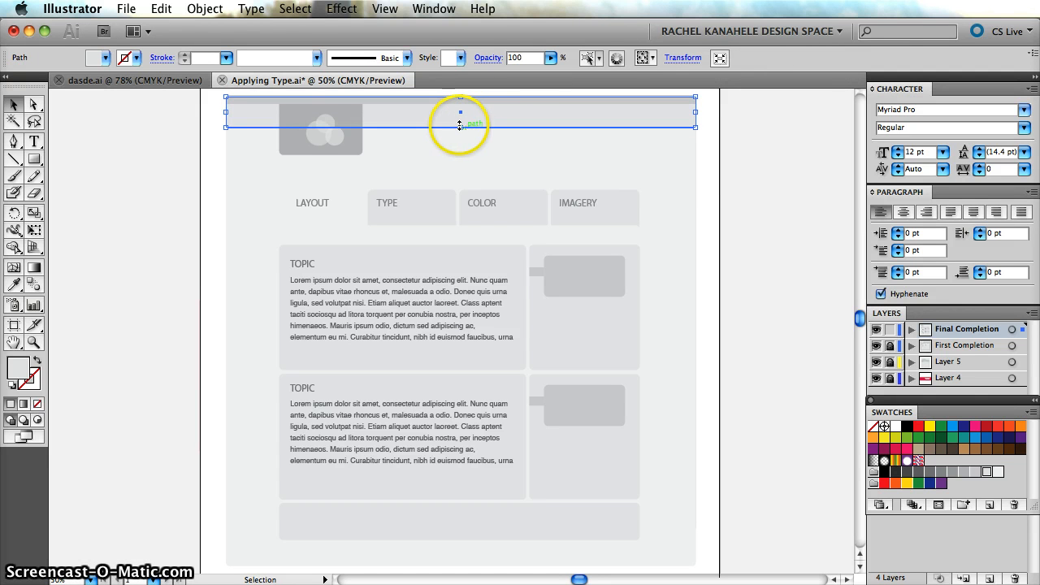
pyautogui.moveTo(460, 126); pyautogui.dragTo(464, 242)
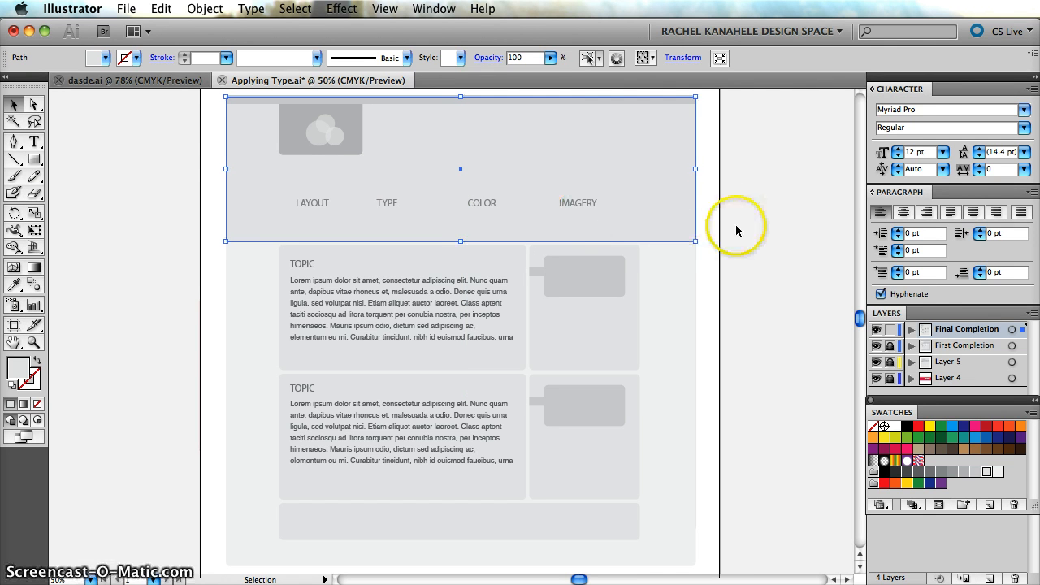
pyautogui.click(704, 259)
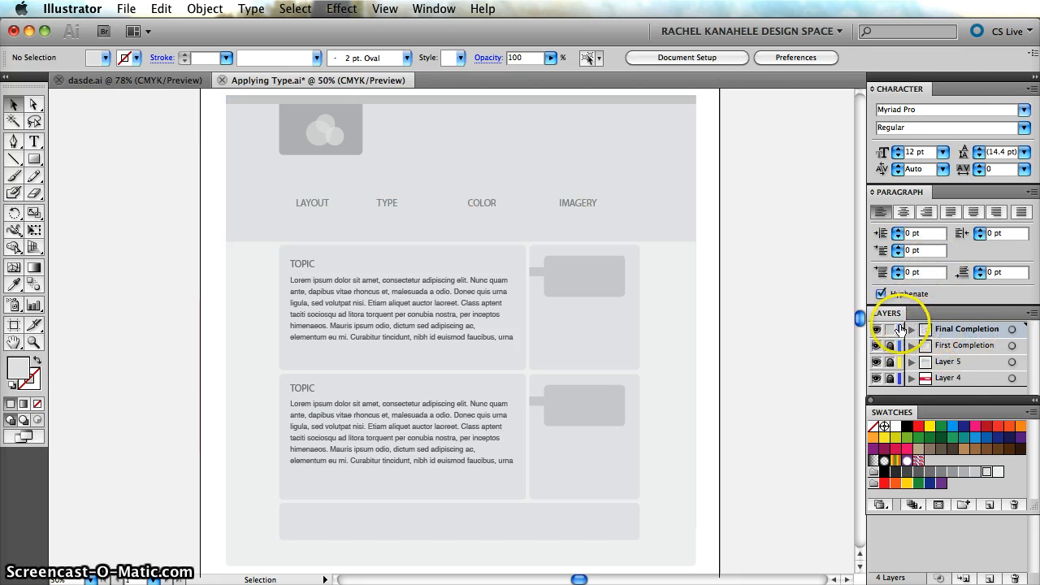
# Expand the contents of the Final Completion layer and shorten the header band so it ends just above the tabs.
pyautogui.click(910, 330)
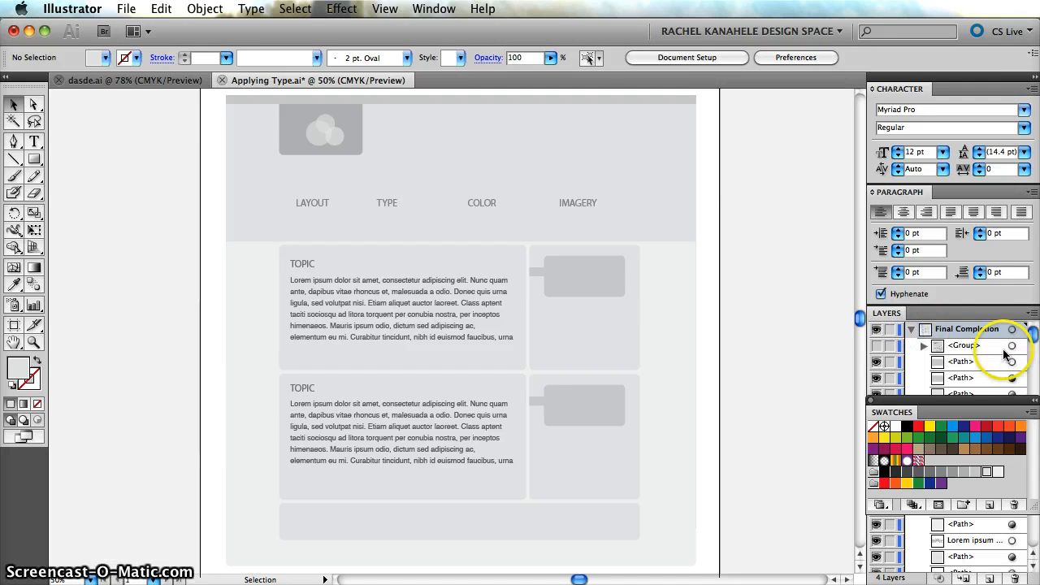
pyautogui.scroll(-3, 1008, 345)
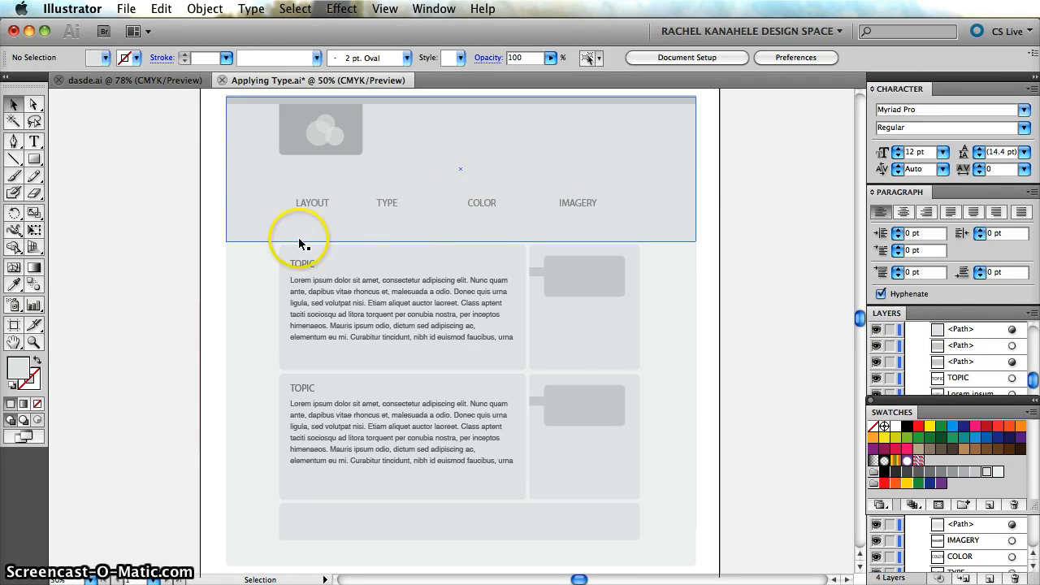
pyautogui.click(262, 214)
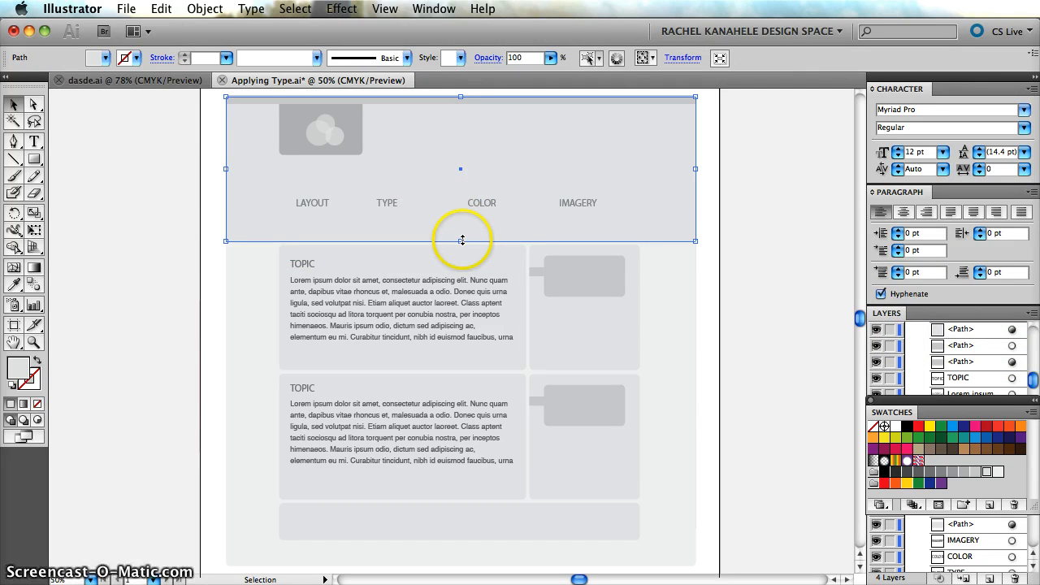
pyautogui.moveTo(462, 241); pyautogui.dragTo(464, 178)
# Float and enlarge the layers list, and move the LAYOUT tab shape's path up to directly below the LAYOUT text.
pyautogui.moveTo(888, 313); pyautogui.dragTo(806, 168)
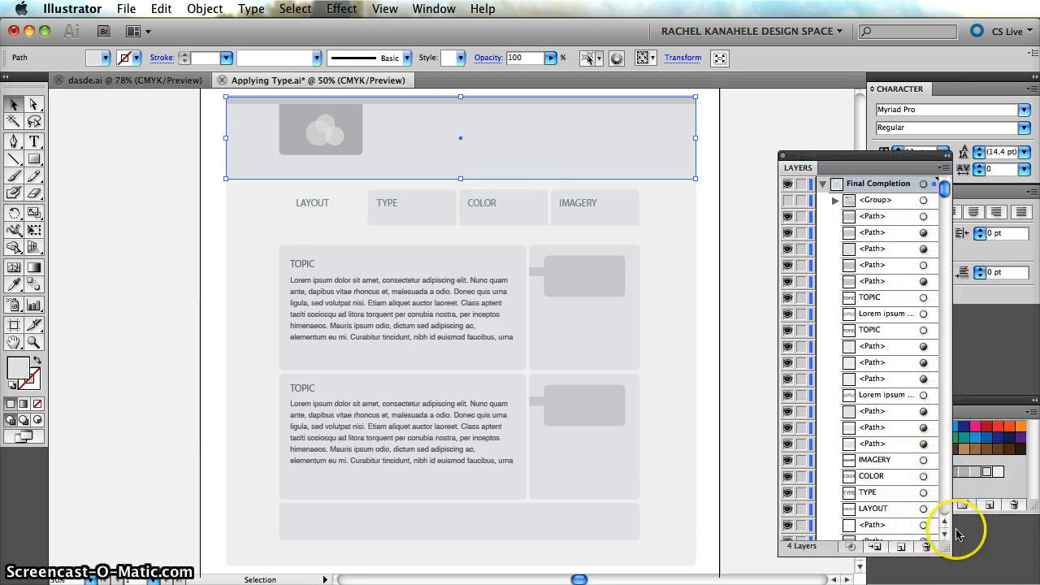
pyautogui.moveTo(947, 553); pyautogui.dragTo(1038, 568)
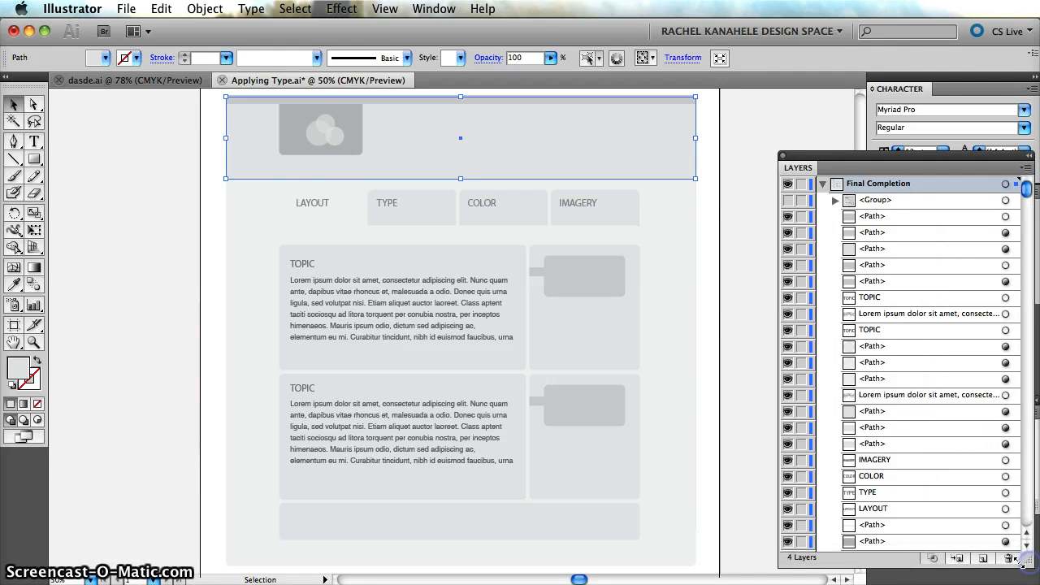
pyautogui.moveTo(299, 181); pyautogui.dragTo(337, 227)
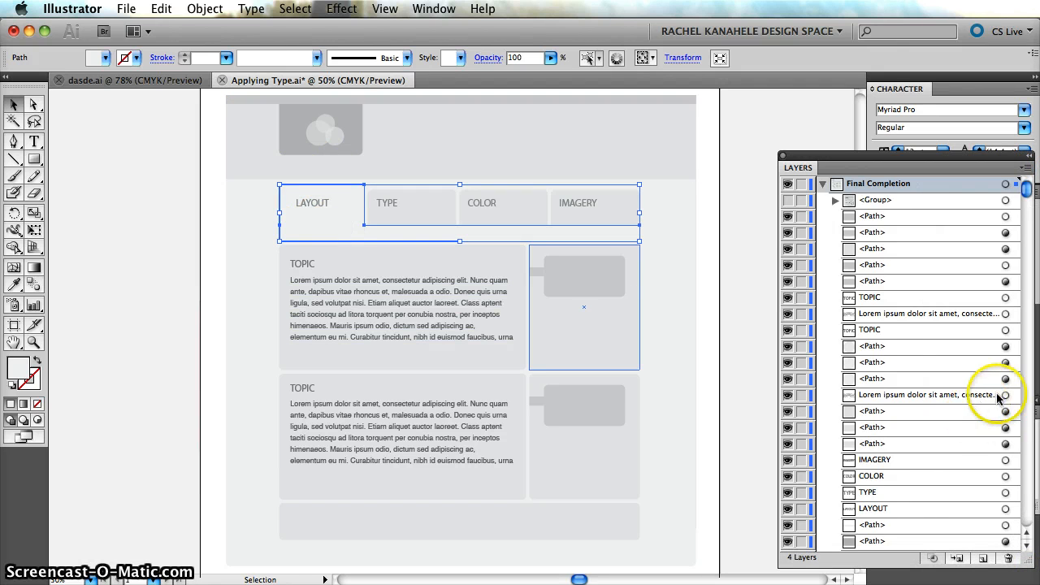
pyautogui.scroll(-5, 1008, 399)
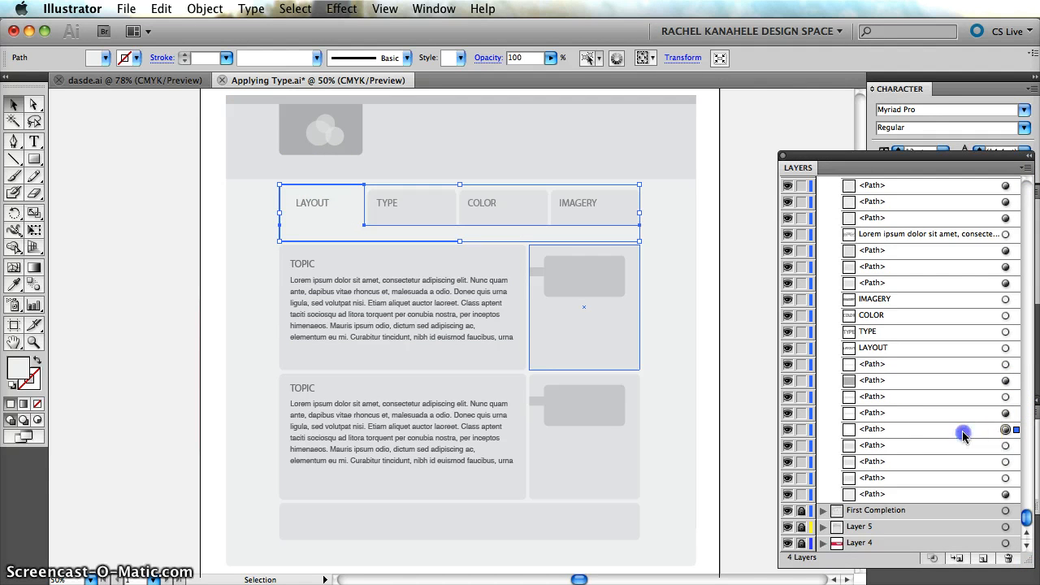
pyautogui.moveTo(964, 429)
pyautogui.mouseDown()
pyautogui.moveTo(975, 174)
pyautogui.moveTo(960, 439)
pyautogui.mouseUp()
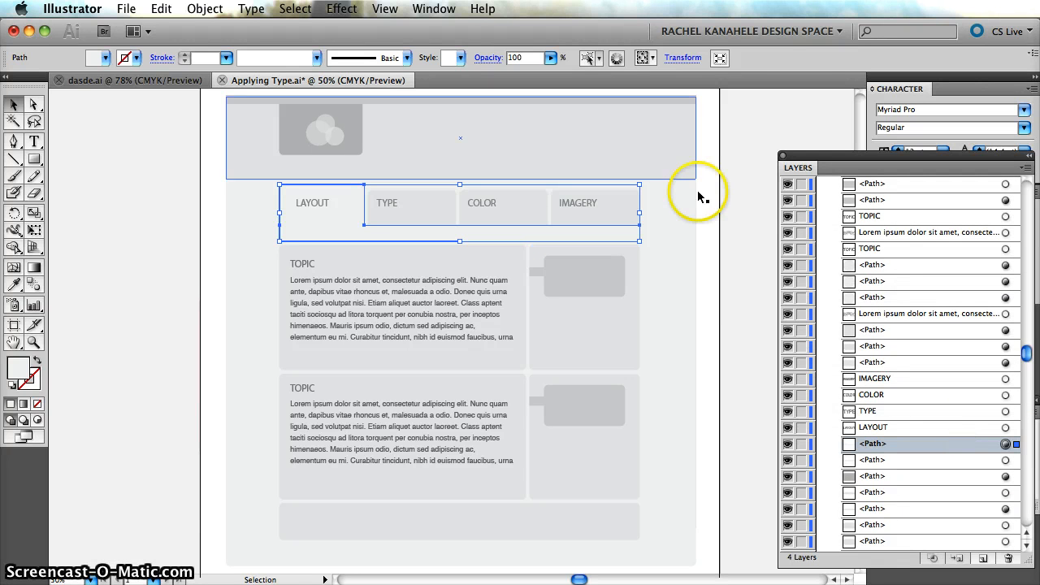
pyautogui.click(753, 217)
# Stretch the header band down behind the navigation tabs so its lower edge falls within the LAYOUT tab's horizontal bar.
pyautogui.click(572, 127)
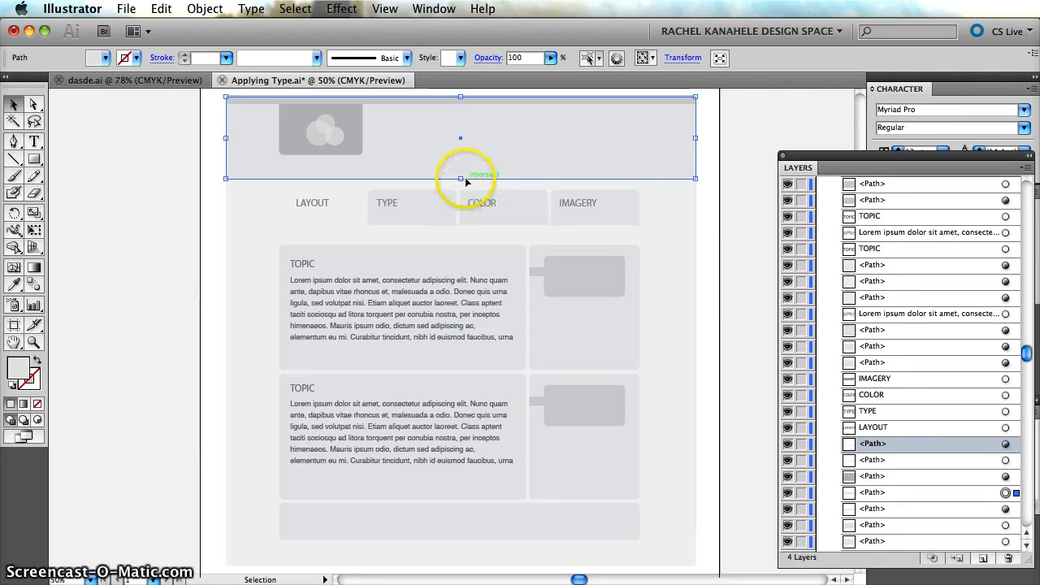
pyautogui.moveTo(461, 178); pyautogui.dragTo(462, 234)
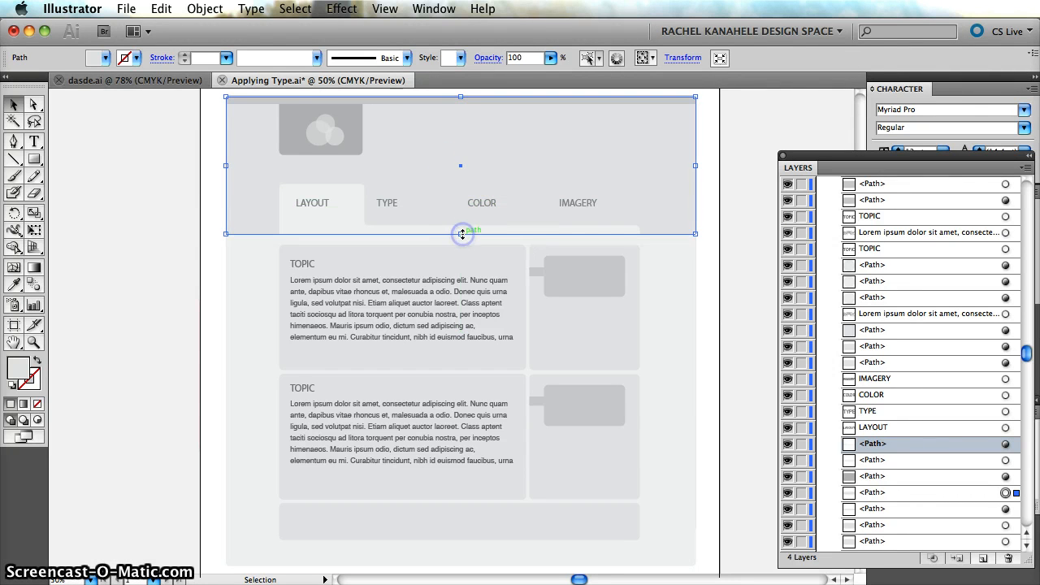
# Shorten the header band so its lower edge sits just above the horizontal bar of the LAYOUT tab shape.
pyautogui.click(462, 233)
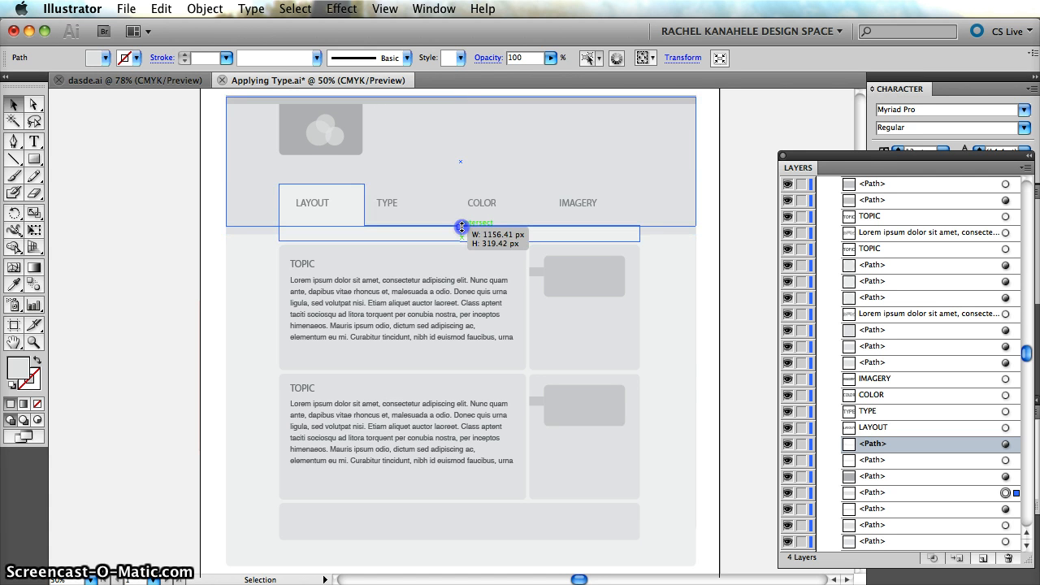
pyautogui.moveTo(461, 228); pyautogui.dragTo(463, 227)
pyautogui.click(730, 242)
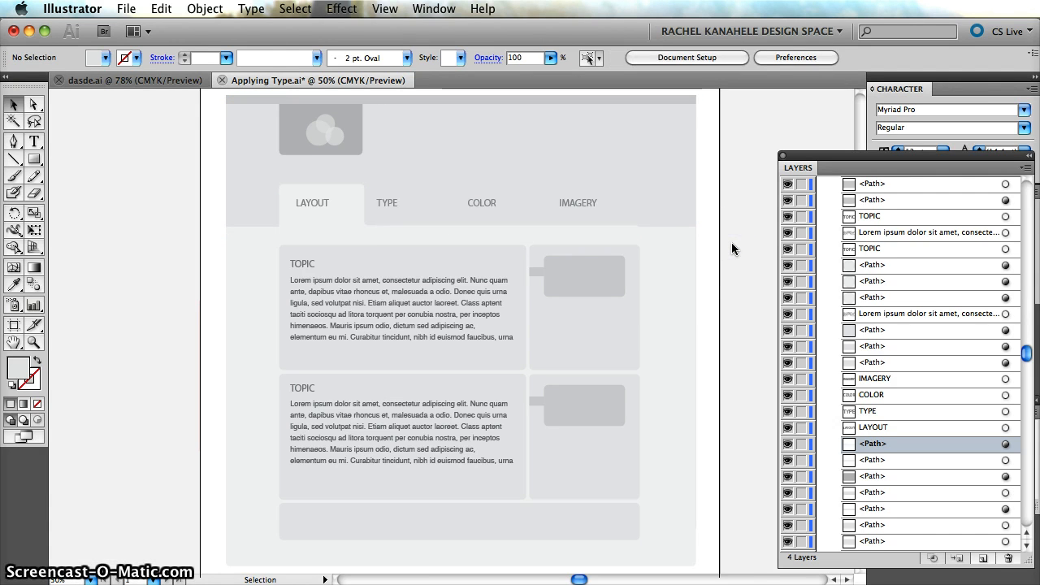
pyautogui.click(653, 206)
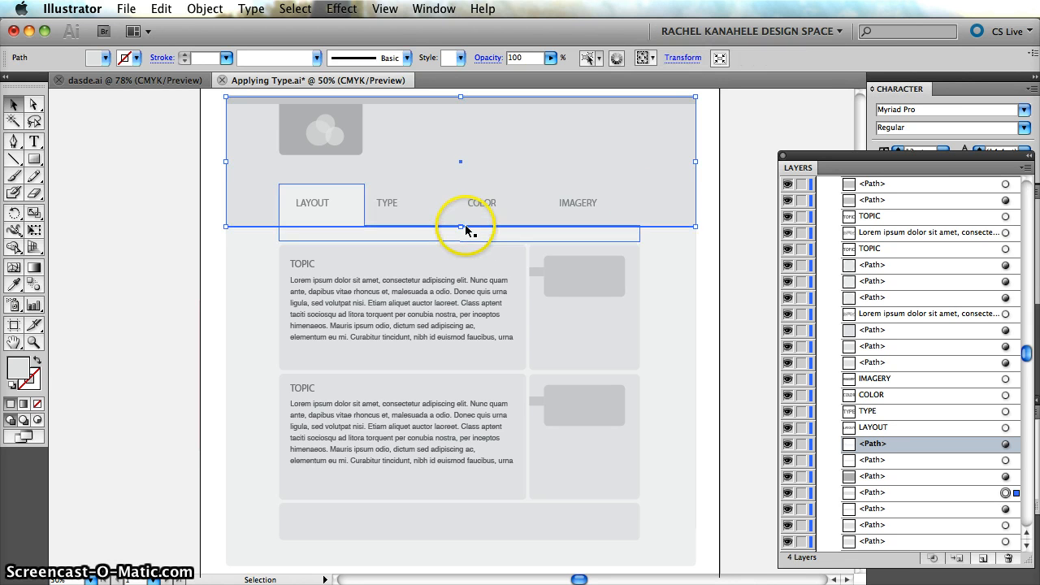
pyautogui.moveTo(460, 227); pyautogui.dragTo(458, 222)
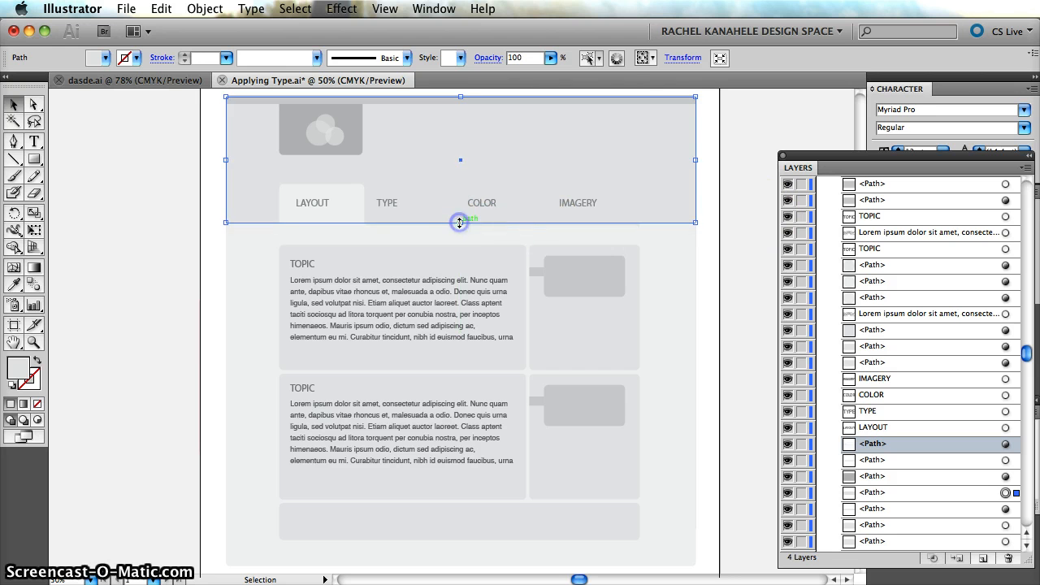
pyautogui.click(754, 268)
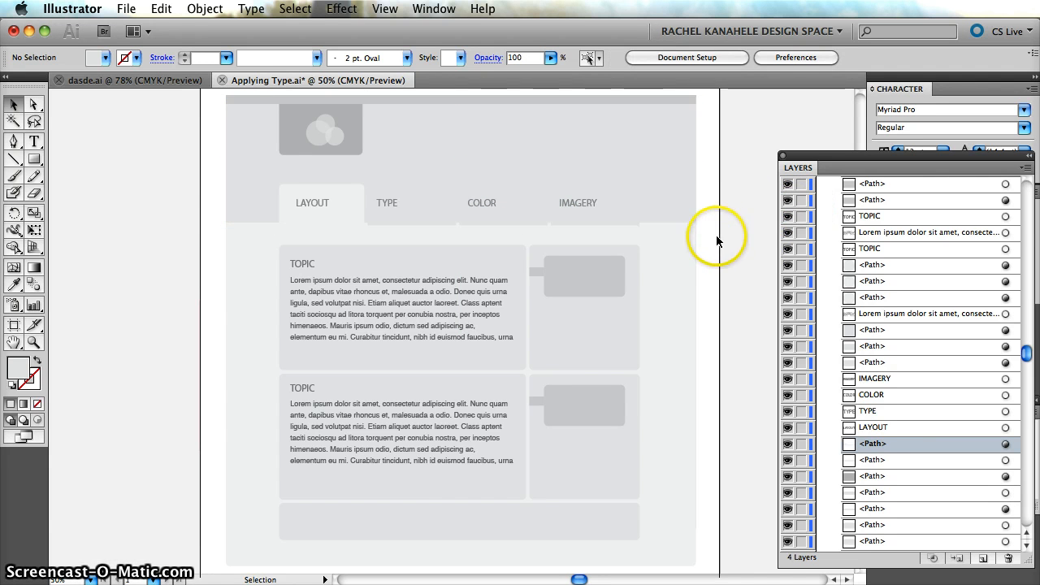
# Delete the three rounded tab rectangles behind the TYPE, COLOR and IMAGERY labels.
pyautogui.press('super+equal')
pyautogui.press('super+equal')
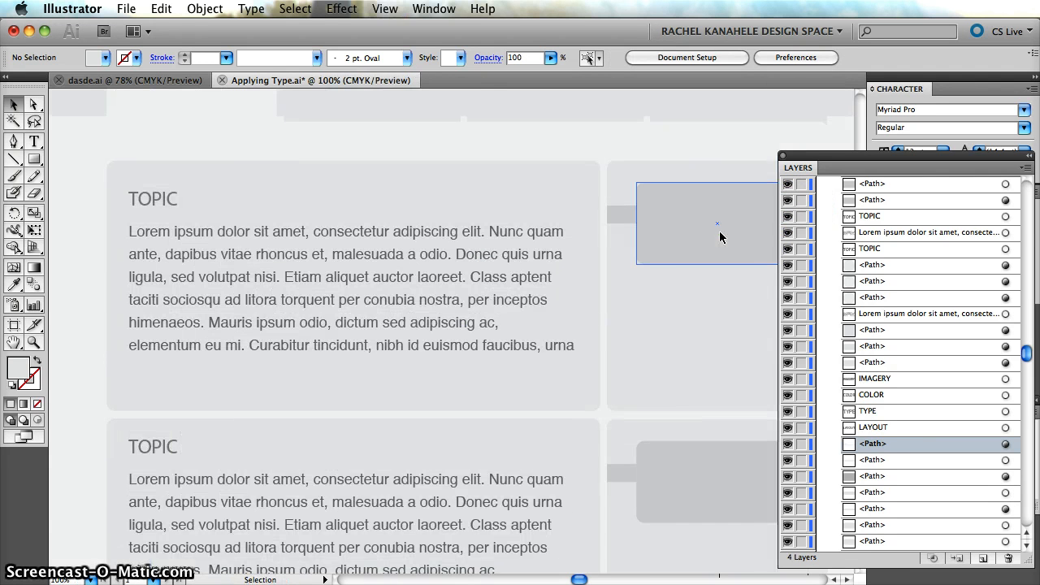
pyautogui.scroll(5, 720, 236)
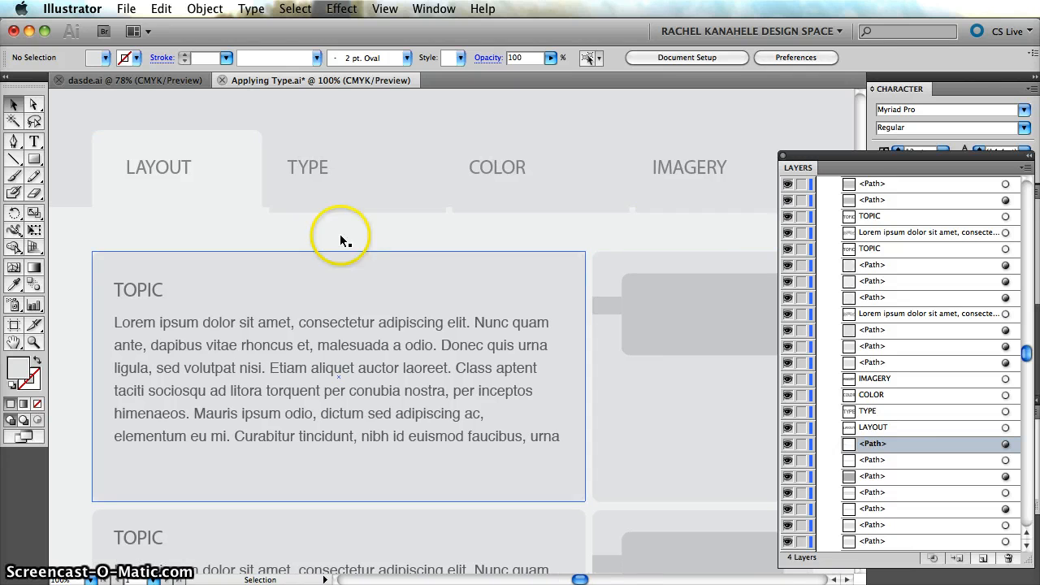
pyautogui.click(295, 210)
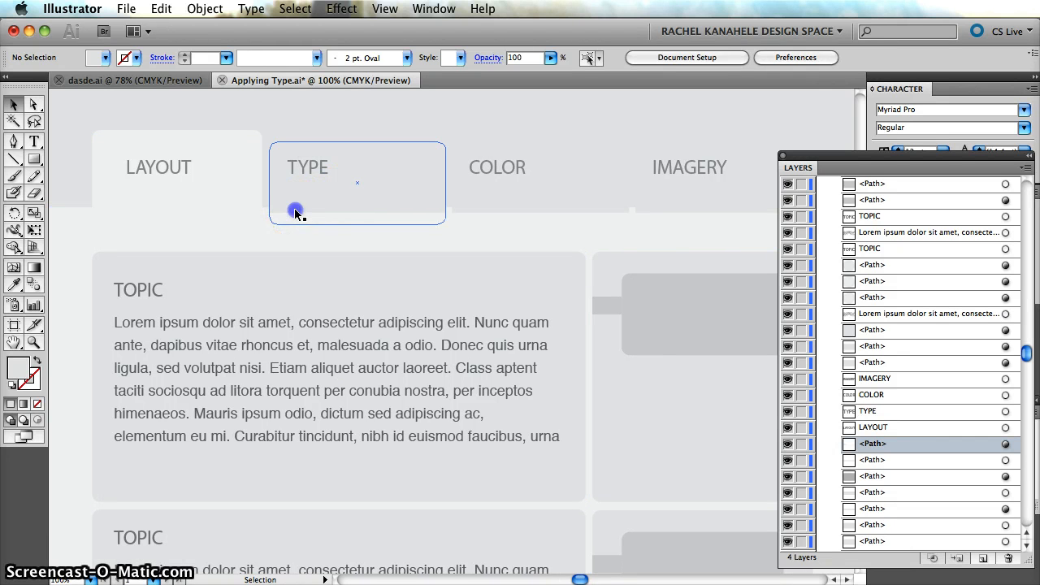
pyautogui.keyDown('shift'); pyautogui.click(481, 209); pyautogui.keyUp('shift')
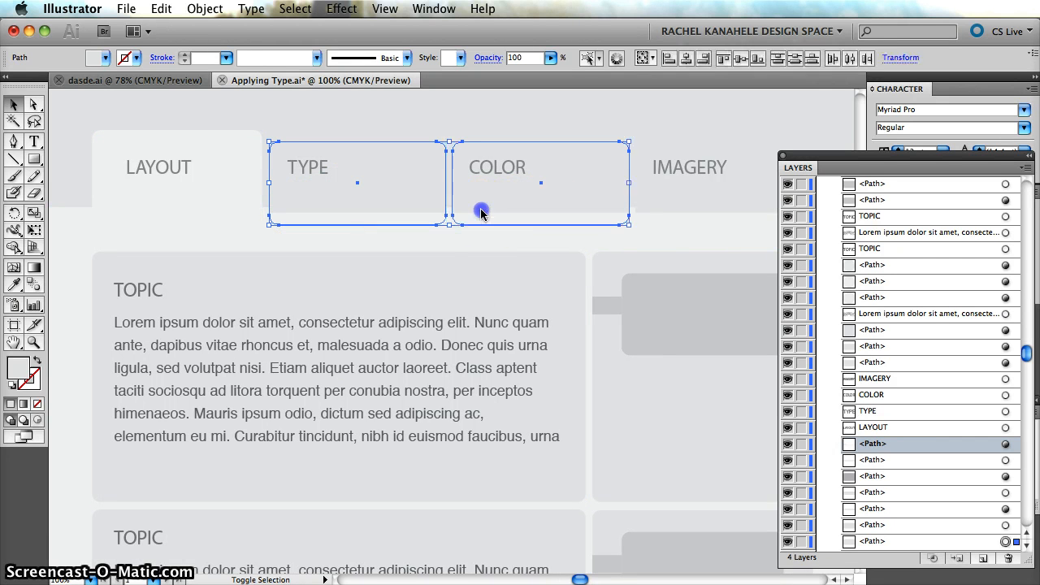
pyautogui.keyDown('shift'); pyautogui.click(647, 215); pyautogui.keyUp('shift')
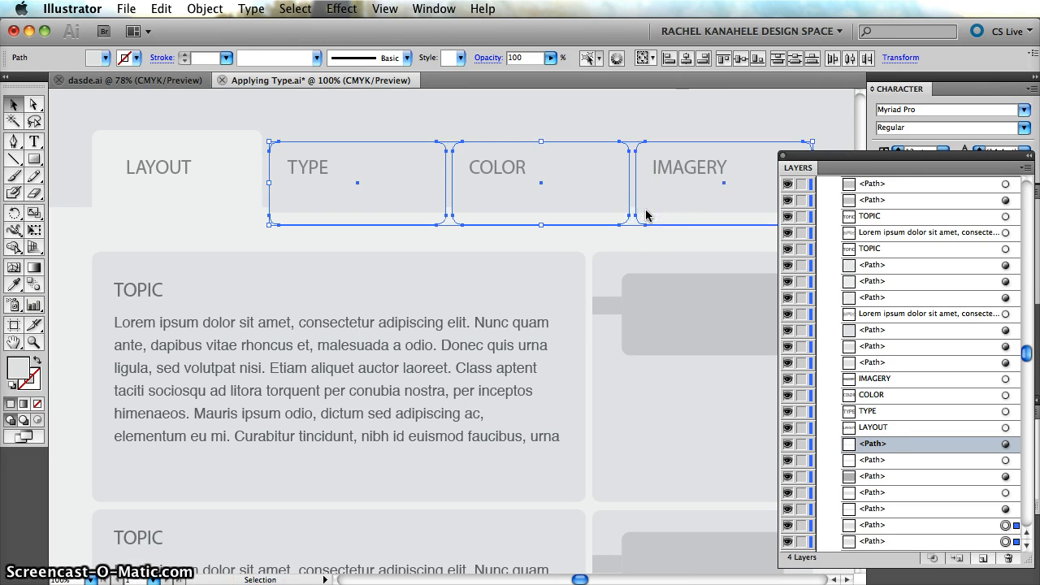
pyautogui.press('Delete')
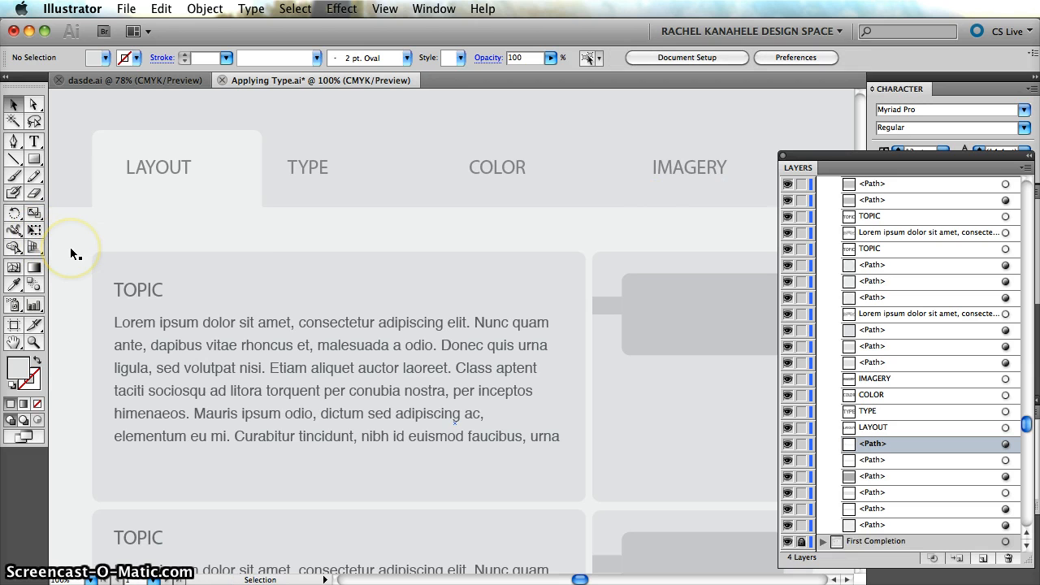
# Fit the whole artboard in view and shift the floating layers list upward to review the page layout.
pyautogui.press('super+0')
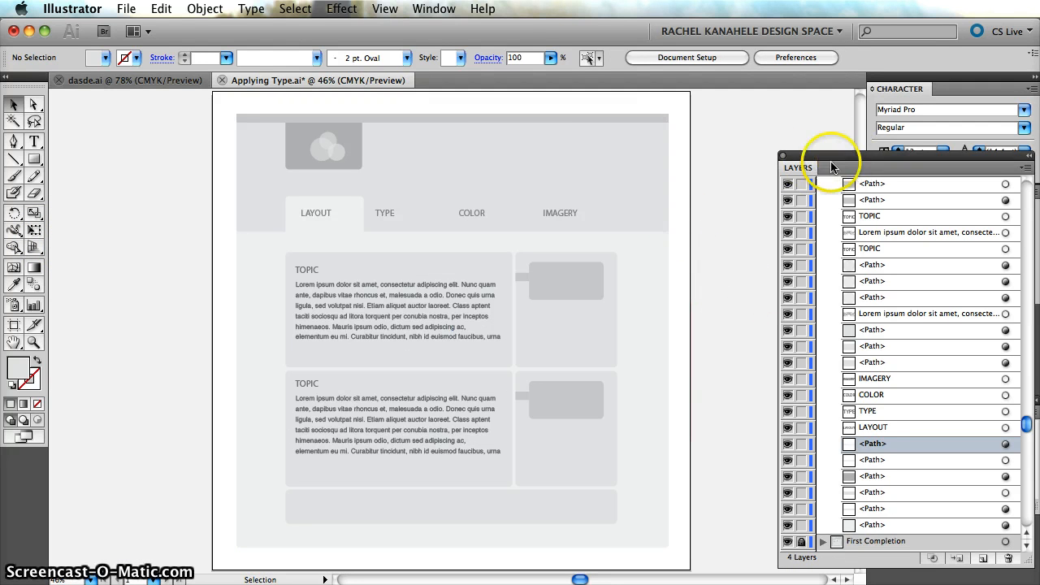
pyautogui.moveTo(829, 158); pyautogui.dragTo(811, 108)
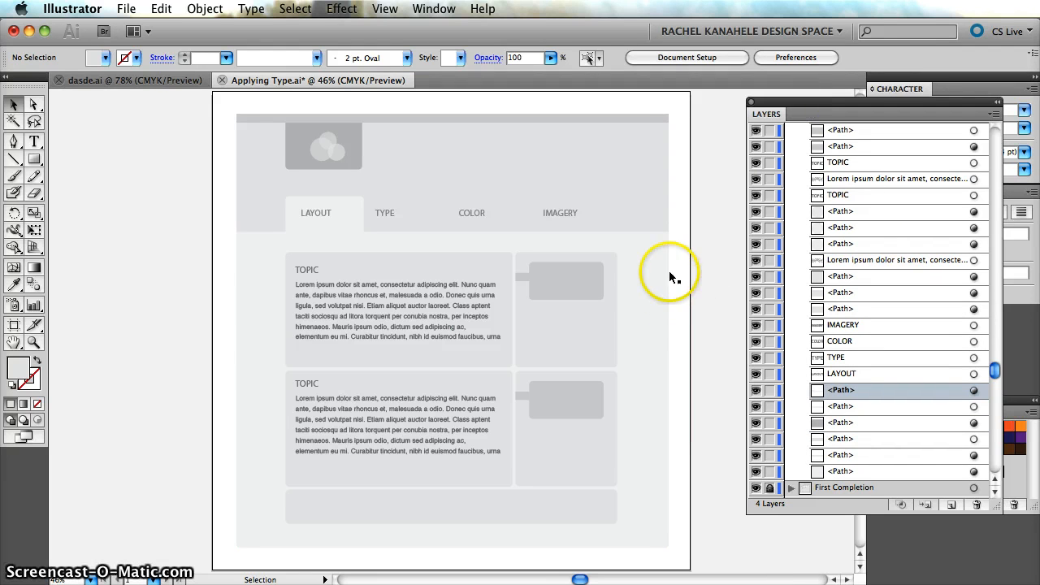
pyautogui.click(637, 163)
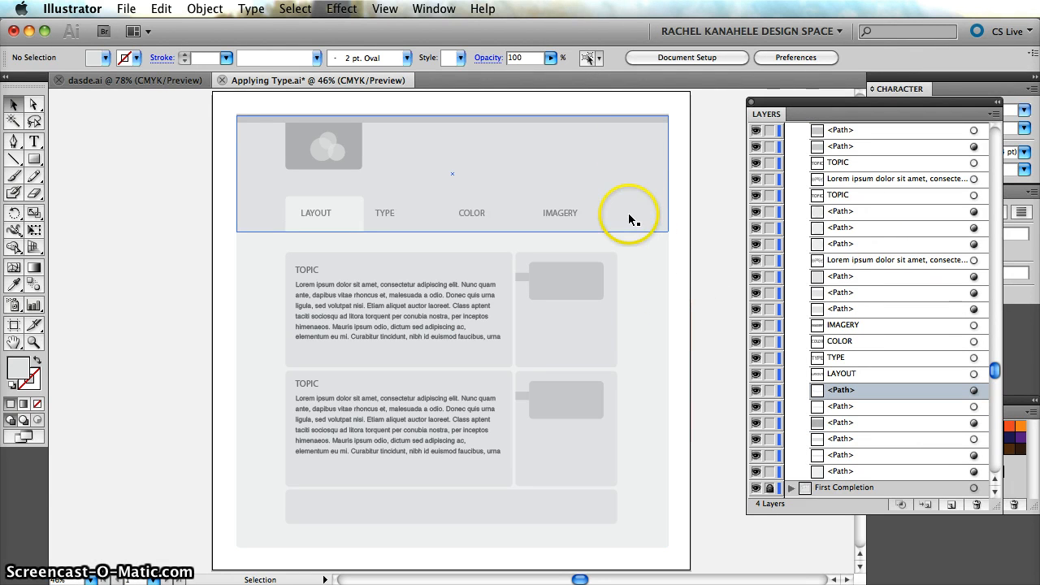
pyautogui.click(678, 239)
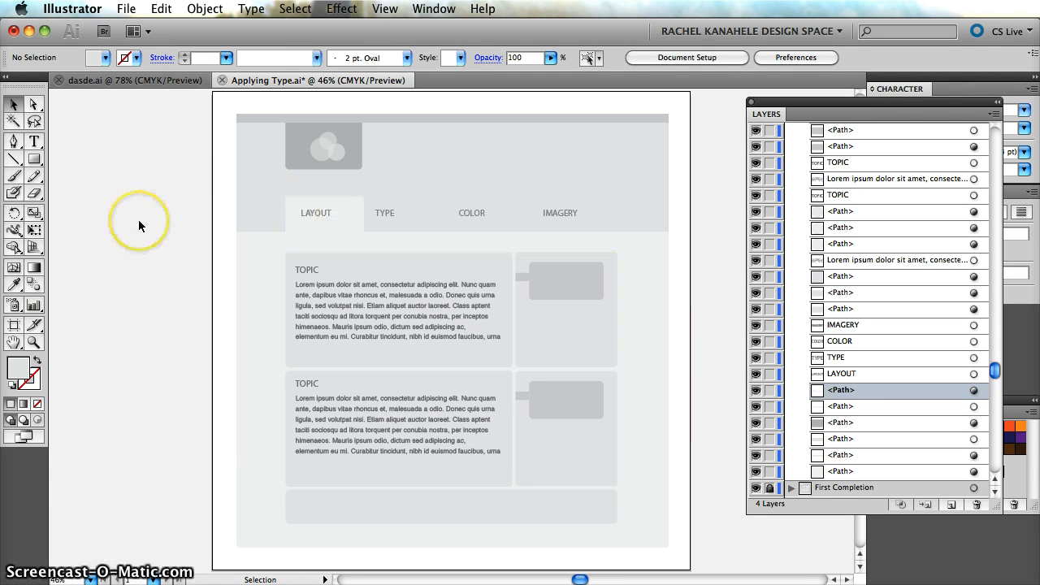
# Nudge the LAYOUT label right until it is centered in its tab.
pyautogui.press('super+equal')
pyautogui.press('super+equal')
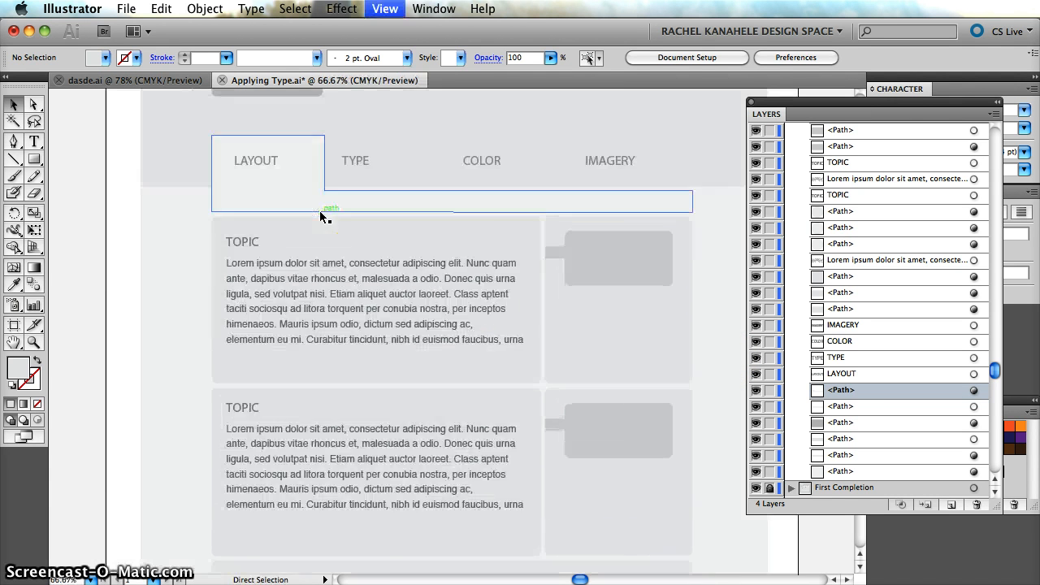
pyautogui.press('super+minus')
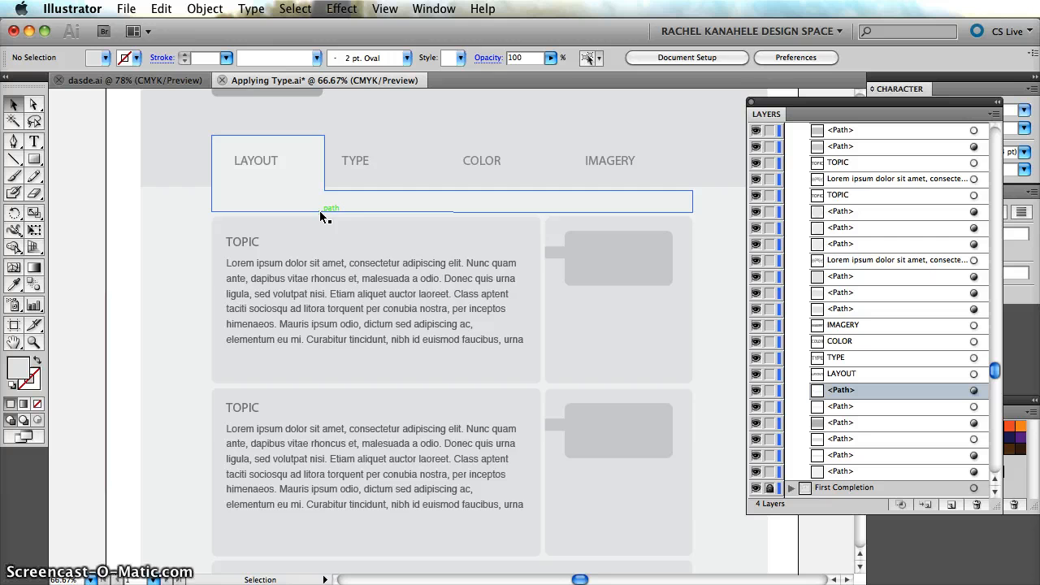
pyautogui.scroll(3, 317, 211)
pyautogui.click(264, 232)
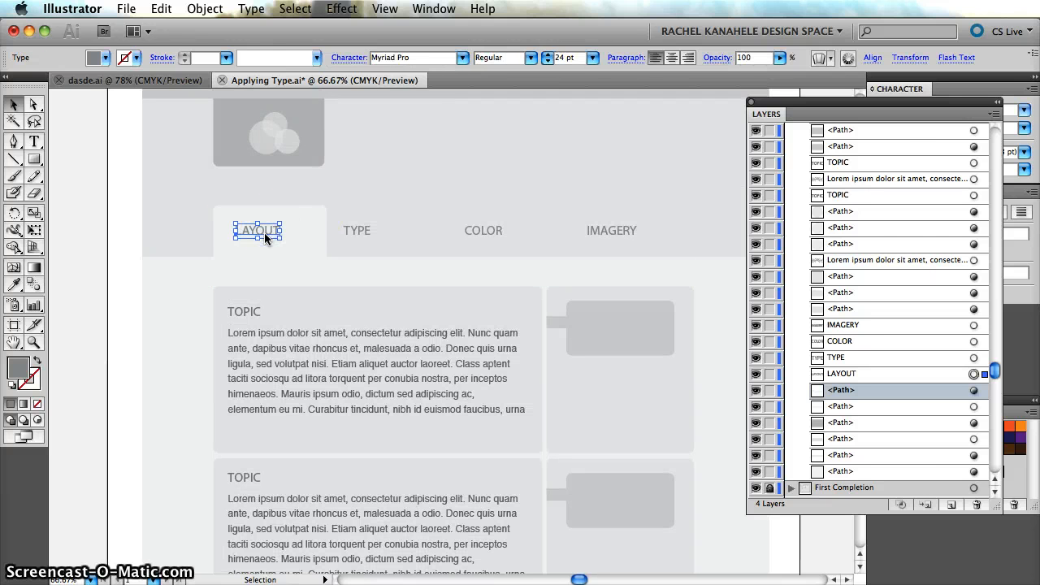
pyautogui.press('Right')
pyautogui.press('Right')
pyautogui.press('Right')
pyautogui.press('Right')
pyautogui.press('Right')
pyautogui.press('Right')
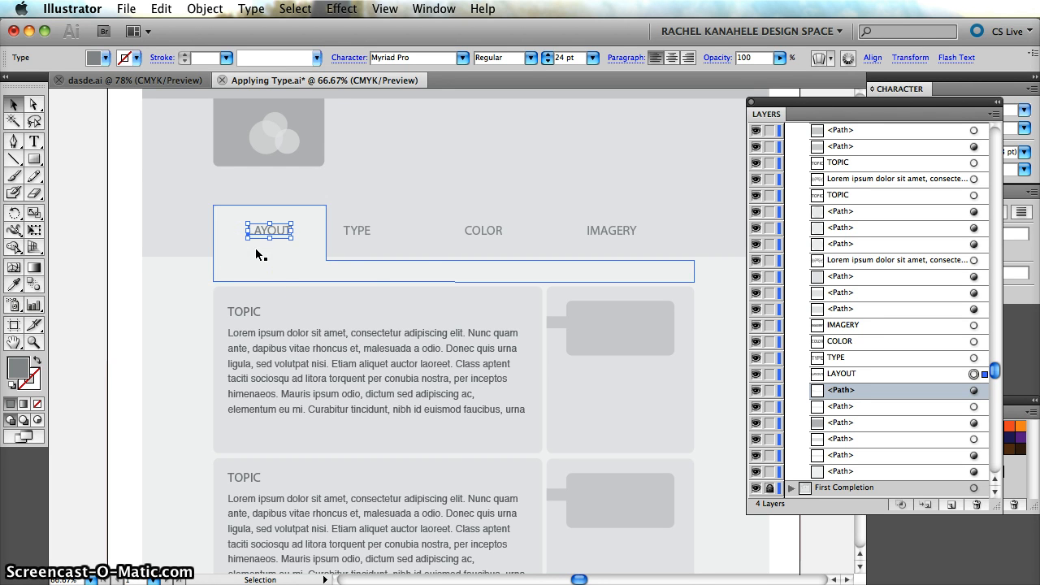
# Nudge the TYPE label right, away from the LAYOUT tab, and shift the COLOR label slightly right as well.
pyautogui.click(362, 229)
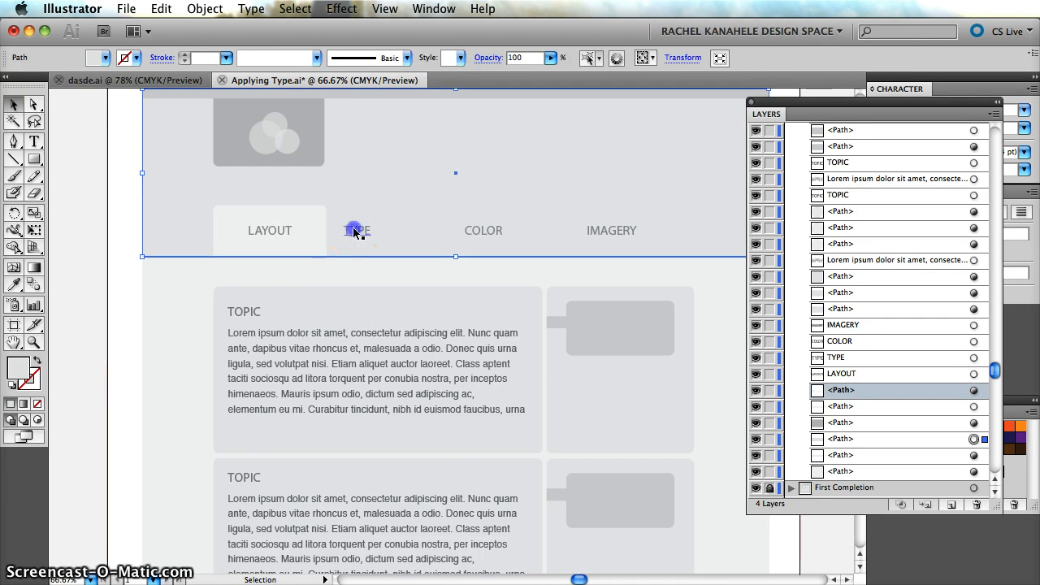
pyautogui.click(354, 232)
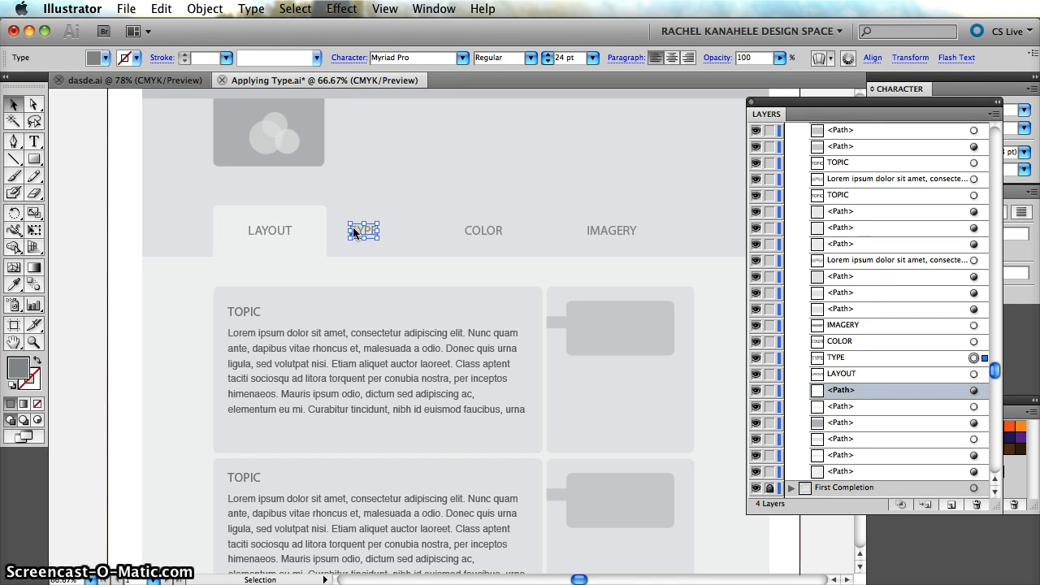
pyautogui.press('Right')
pyautogui.press('Right')
pyautogui.press('Right')
pyautogui.press('Right')
pyautogui.press('Right')
pyautogui.press('Right')
pyautogui.press('Right')
pyautogui.press('Right')
pyautogui.press('Right')
pyautogui.press('Right')
pyautogui.press('Right')
pyautogui.press('Right')
pyautogui.press('Right')
pyautogui.press('Right')
pyautogui.press('Right')
pyautogui.press('Right')
pyautogui.press('Right')
pyautogui.press('Right')
pyautogui.press('Right')
pyautogui.press('Right')
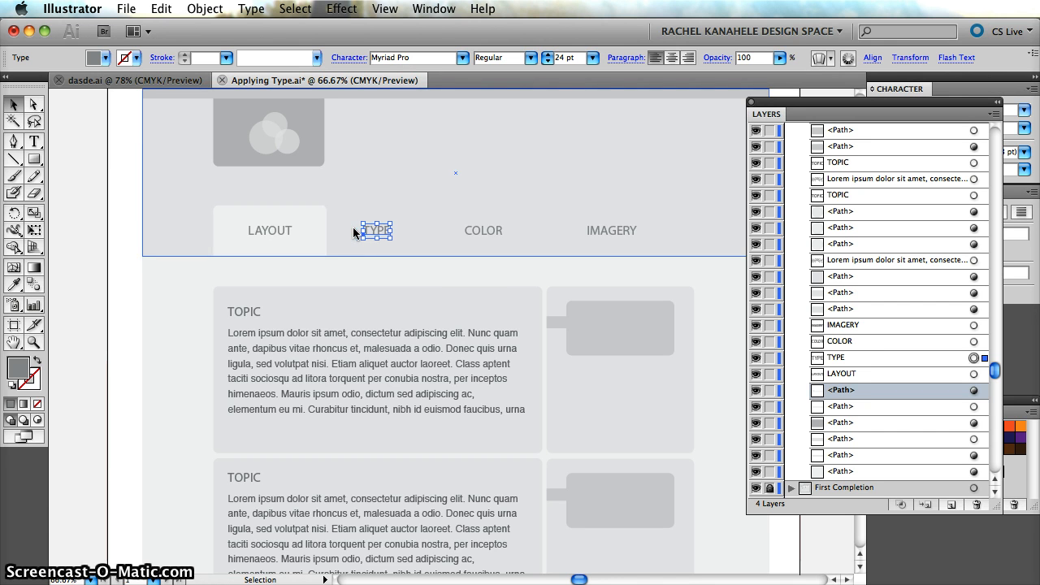
pyautogui.click(494, 232)
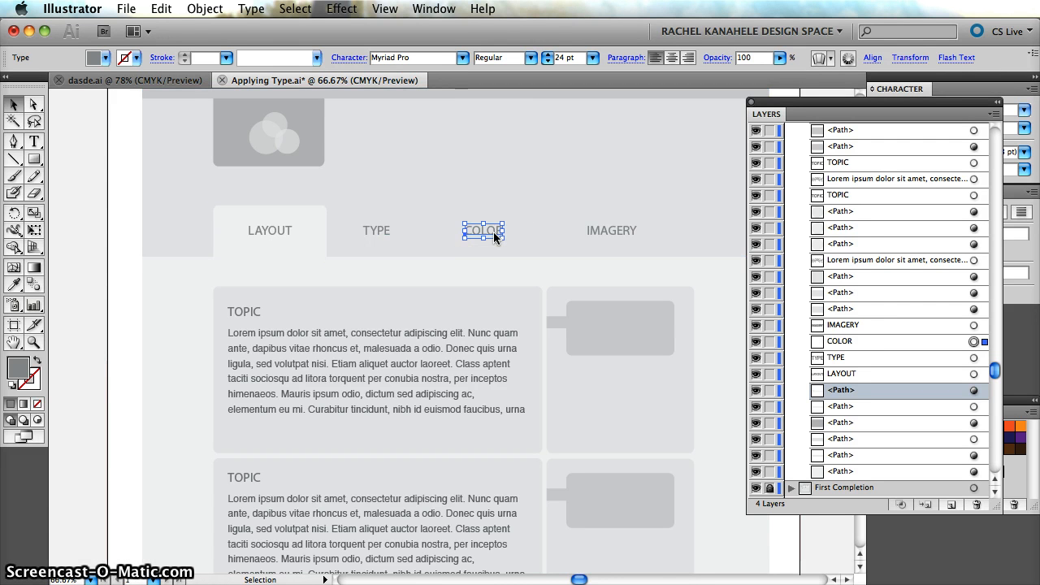
pyautogui.press('Right')
pyautogui.press('Right')
pyautogui.press('Right')
pyautogui.press('Right')
pyautogui.press('Right')
pyautogui.press('Right')
# Move the IMAGERY label right so it ends near the right edge of the content boxes, level with the other labels.
pyautogui.click(606, 232)
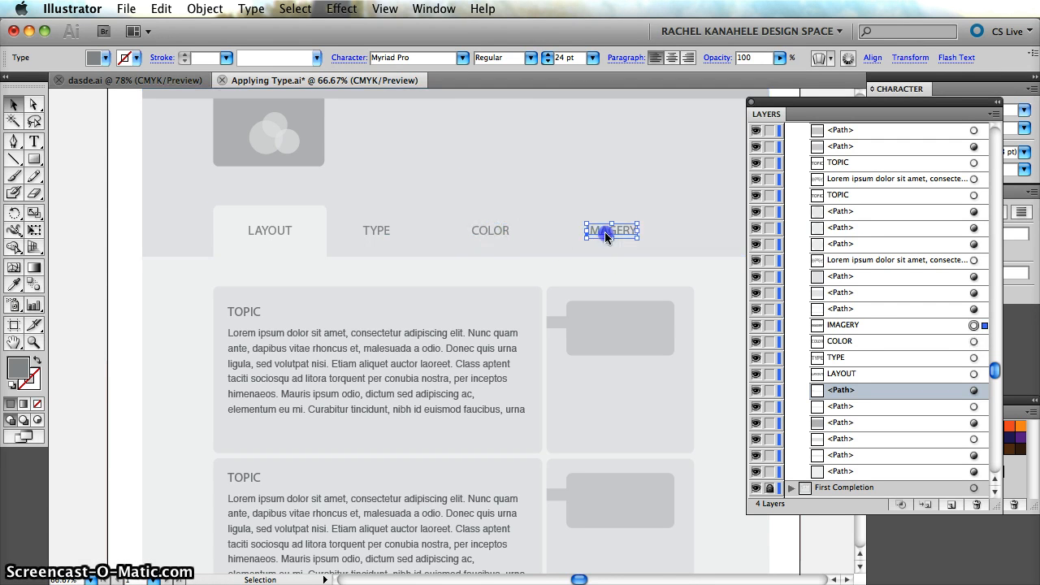
pyautogui.moveTo(615, 235); pyautogui.dragTo(649, 240)
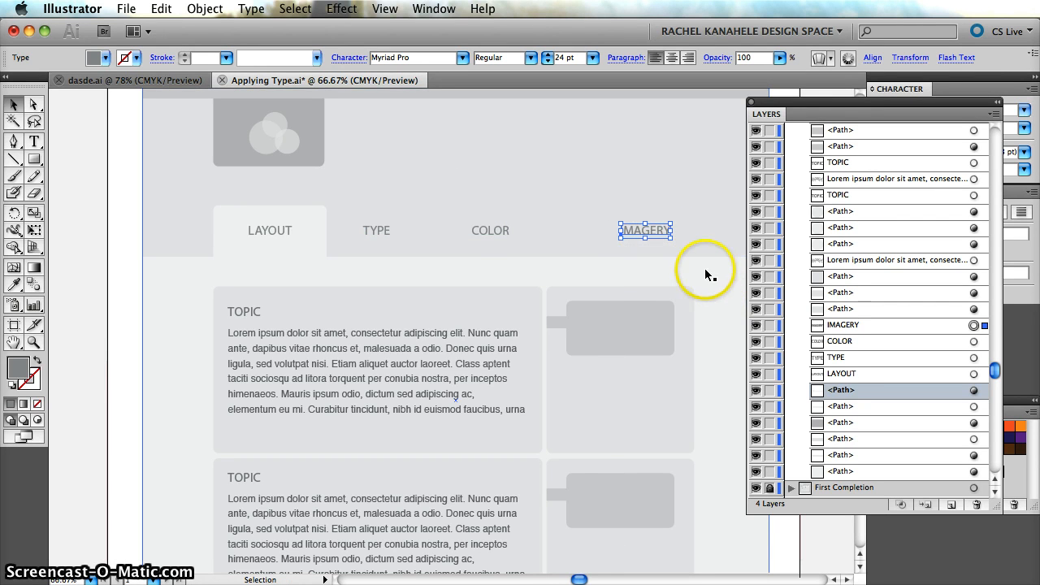
pyautogui.moveTo(649, 231)
pyautogui.mouseDown()
pyautogui.moveTo(629, 232)
pyautogui.moveTo(652, 231)
pyautogui.mouseUp()
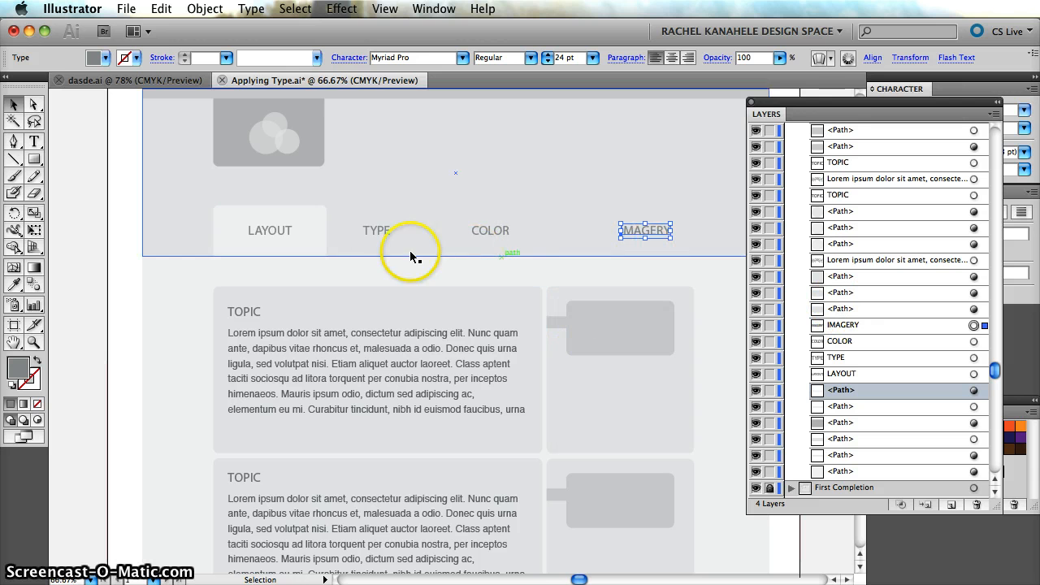
# Distribute the TYPE, COLOR and IMAGERY labels with equal horizontal spacing, putting away the floating layers list and showing the Align options.
pyautogui.keyDown('shift'); pyautogui.click(378, 233); pyautogui.keyUp('shift')
pyautogui.keyDown('shift'); pyautogui.click(482, 230); pyautogui.keyUp('shift')
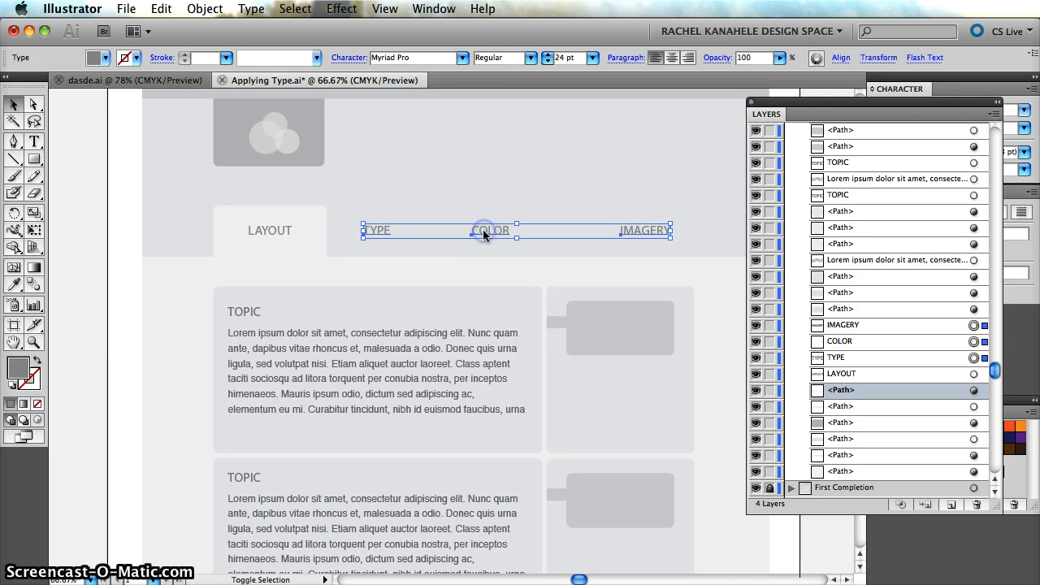
pyautogui.moveTo(782, 100); pyautogui.dragTo(898, 325)
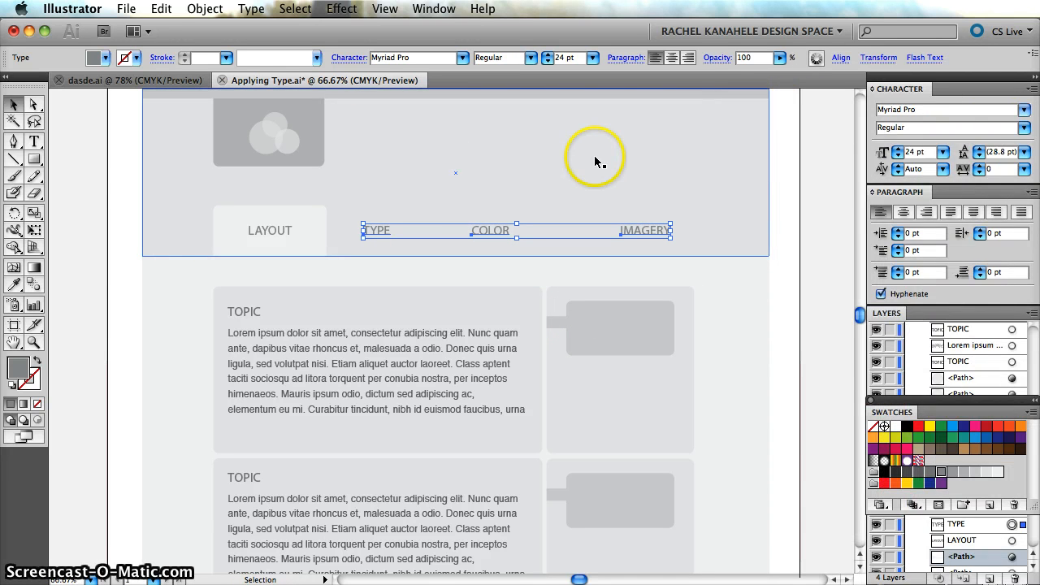
pyautogui.click(404, 8)
pyautogui.moveTo(434, 8)
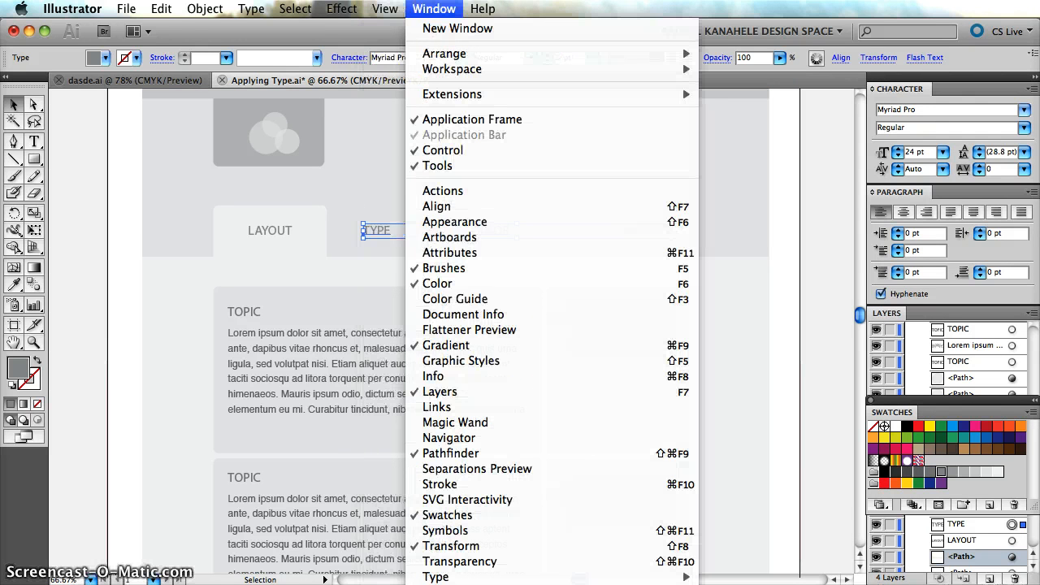
pyautogui.click(480, 213)
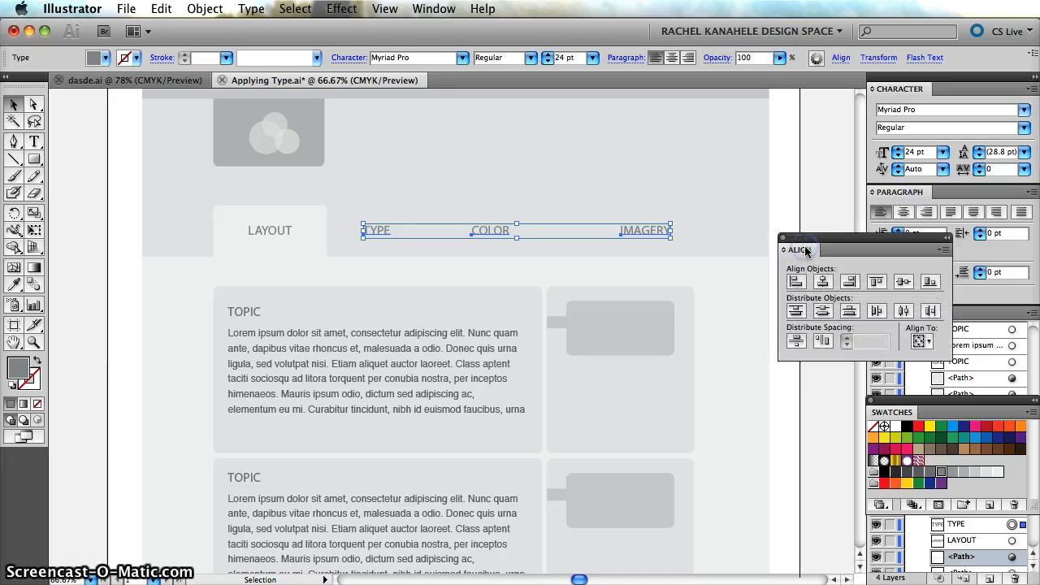
pyautogui.moveTo(800, 236); pyautogui.dragTo(788, 187)
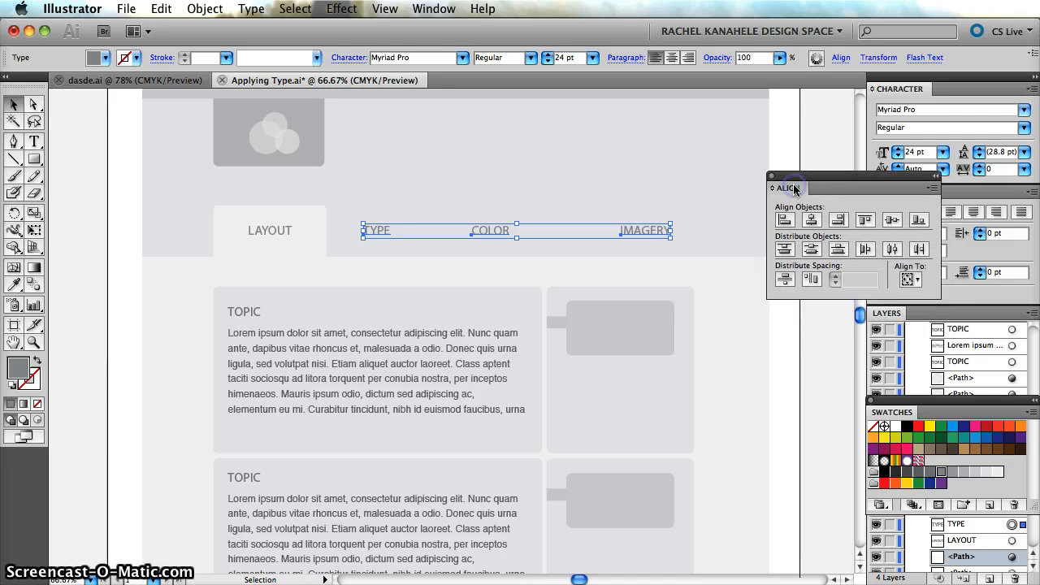
pyautogui.click(814, 282)
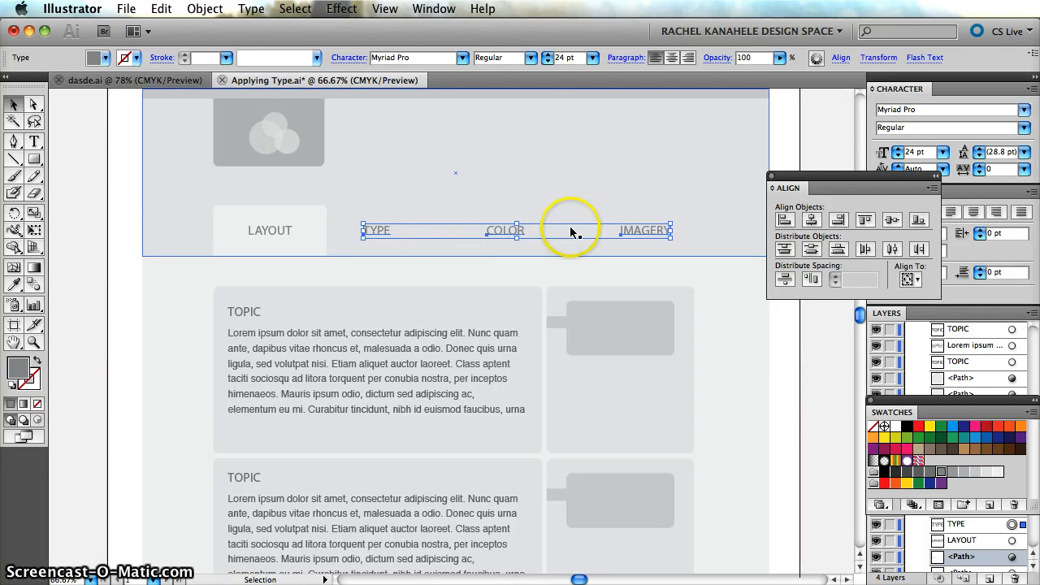
pyautogui.click(816, 416)
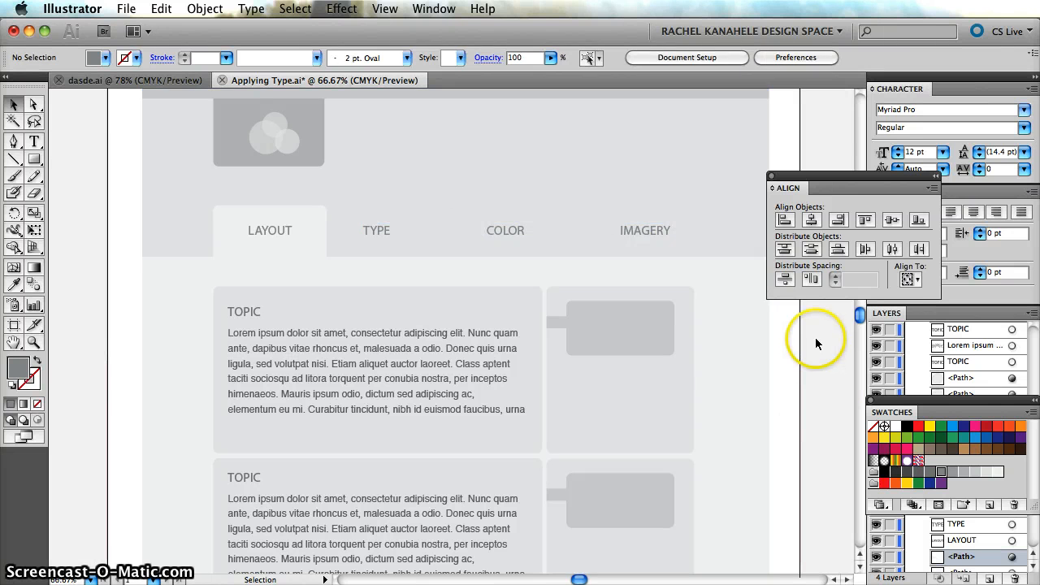
# Select the IMAGERY, COLOR and TYPE labels together and nudge them slightly right.
pyautogui.click(655, 231)
pyautogui.keyDown('shift'); pyautogui.click(506, 232); pyautogui.keyUp('shift')
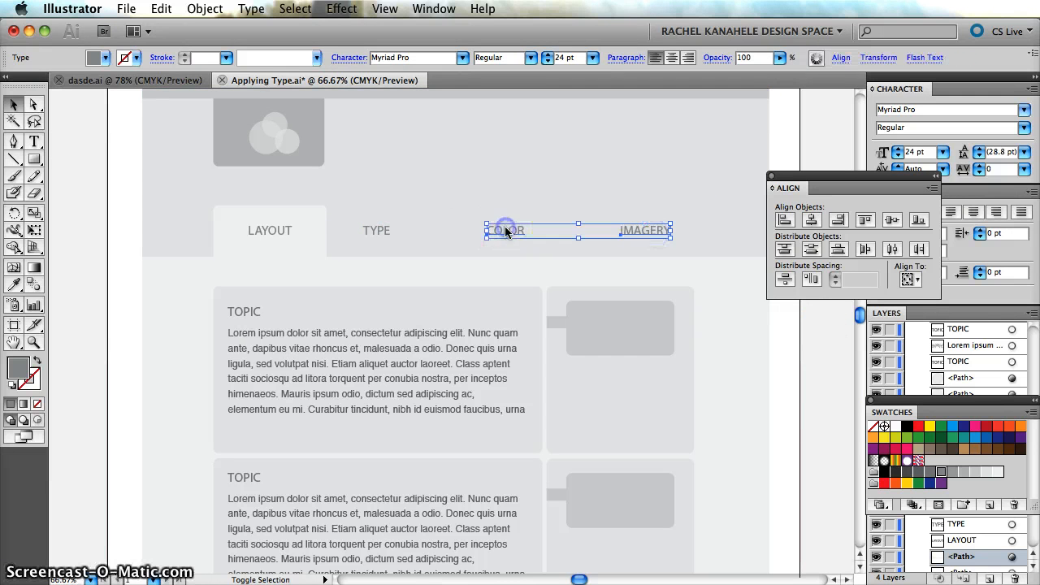
pyautogui.keyDown('shift'); pyautogui.click(377, 230); pyautogui.keyUp('shift')
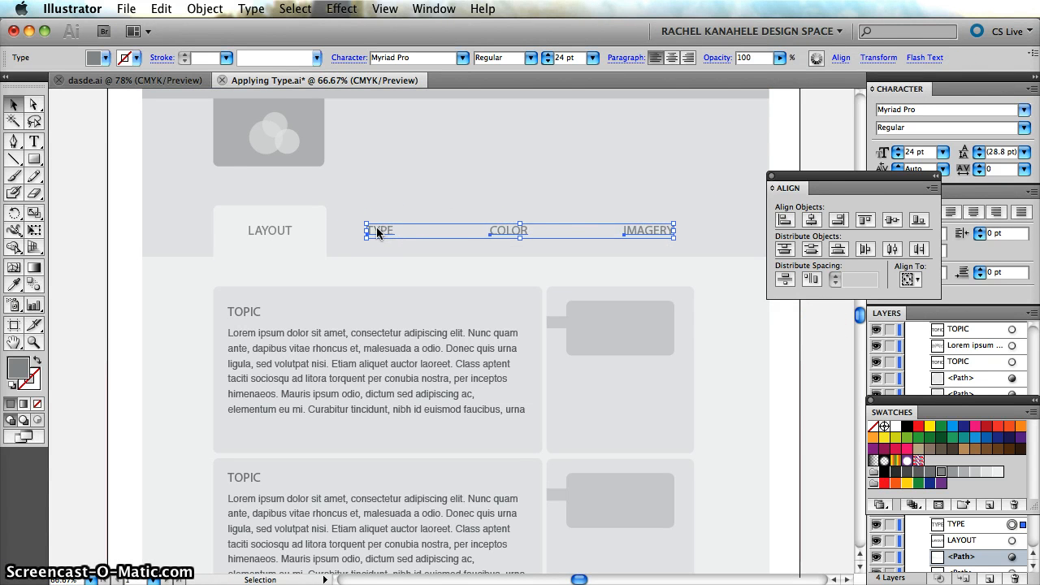
# Nudge the selected TYPE, COLOR and IMAGERY labels right and partly back left, deselect them and close the Align options.
pyautogui.press('Right')
pyautogui.press('Right')
pyautogui.press('Right')
pyautogui.press('Right')
pyautogui.press('Right')
pyautogui.press('Right')
pyautogui.press('Right')
pyautogui.press('Right')
pyautogui.press('Right')
pyautogui.press('Right')
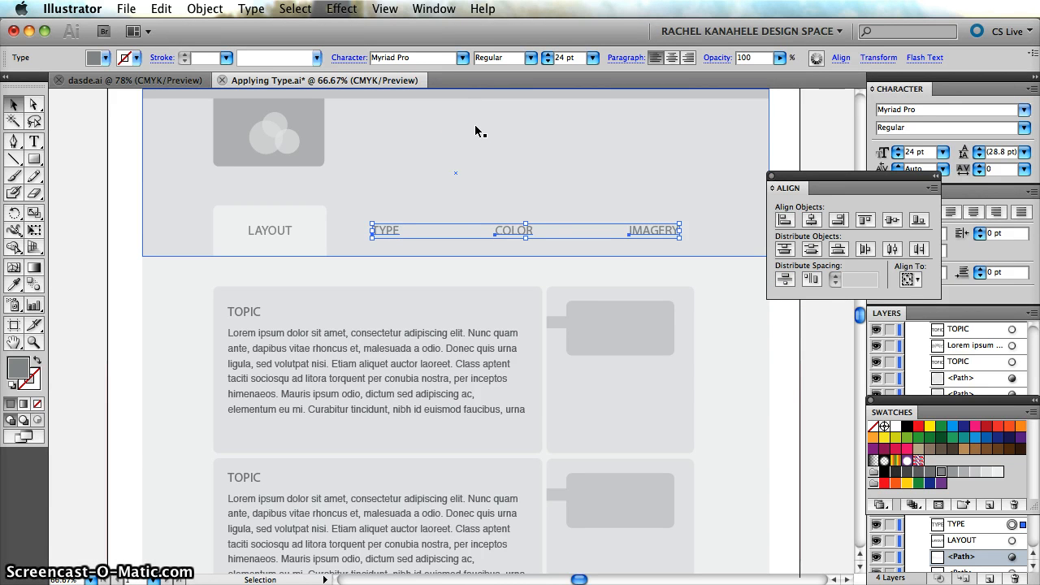
pyautogui.press('Left')
pyautogui.press('Left')
pyautogui.press('Left')
pyautogui.press('Left')
pyautogui.press('Left')
pyautogui.press('Left')
pyautogui.click(509, 155)
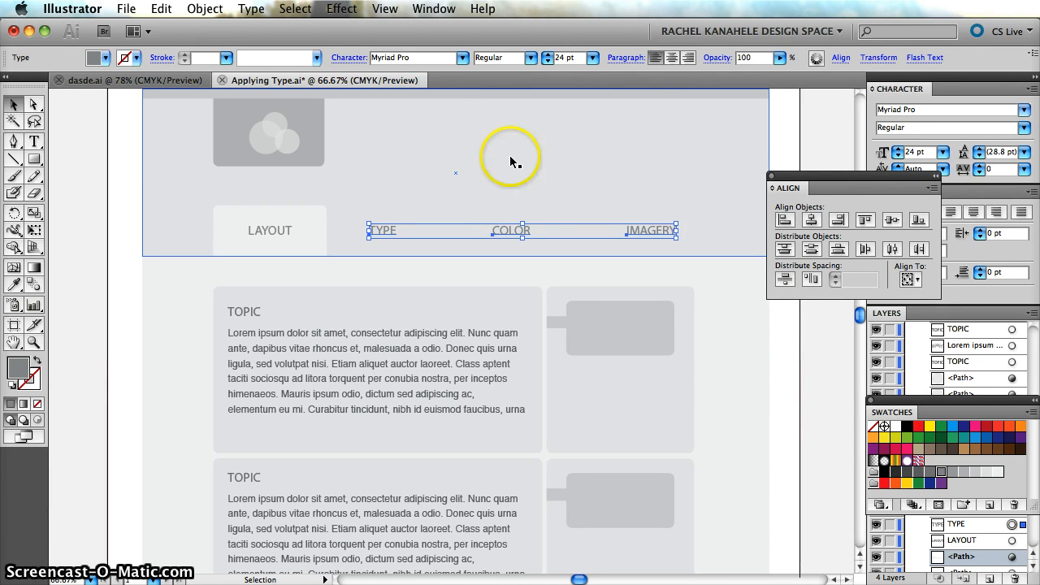
pyautogui.click(783, 99)
pyautogui.click(771, 176)
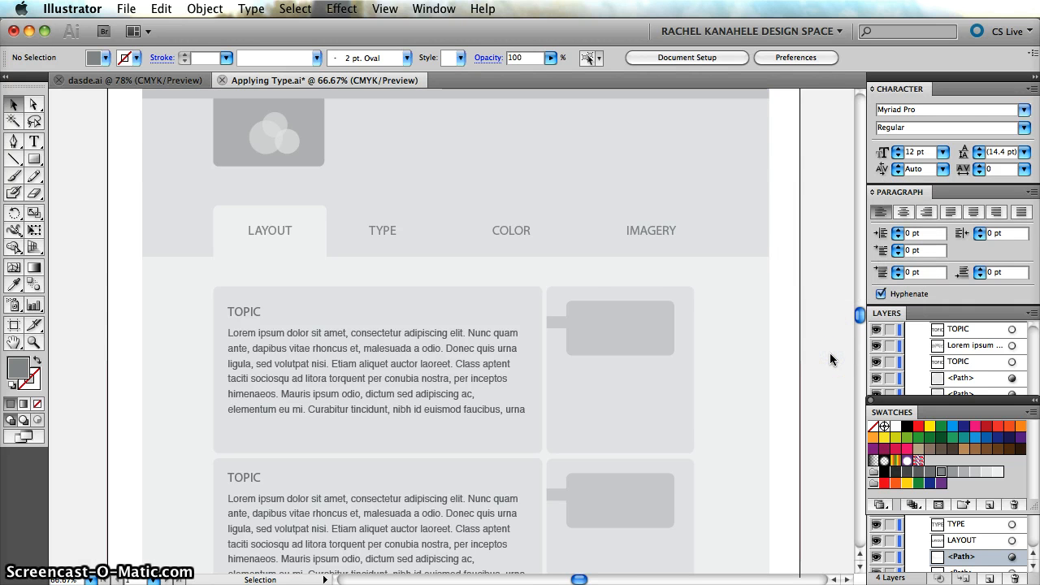
# Examine the whole page layout at 50% zoom, from the header band and navigation labels down to the footer box.
pyautogui.press('super+minus')
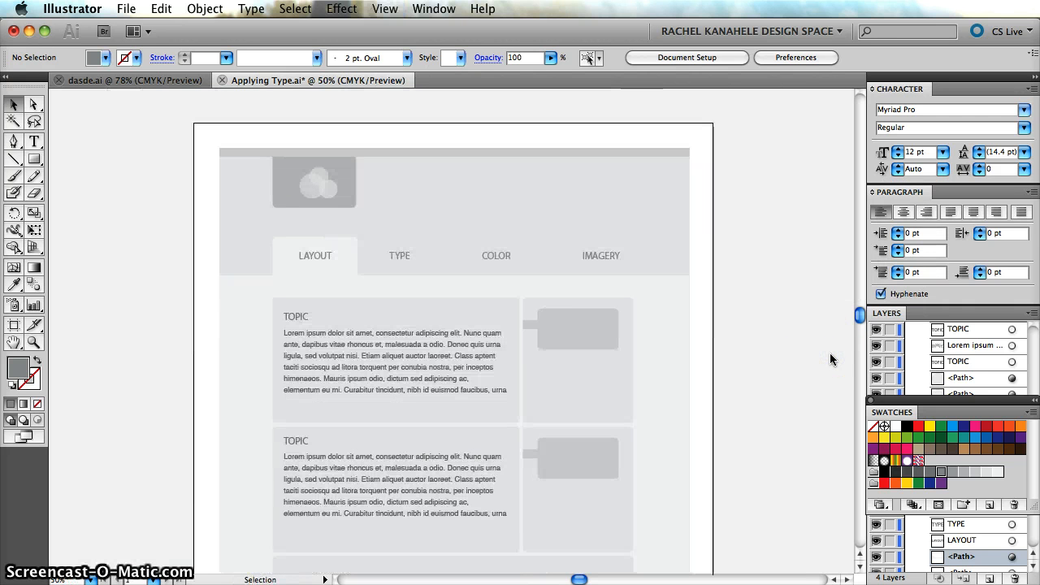
pyautogui.scroll(-3, 831, 359)
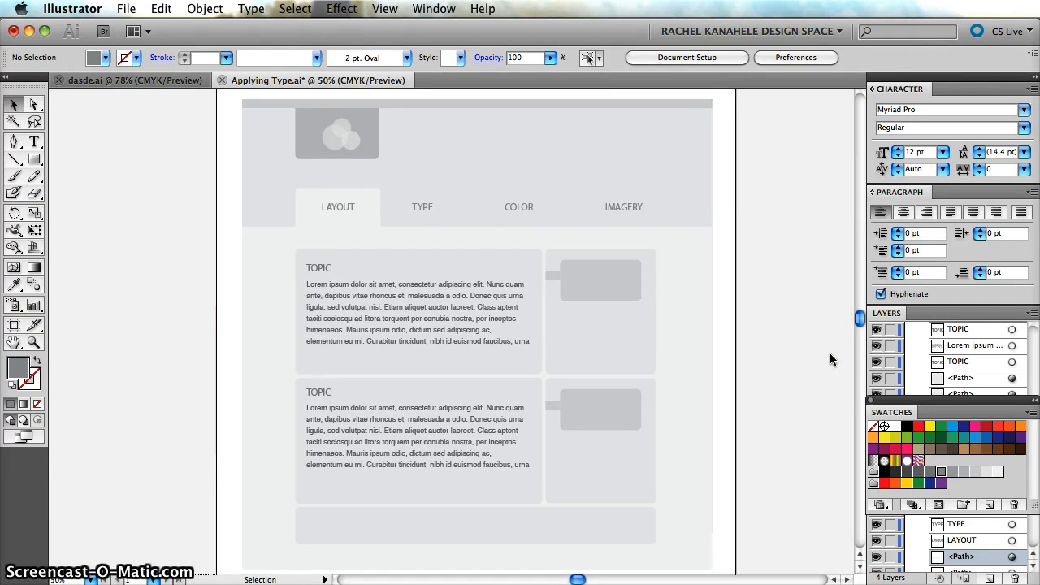
pyautogui.scroll(-1, 830, 360)
pyautogui.scroll(1, 830, 360)
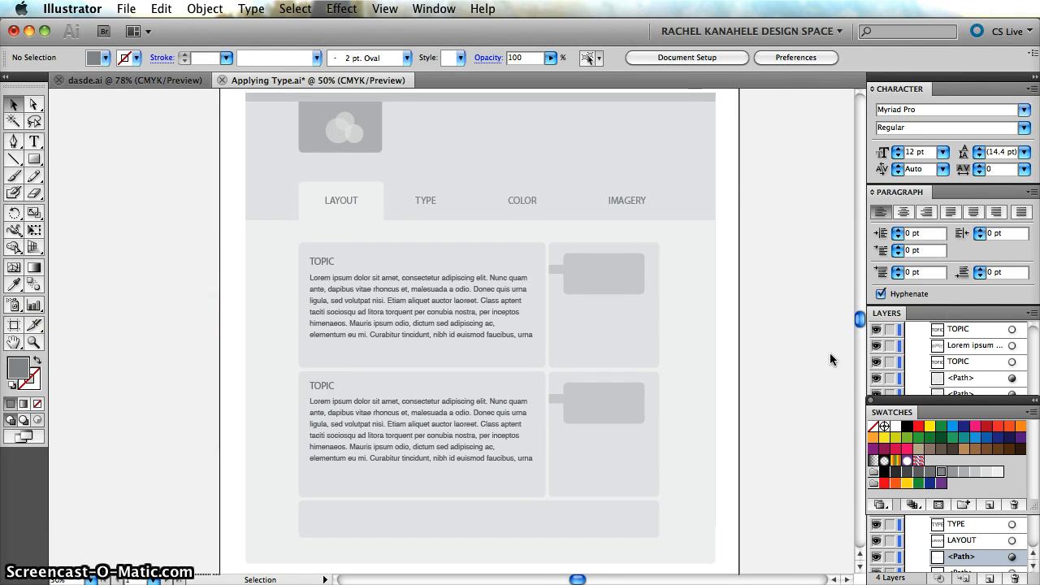
pyautogui.hscroll(2, 830, 359)
pyautogui.scroll(1, 831, 359)
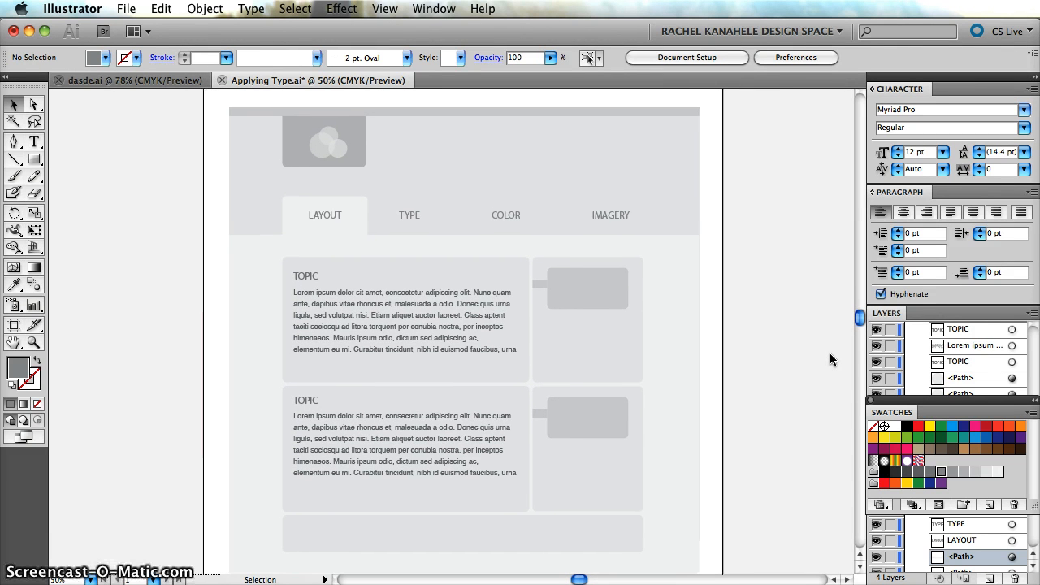
pyautogui.scroll(-1, 831, 359)
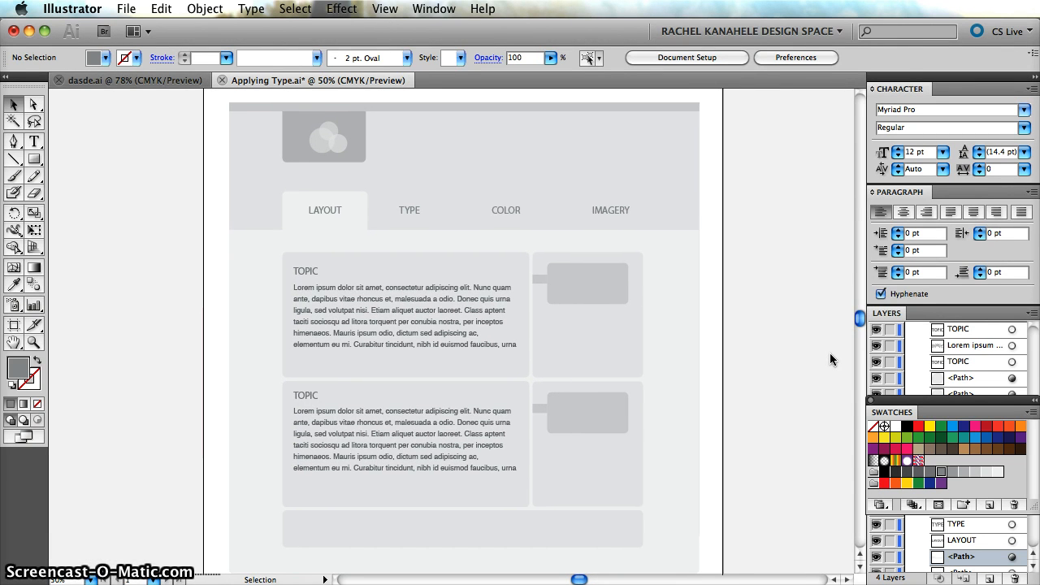
# Check the LAYOUT, TYPE, COLOR and IMAGERY labels as one selection, up close and at page scale, and deselect them.
pyautogui.press('super+=')
pyautogui.press('super+=')
pyautogui.scroll(8, 831, 360)
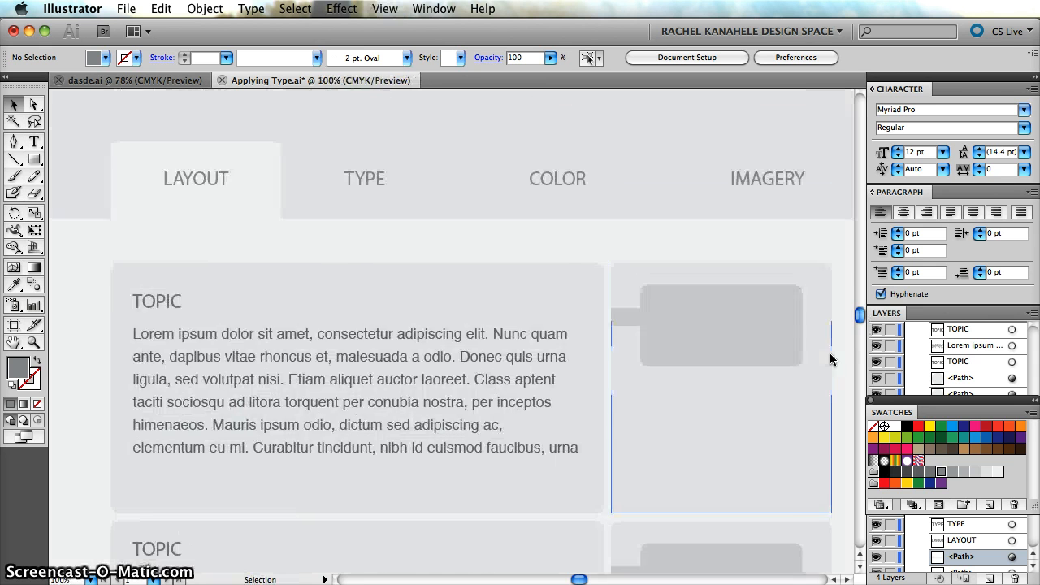
pyautogui.hscroll(4, 832, 292)
pyautogui.scroll(-1, 831, 293)
pyautogui.click(146, 196)
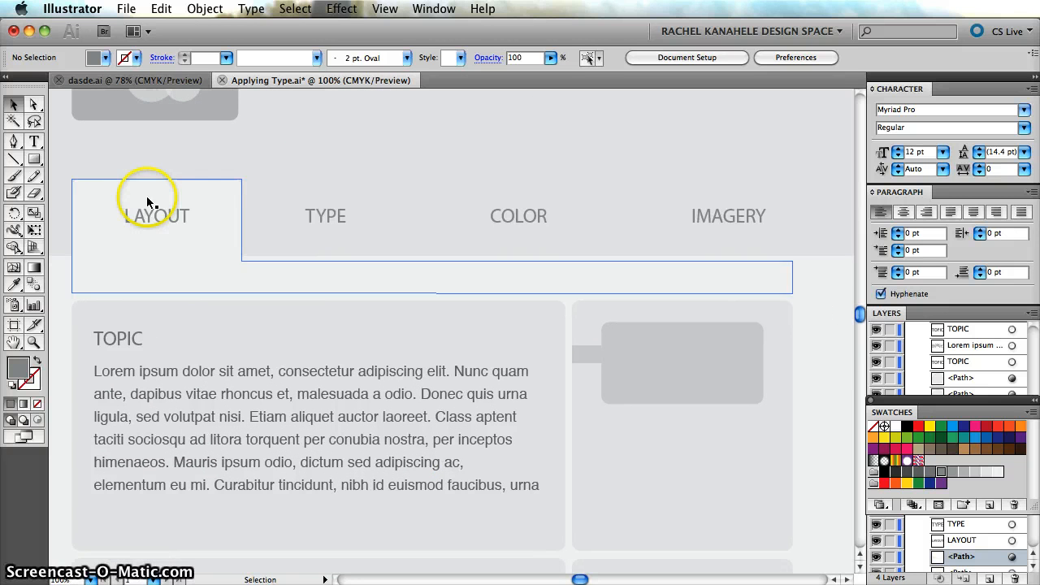
pyautogui.click(153, 219)
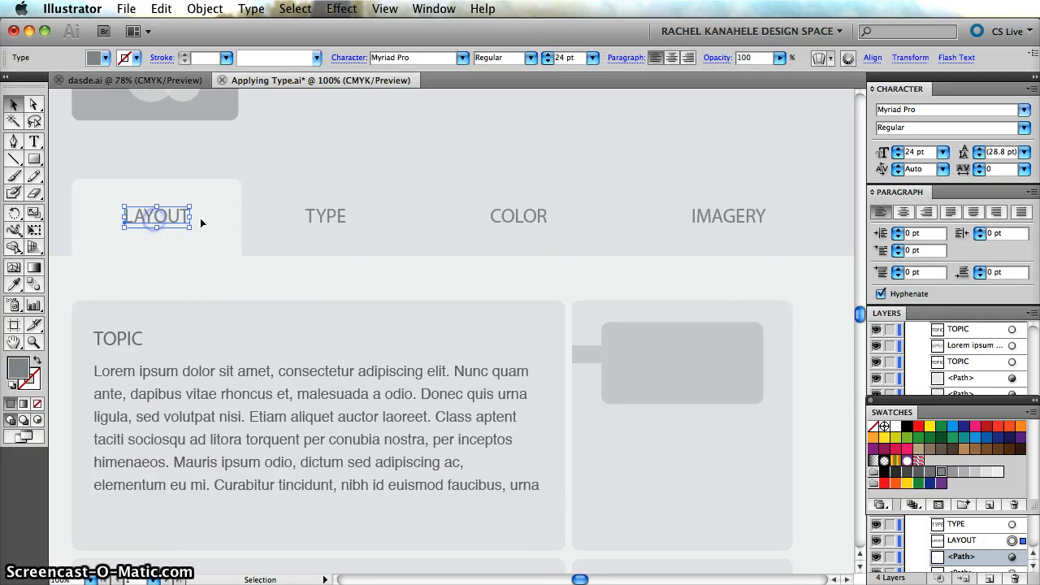
pyautogui.keyDown('shift'); pyautogui.click(330, 216); pyautogui.keyUp('shift')
pyautogui.keyDown('shift'); pyautogui.click(524, 215); pyautogui.keyUp('shift')
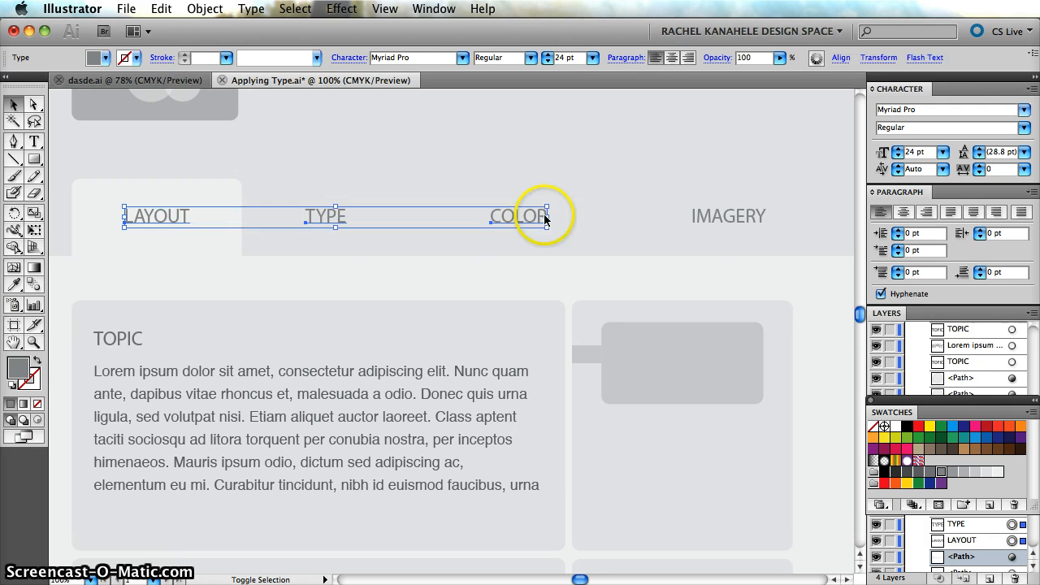
pyautogui.keyDown('shift'); pyautogui.click(722, 216); pyautogui.keyUp('shift')
pyautogui.press('super+minus')
pyautogui.press('super+minus')
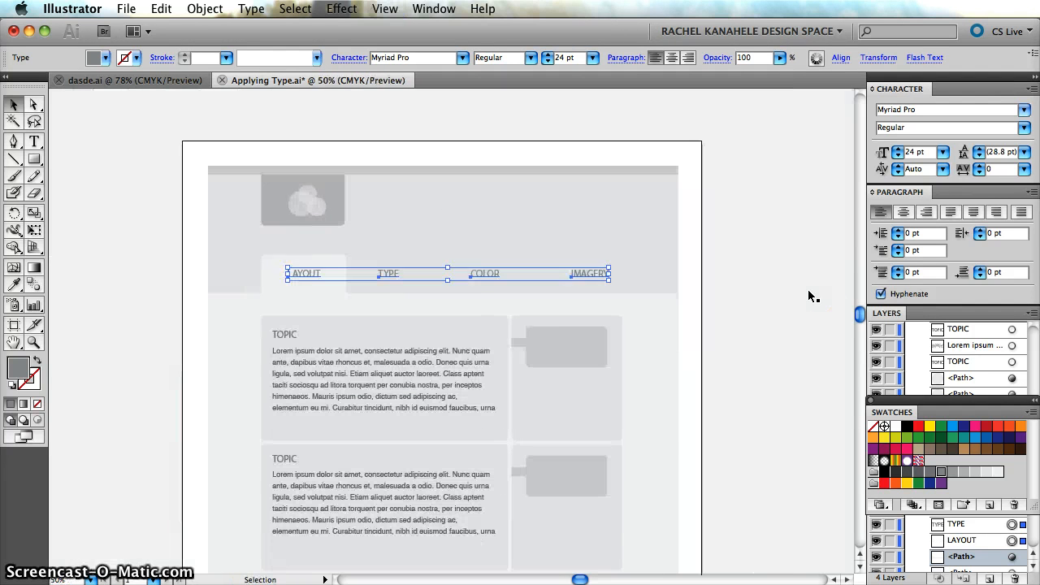
pyautogui.click(811, 312)
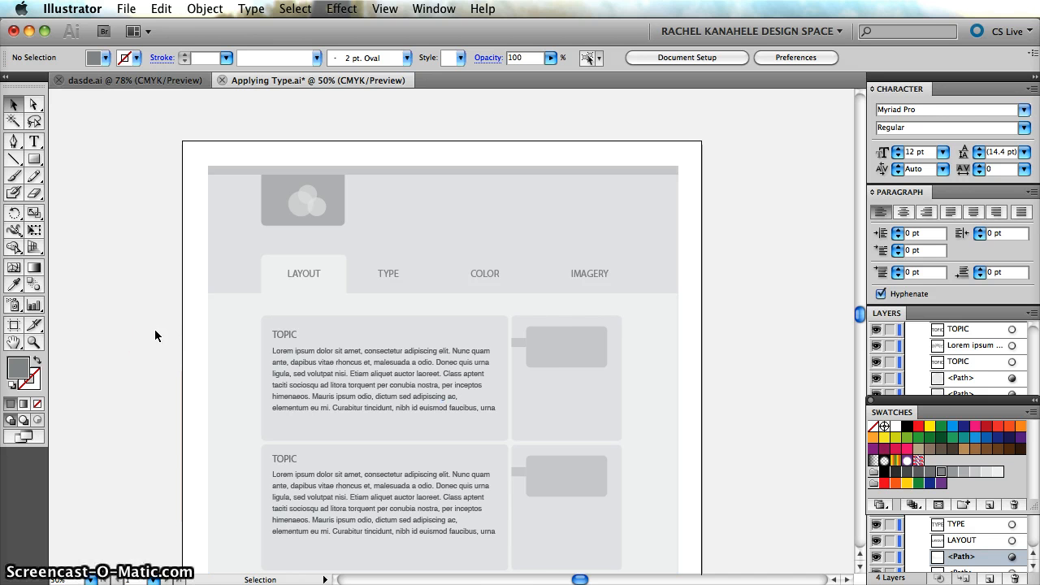
pyautogui.press('super+equal')
pyautogui.click(113, 287)
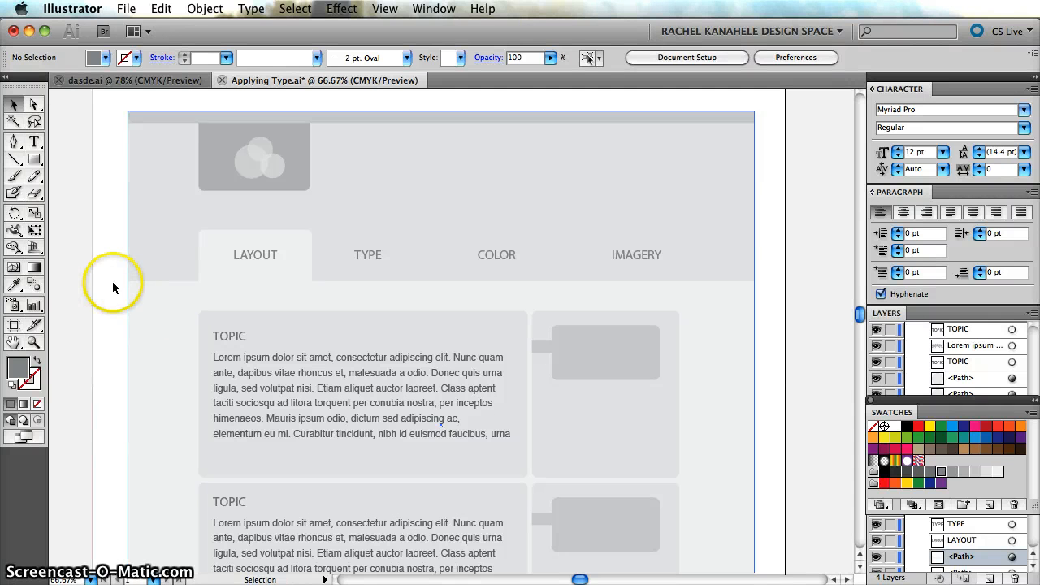
pyautogui.scroll(-1, 100, 286)
pyautogui.hscroll(-1, 100, 286)
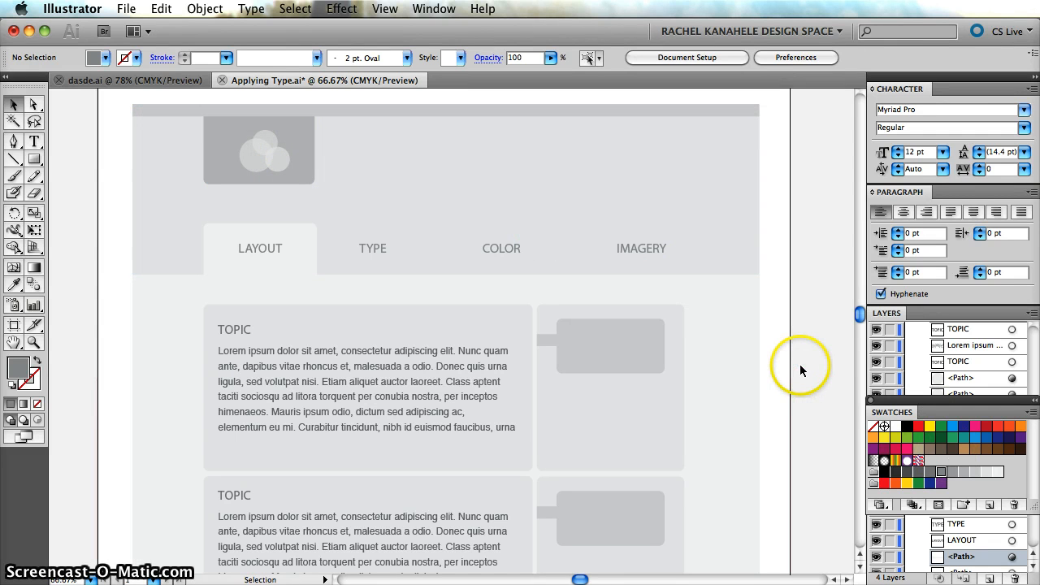
pyautogui.scroll(-2, 801, 370)
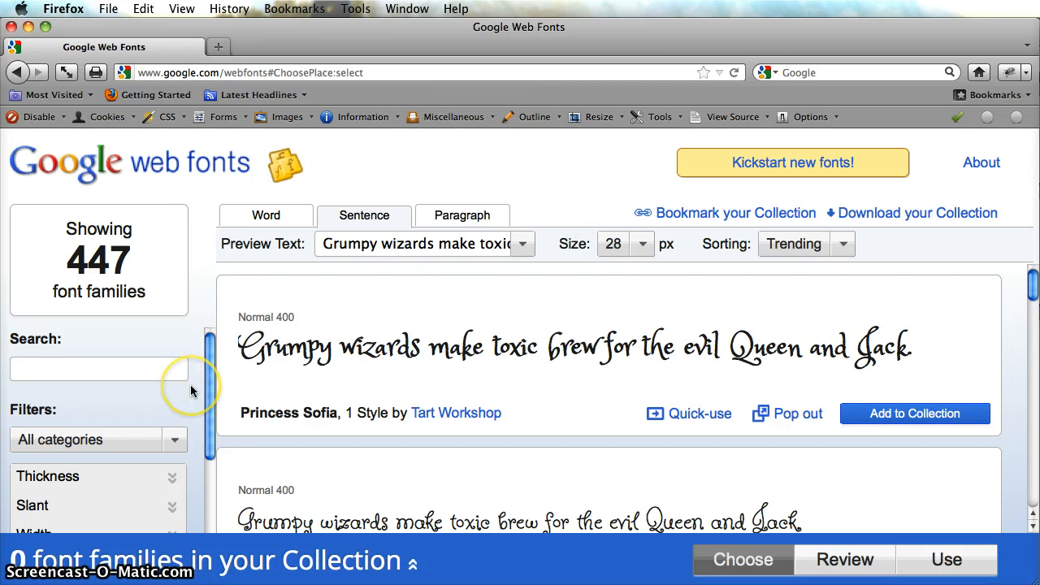
# On the Google Web Fonts page, filter the font categories to Sans-Serif only, excluding Serif, Display and Handwriting.
pyautogui.scroll(-2, 189, 384)
pyautogui.scroll(2, 191, 391)
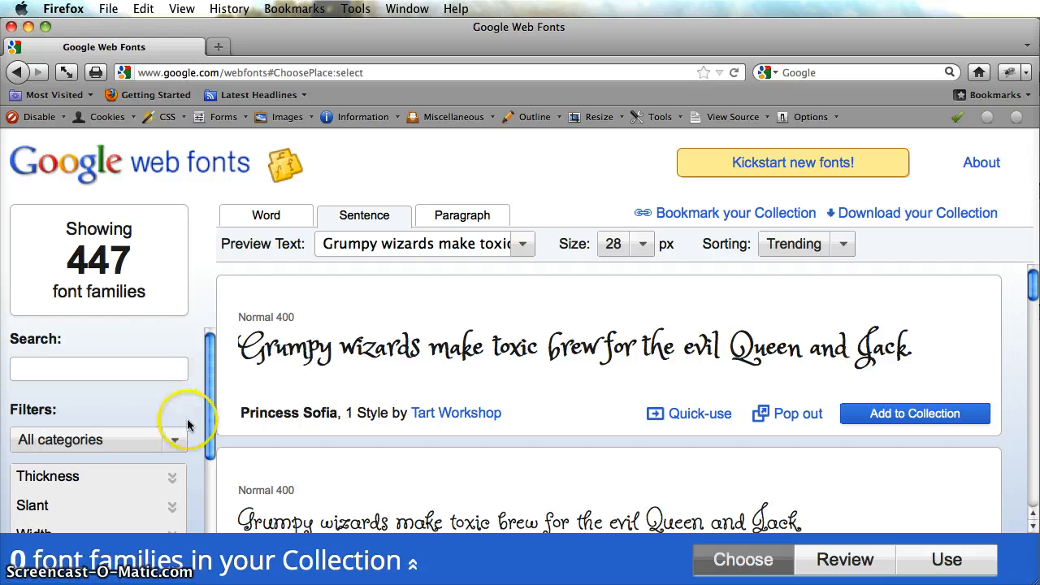
pyautogui.click(181, 442)
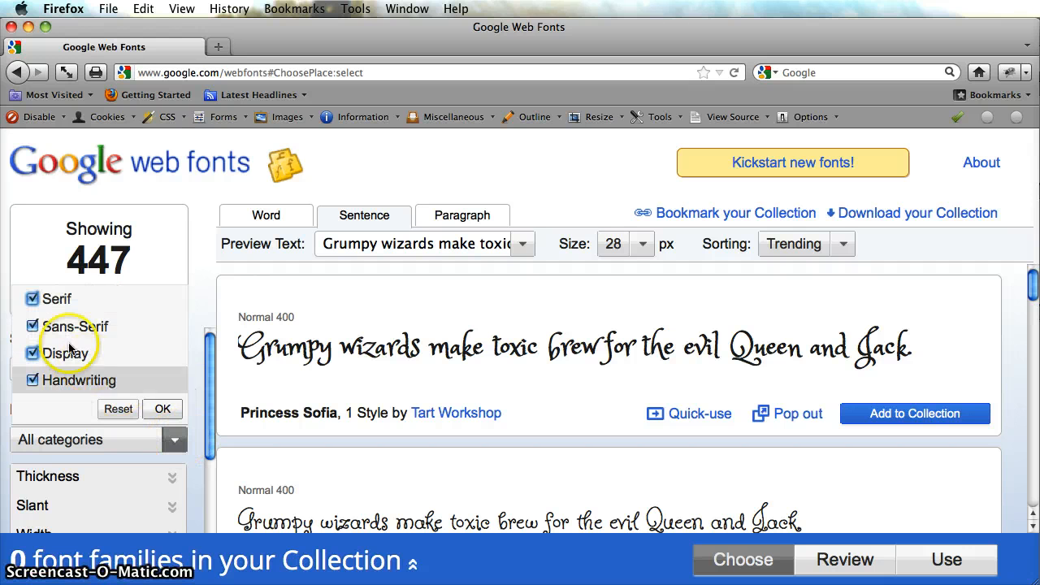
pyautogui.click(32, 301)
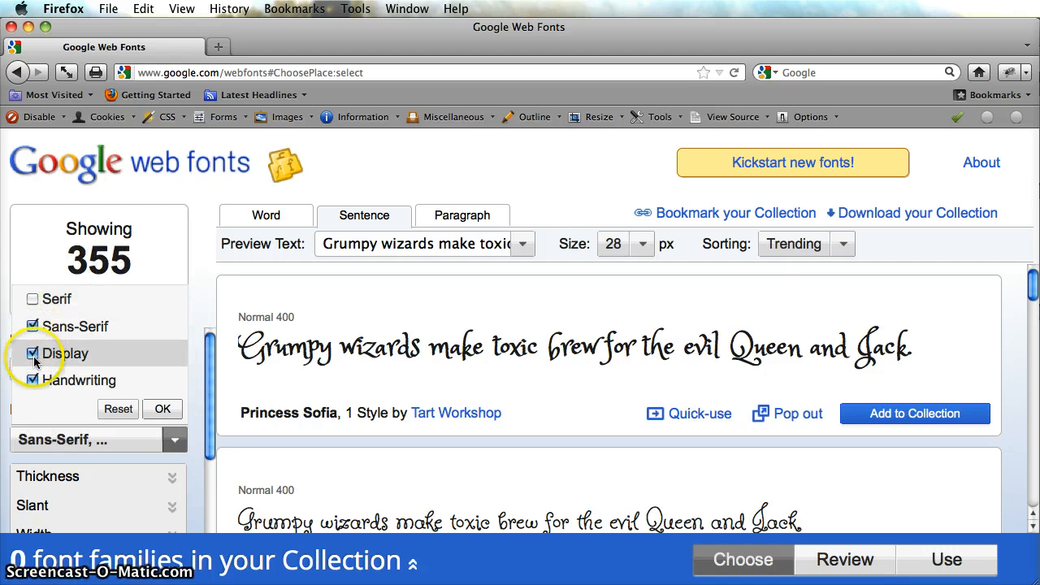
pyautogui.click(33, 356)
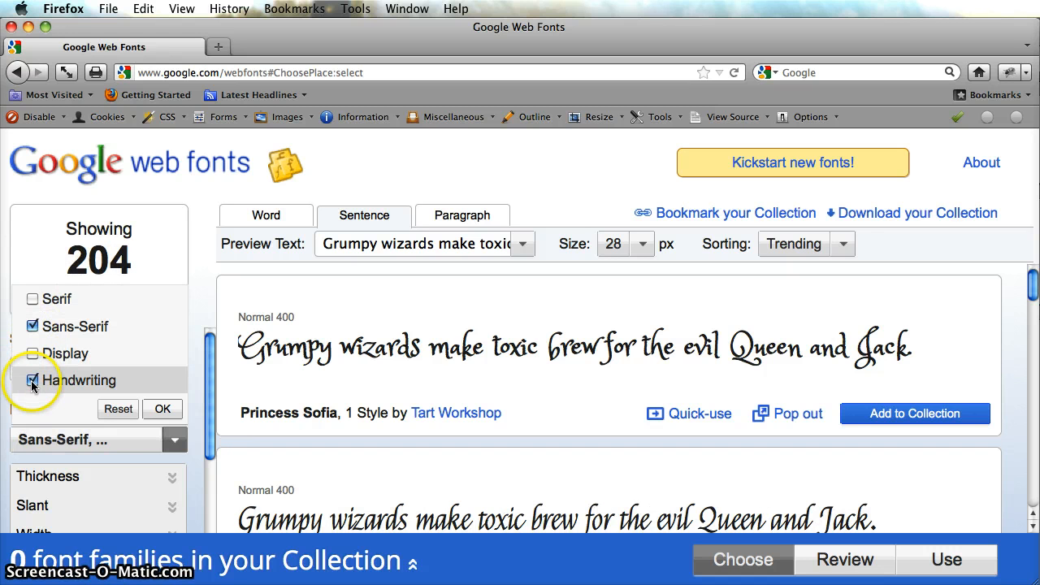
pyautogui.click(33, 382)
pyautogui.click(163, 409)
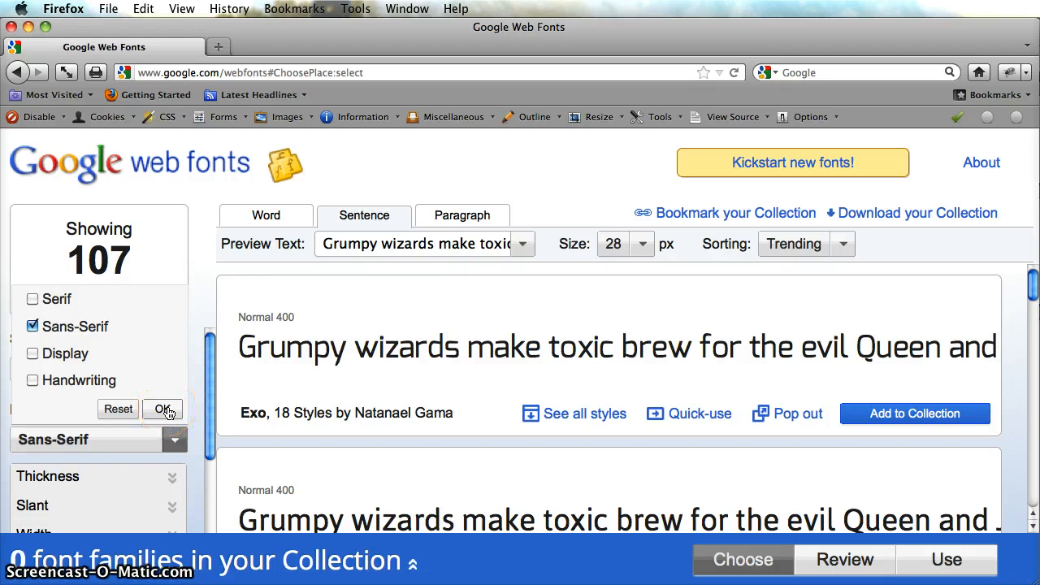
pyautogui.click(163, 409)
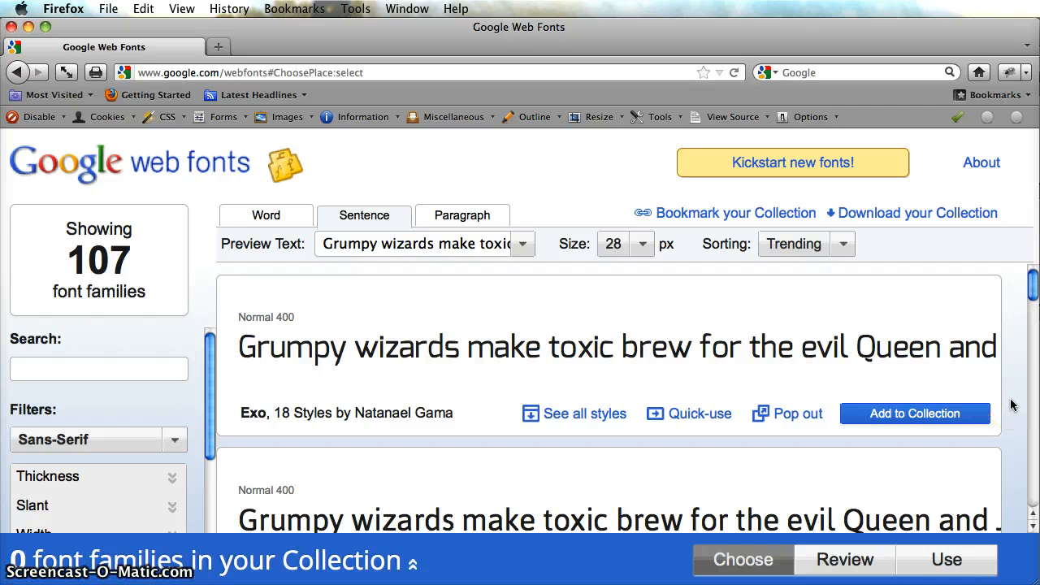
# Browse the filtered sans-serif font families and compare their sample sentences.
pyautogui.scroll(-5, 1012, 404)
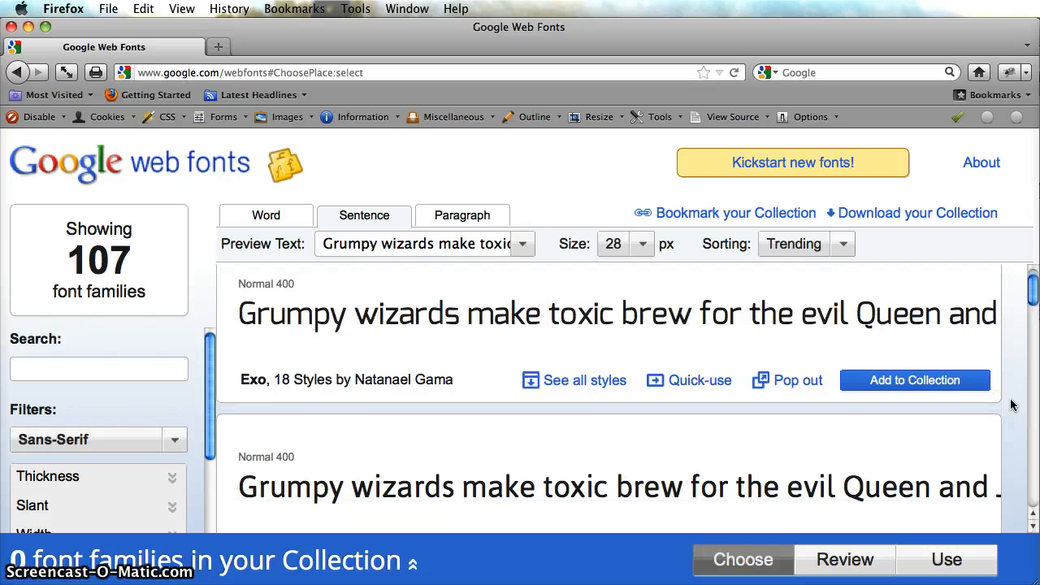
pyautogui.scroll(-6, 1012, 404)
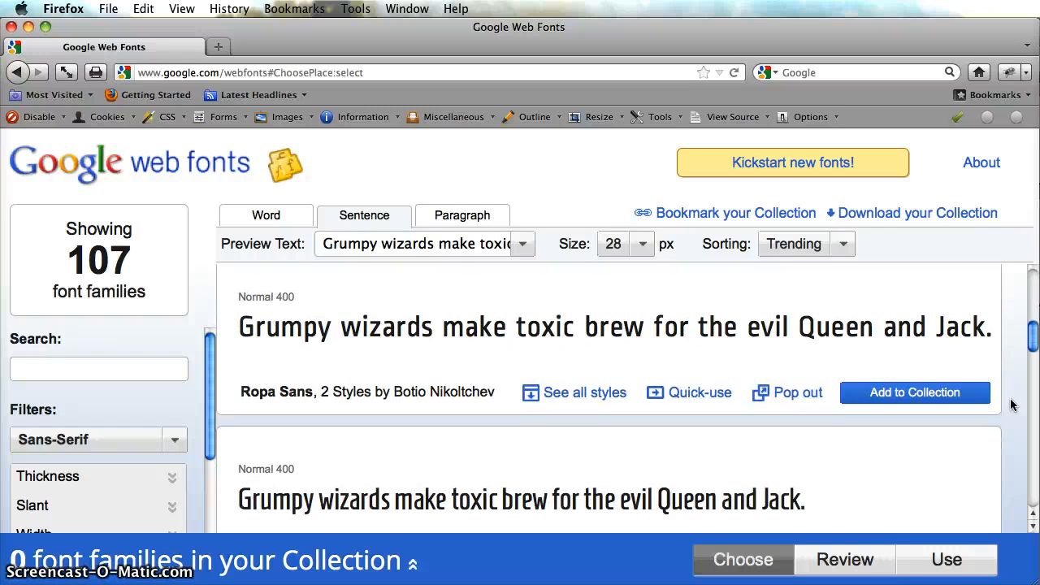
pyautogui.scroll(-4, 1012, 405)
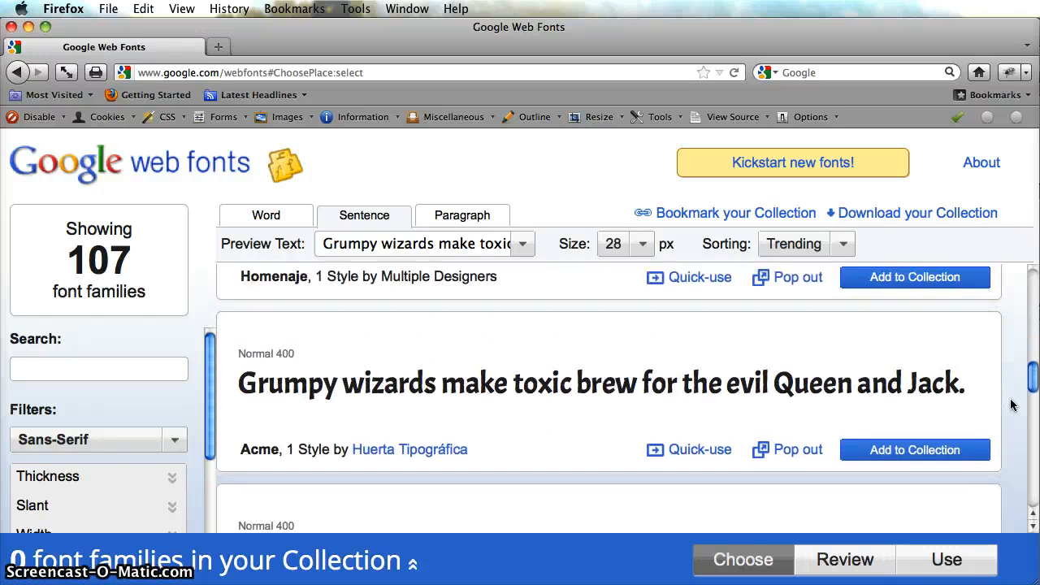
pyautogui.scroll(-6, 1012, 409)
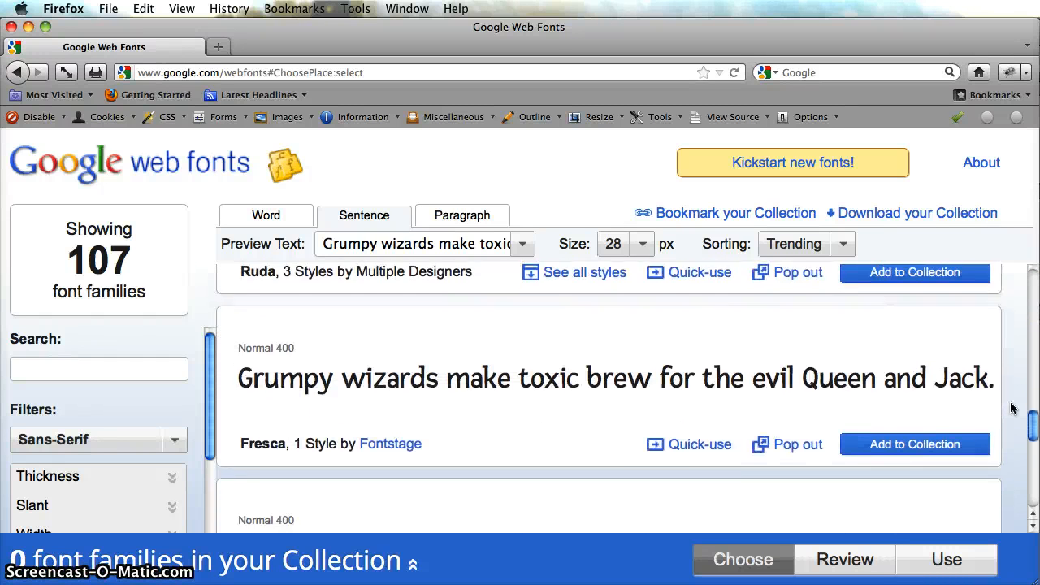
pyautogui.scroll(-6, 1012, 408)
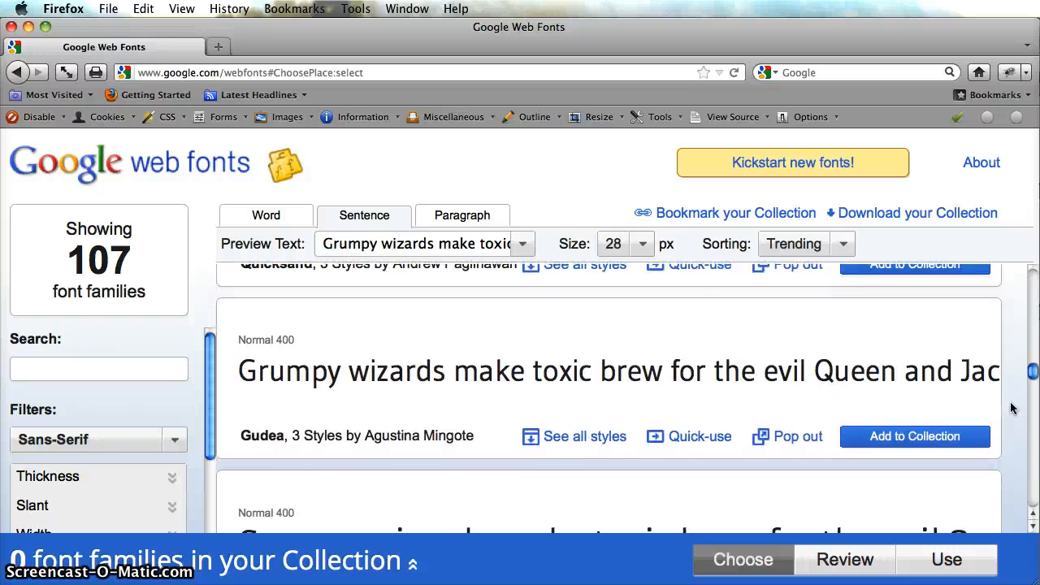
pyautogui.scroll(-1, 1014, 408)
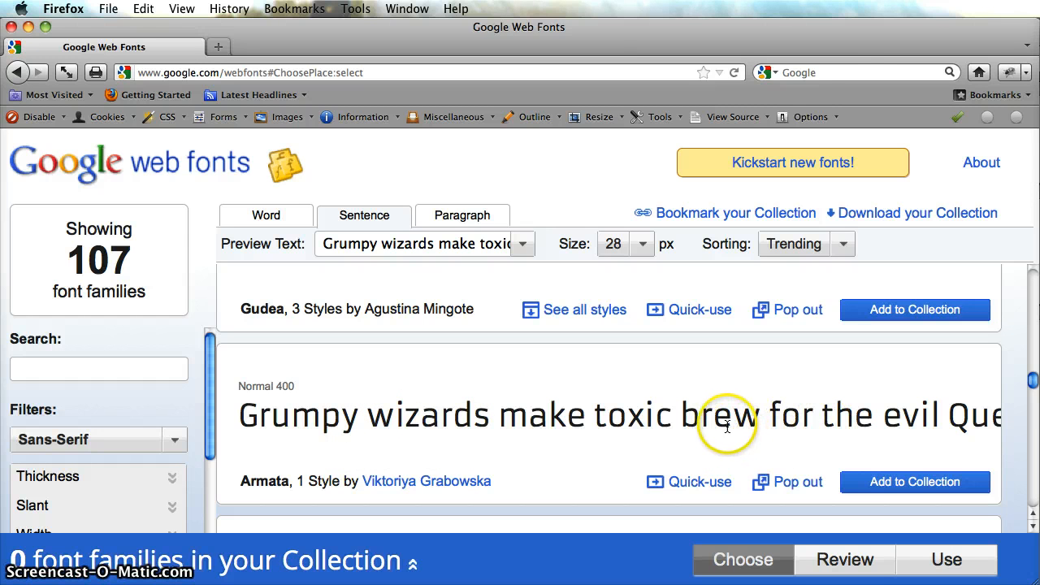
pyautogui.scroll(-4, 862, 422)
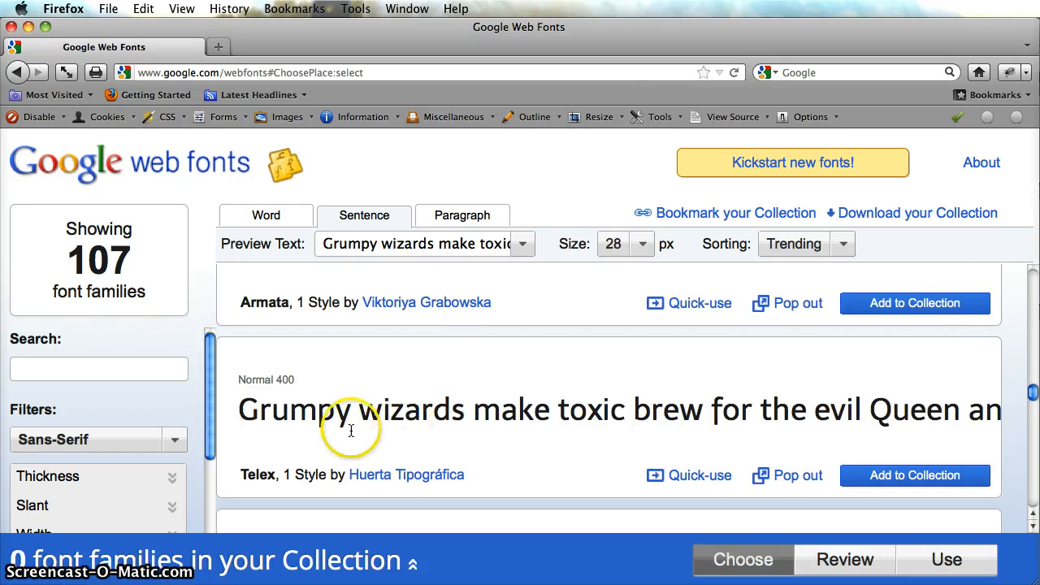
pyautogui.scroll(-11, 992, 461)
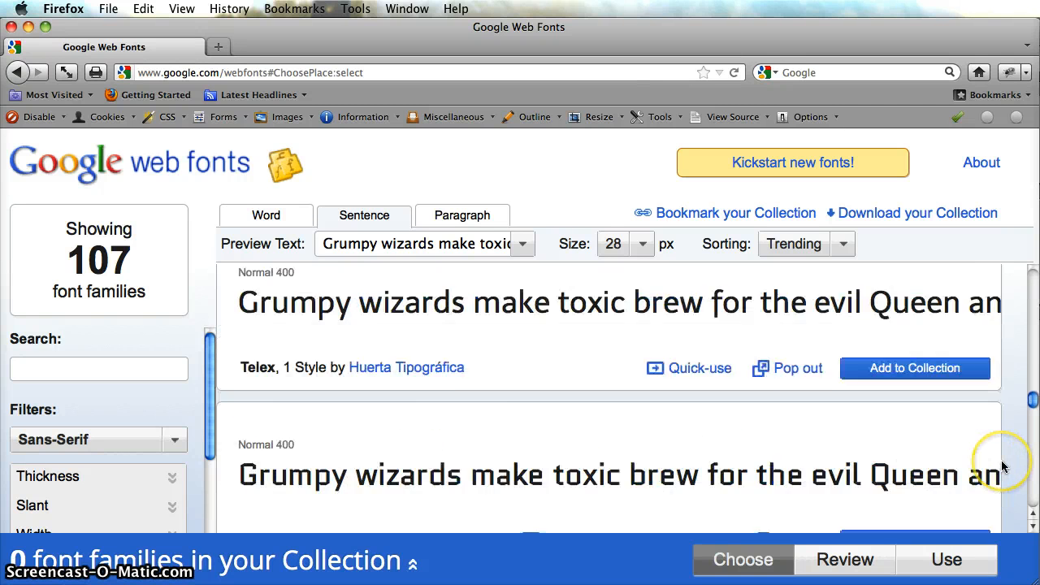
pyautogui.scroll(-17, 1004, 466)
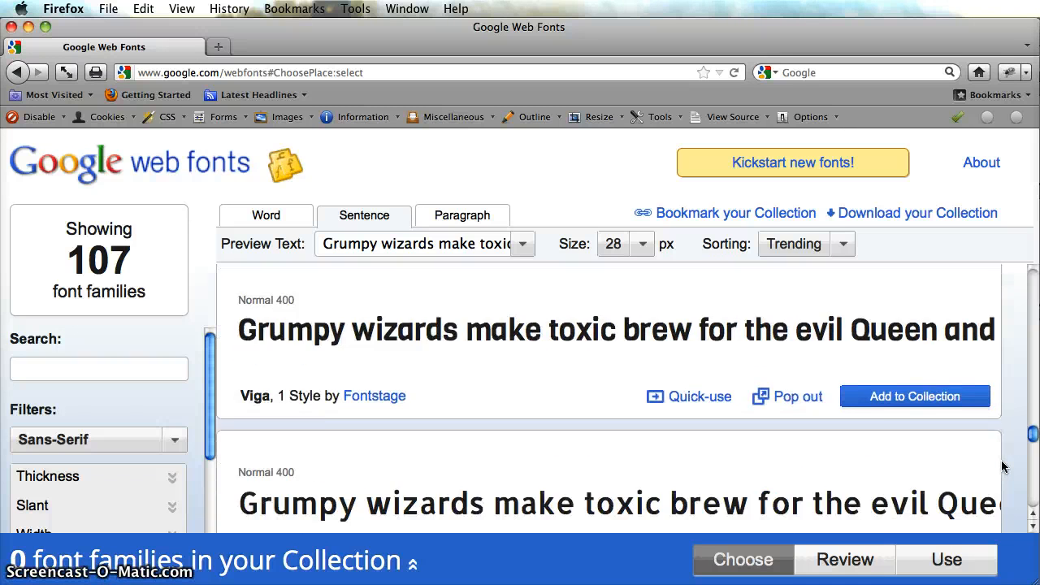
pyautogui.scroll(-3, 1005, 468)
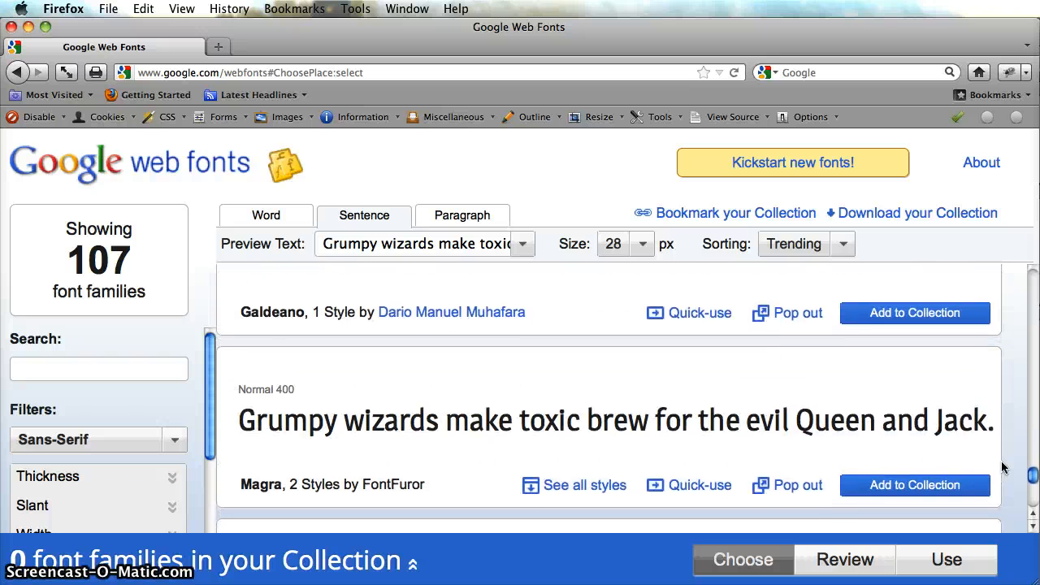
# Search the text of the font page for "verd".
pyautogui.press('super+f')
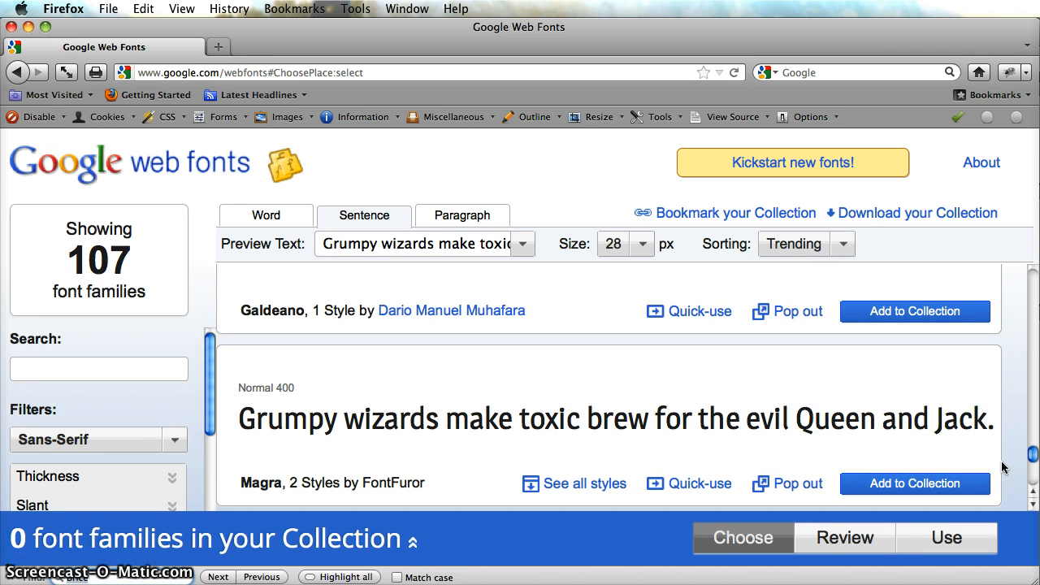
pyautogui.write('verd')
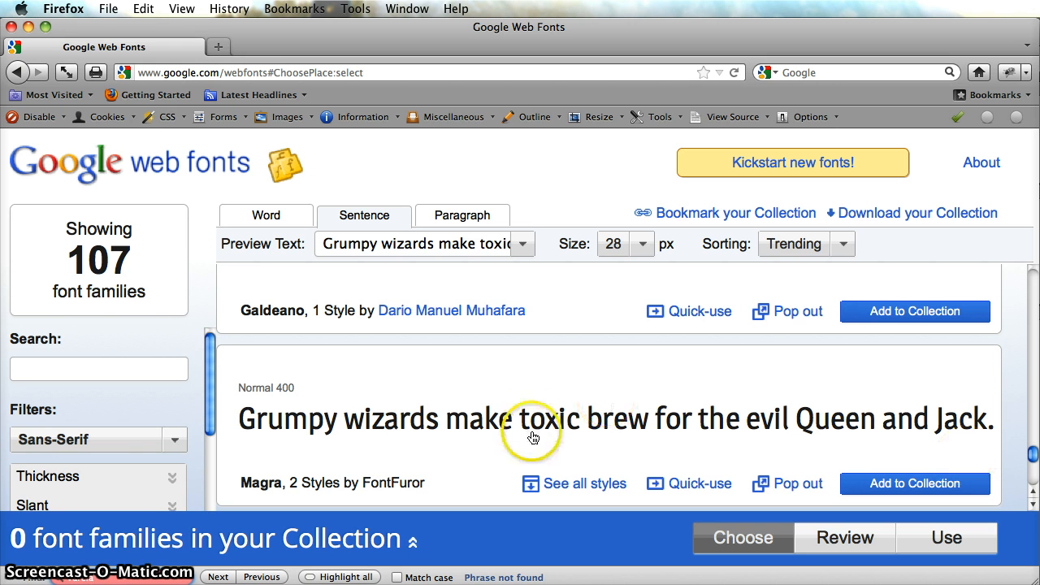
# Clear and close the page-text search, and search the sans-serif font families for "Varela".
pyautogui.moveTo(22, 559); pyautogui.dragTo(22, 559)
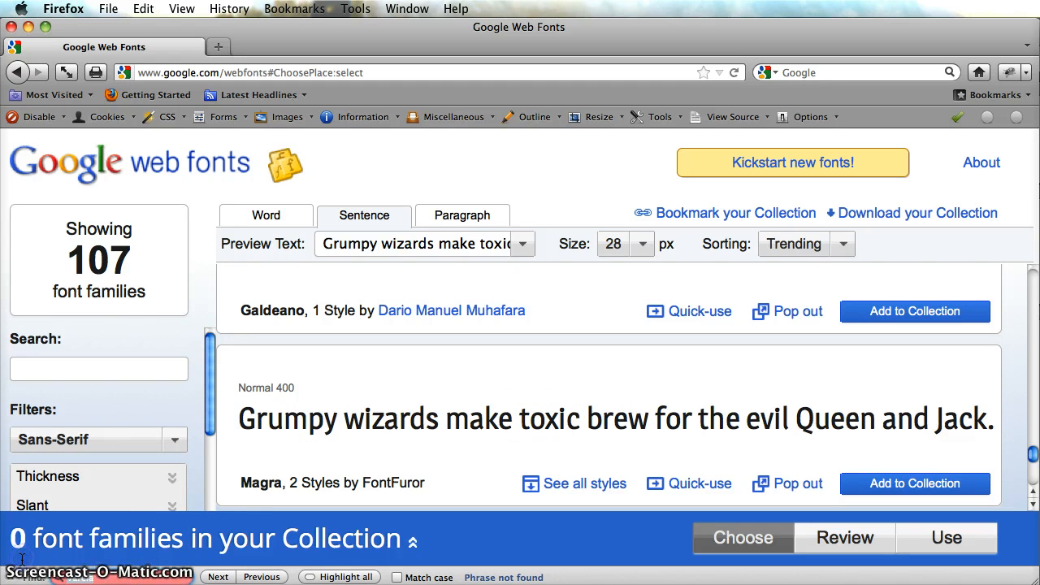
pyautogui.press('BackSpace')
pyautogui.click(1016, 370)
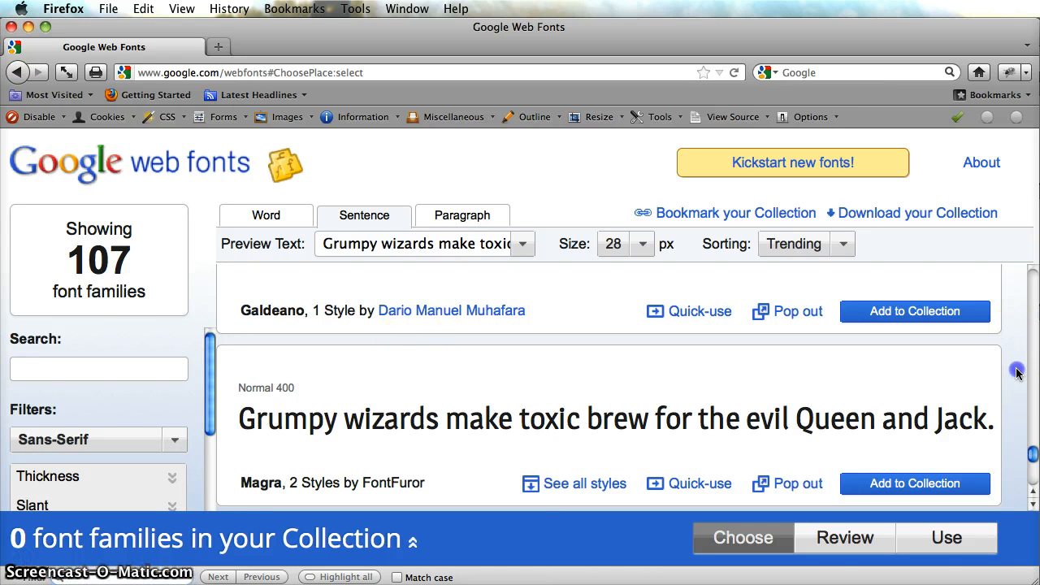
pyautogui.click(28, 367)
pyautogui.write('V')
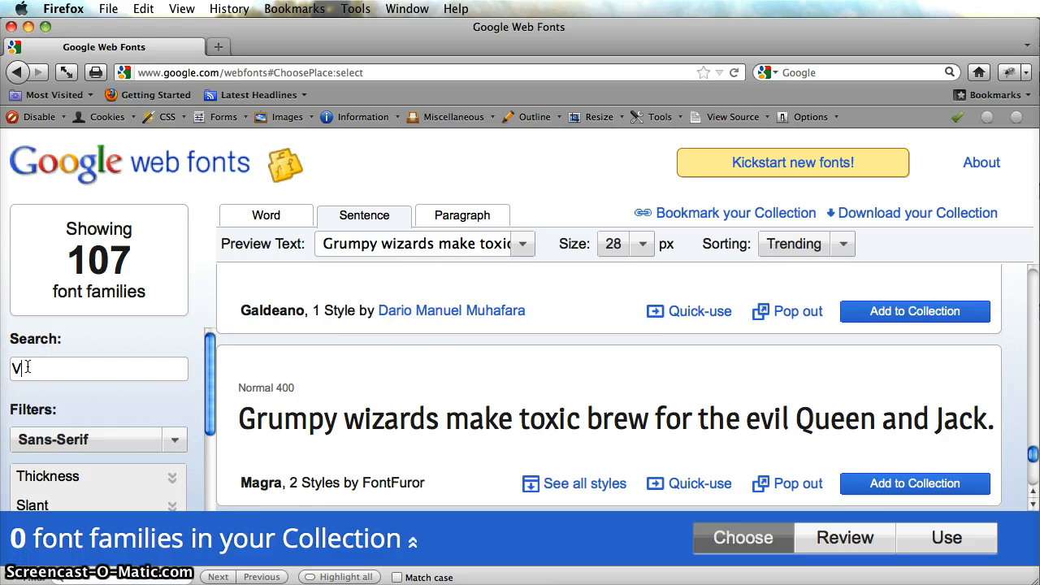
pyautogui.write('arela')
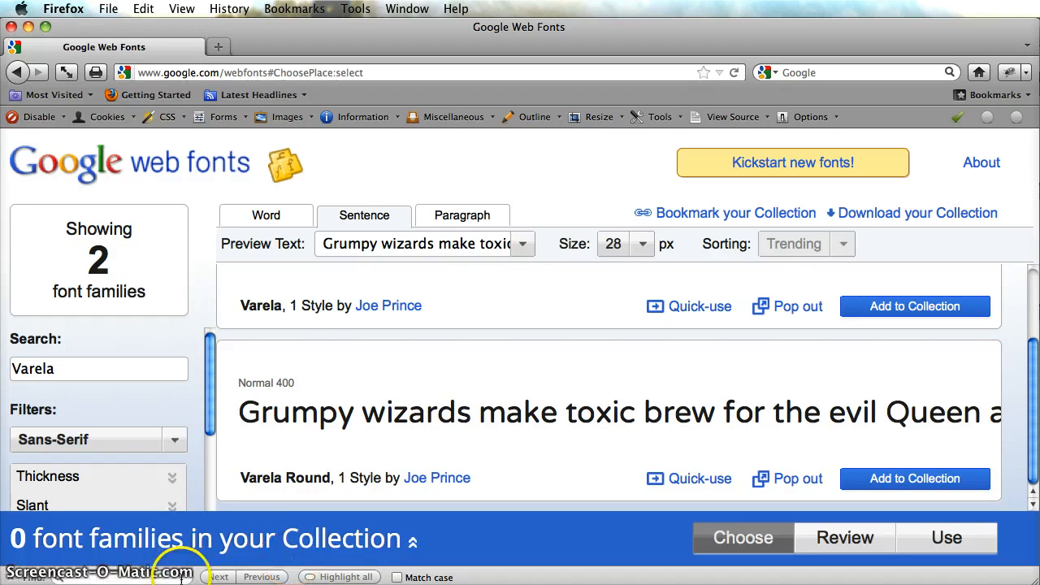
pyautogui.click(6, 576)
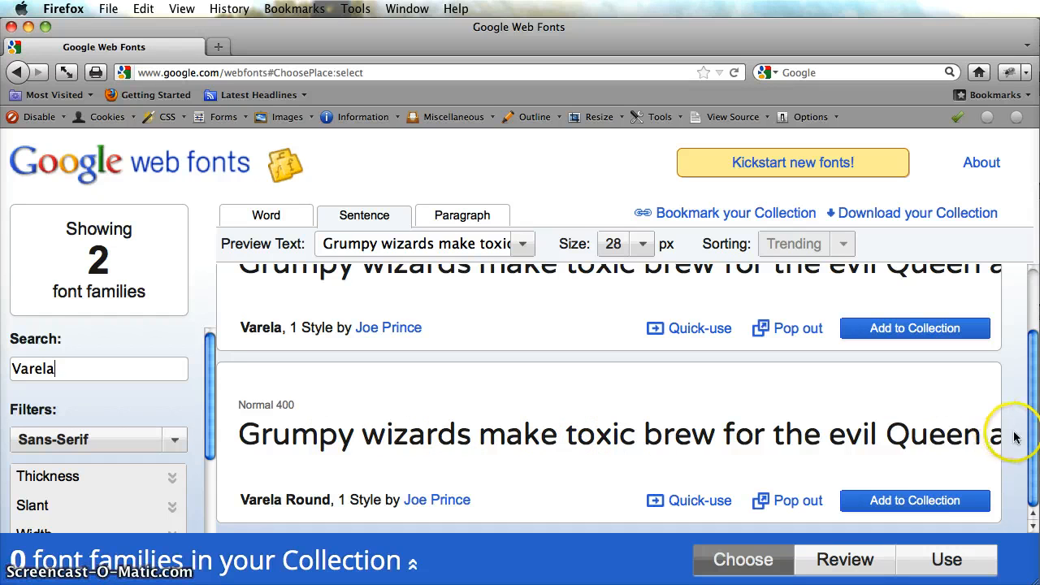
# Add Varela Round to the font collection and check the collection's download options.
pyautogui.click(893, 508)
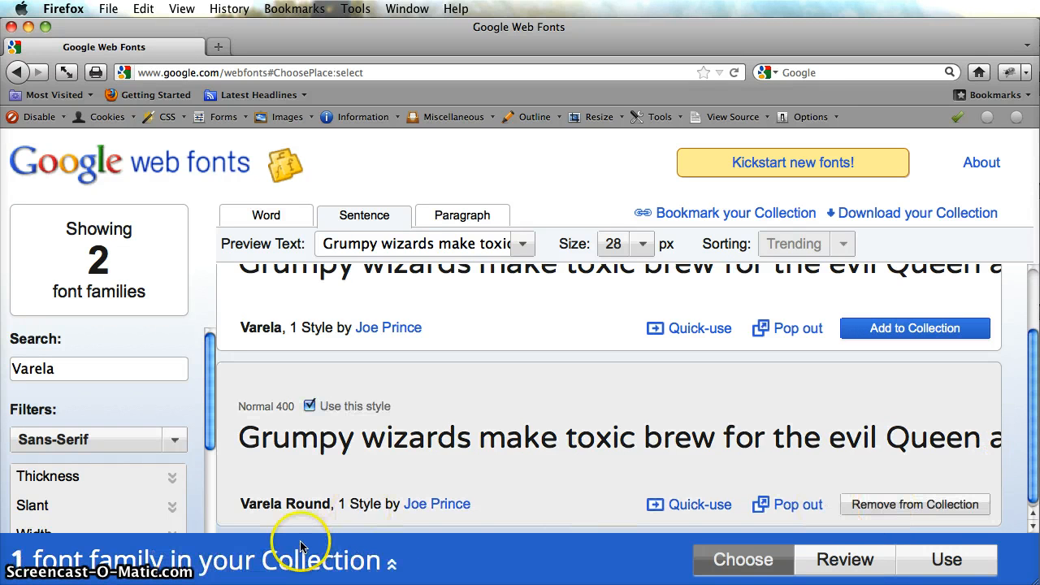
pyautogui.click(390, 560)
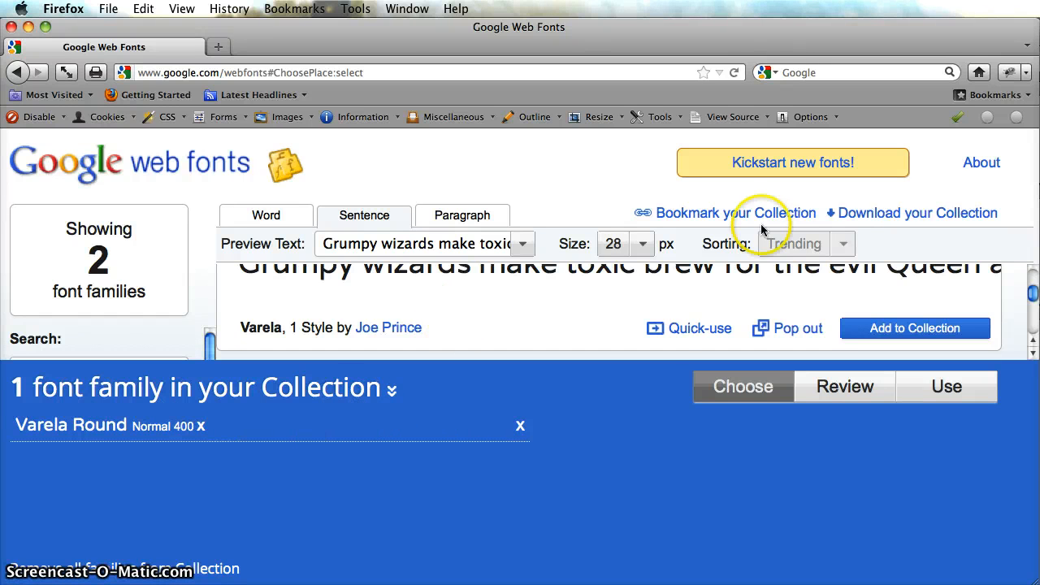
pyautogui.click(909, 217)
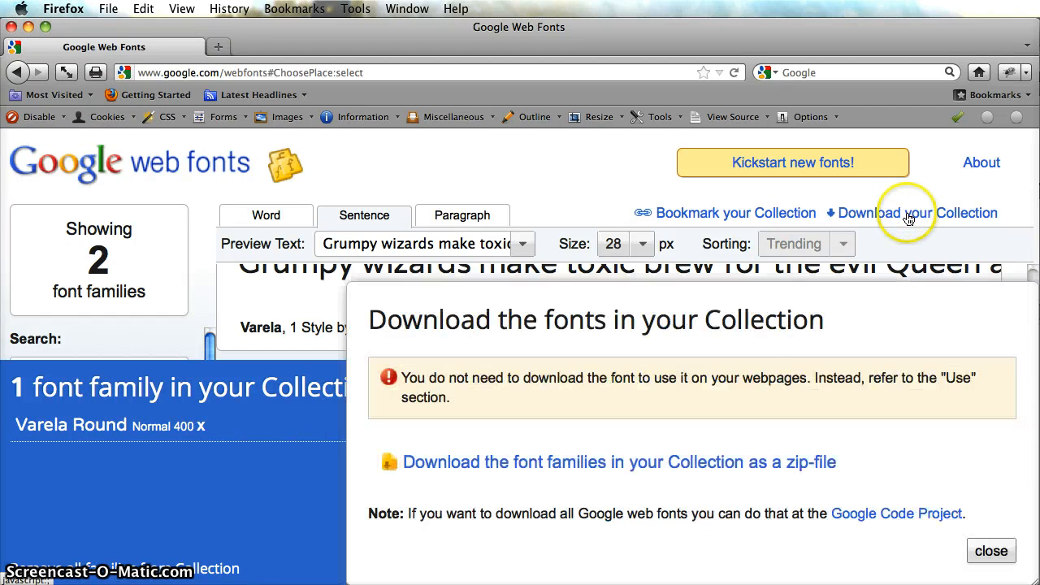
pyautogui.click(992, 551)
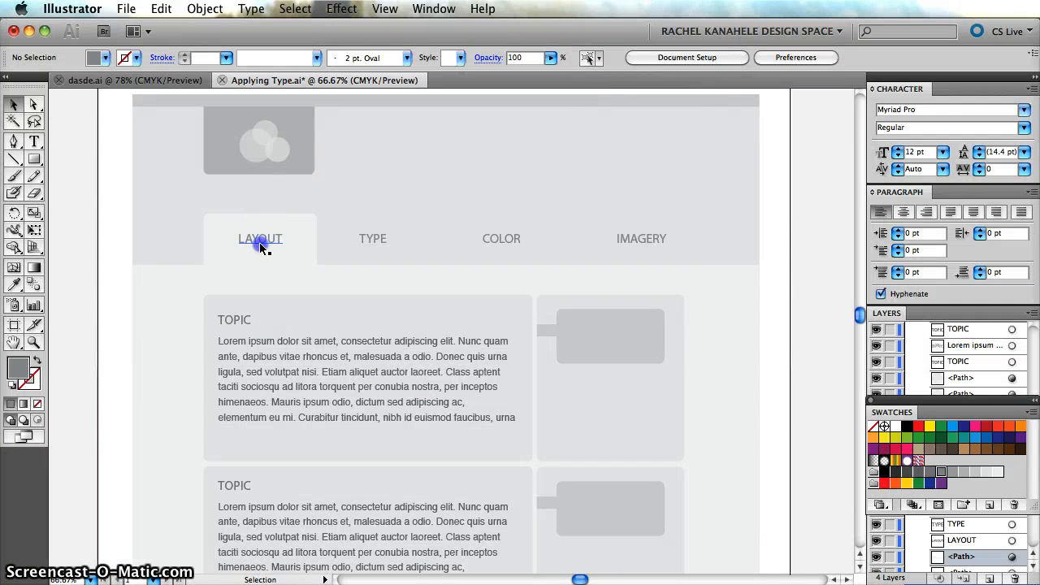
# In Illustrator, set the font of the LAYOUT, TYPE, COLOR and IMAGERY navigation labels to Varela Round.
pyautogui.click(260, 240)
pyautogui.keyDown('shift'); pyautogui.click(383, 238); pyautogui.keyUp('shift')
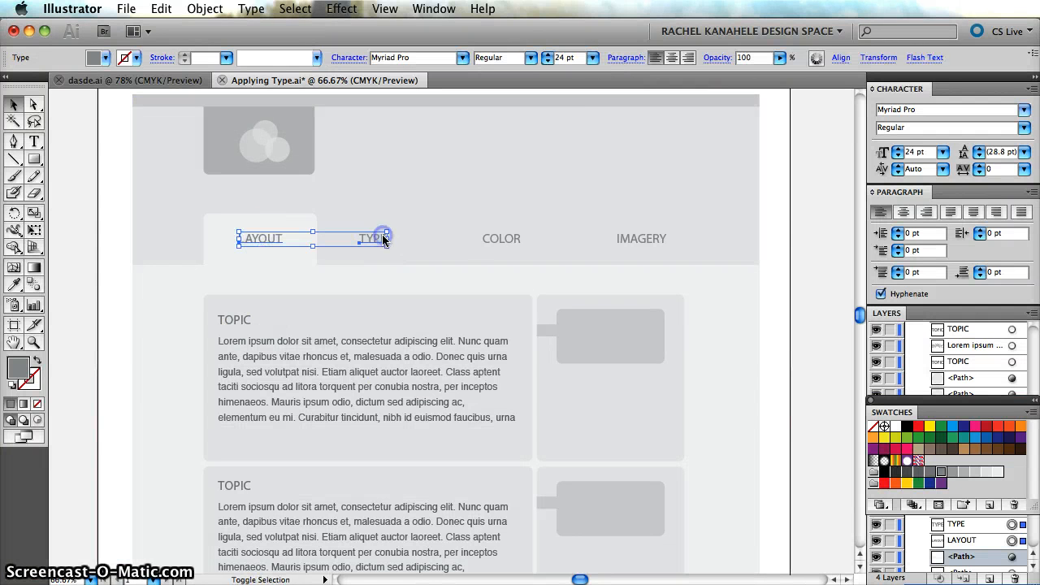
pyautogui.keyDown('shift'); pyautogui.click(497, 237); pyautogui.keyUp('shift')
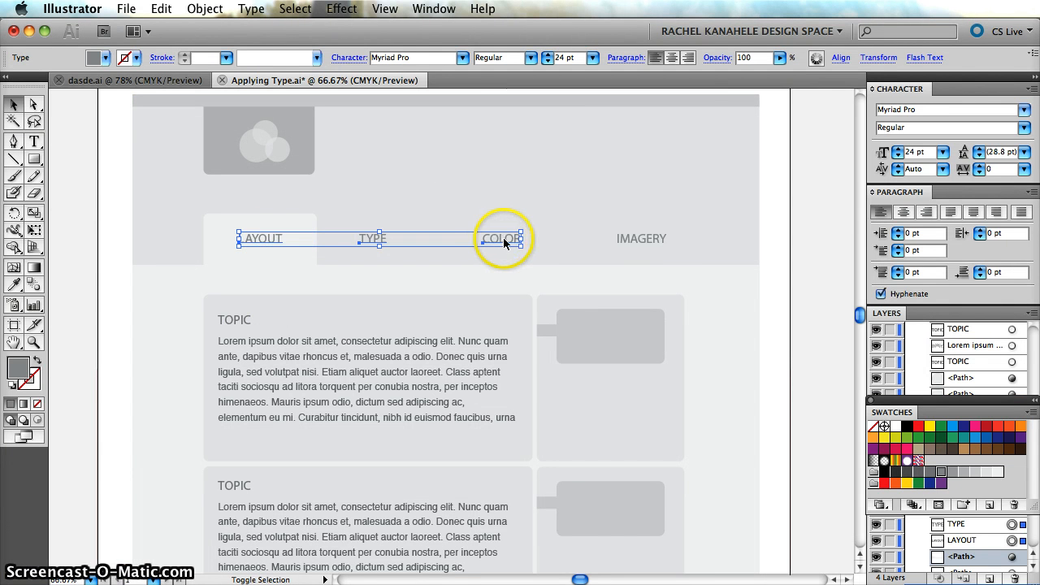
pyautogui.keyDown('shift'); pyautogui.click(641, 238); pyautogui.keyUp('shift')
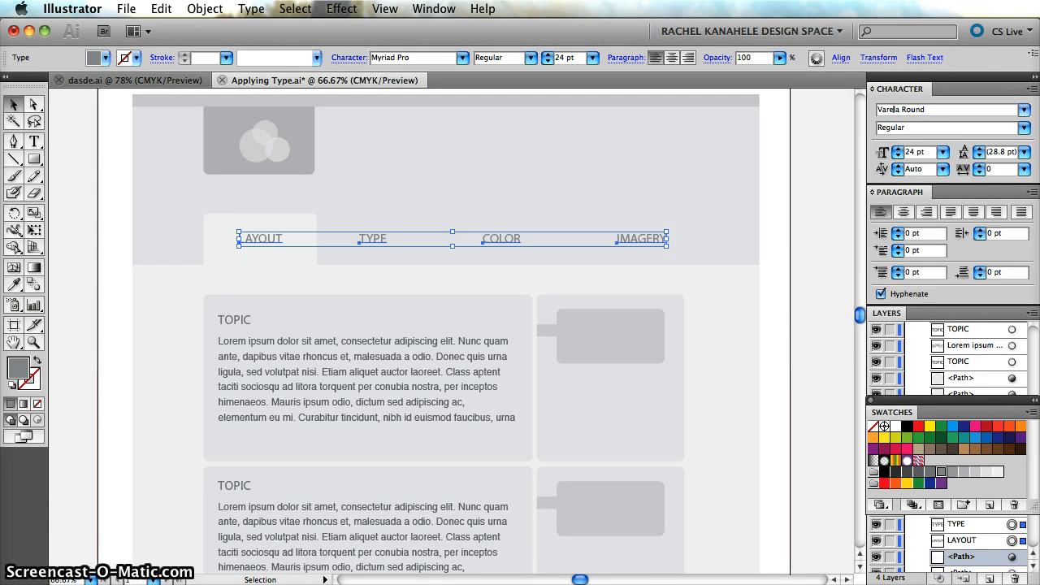
pyautogui.press('Return')
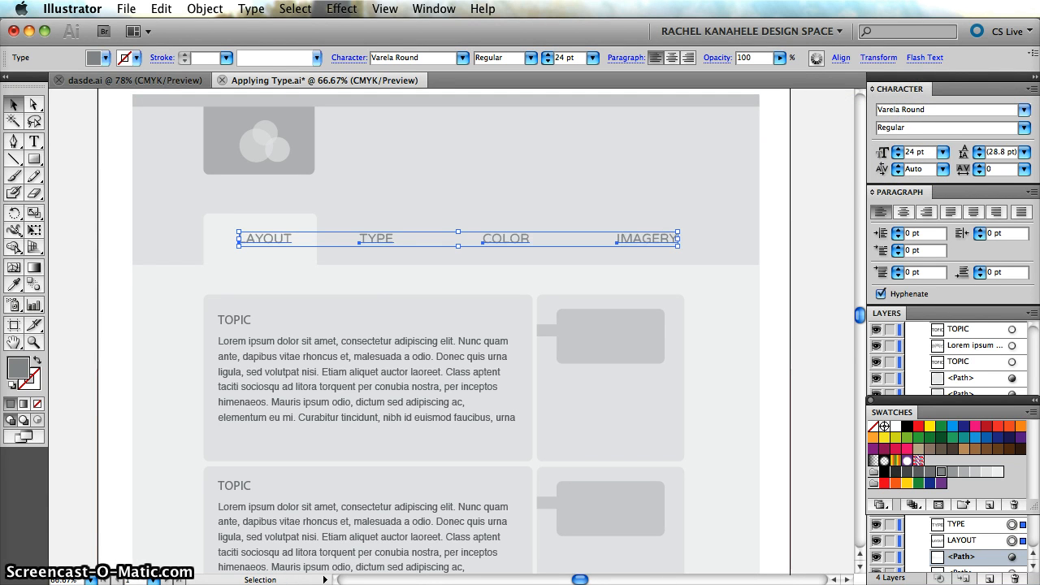
pyautogui.click(73, 263)
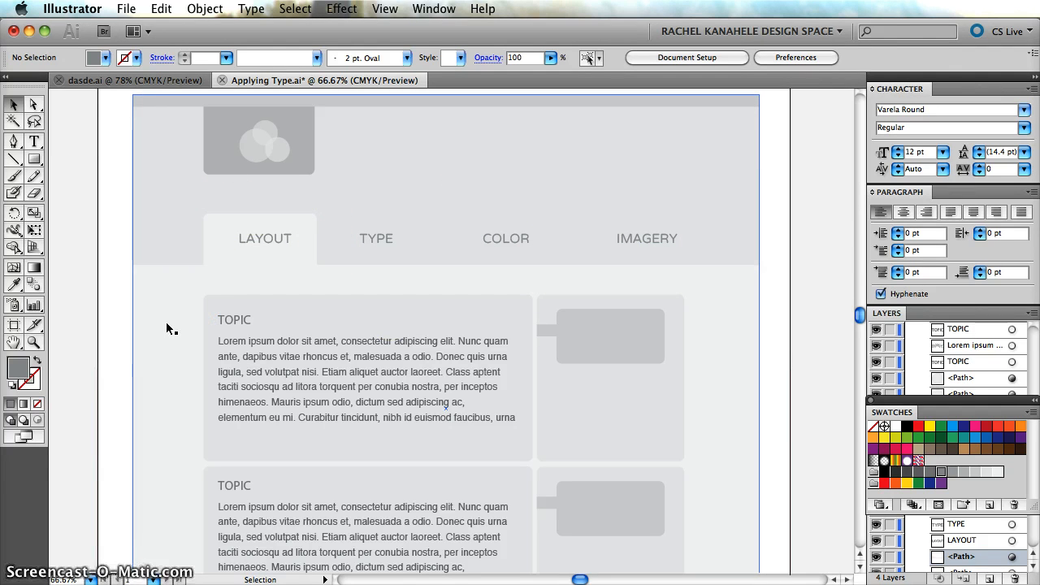
# Set the font size of all four navigation labels to 26 pt and deselect them.
pyautogui.click(251, 236)
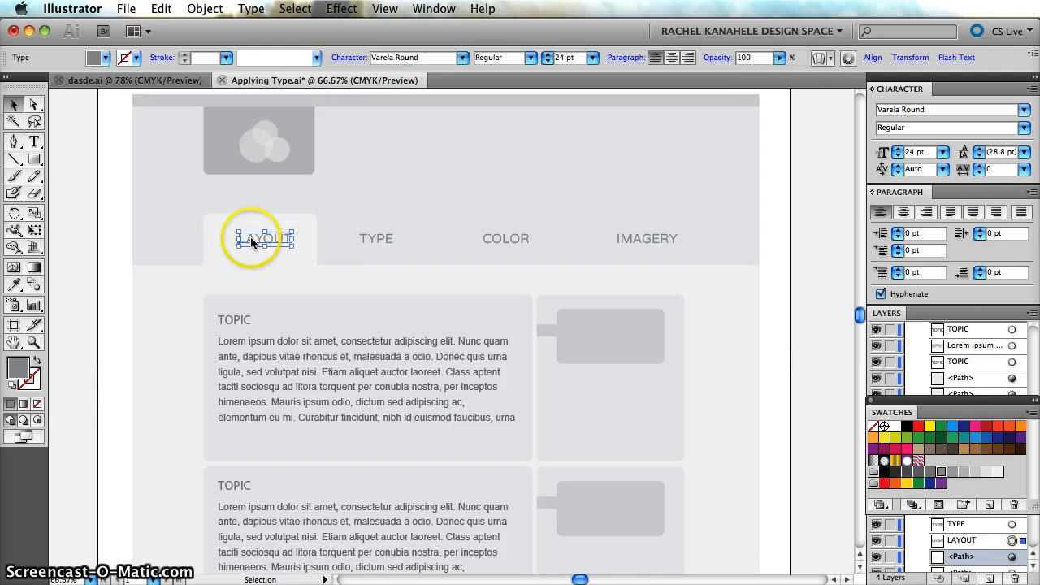
pyautogui.keyDown('shift'); pyautogui.click(378, 240); pyautogui.keyUp('shift')
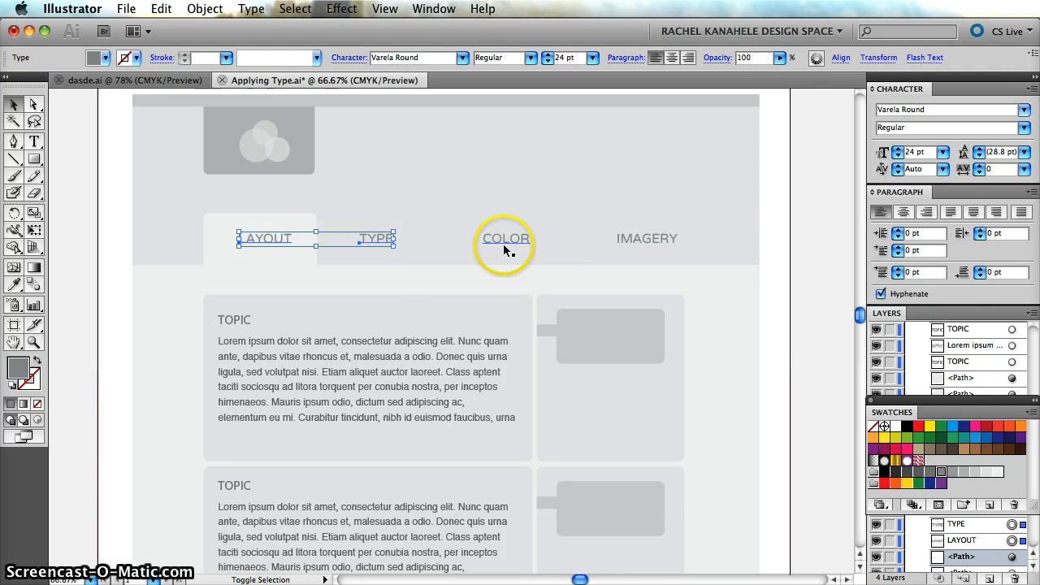
pyautogui.keyDown('shift'); pyautogui.click(504, 243); pyautogui.keyUp('shift')
pyautogui.keyDown('shift'); pyautogui.click(642, 241); pyautogui.keyUp('shift')
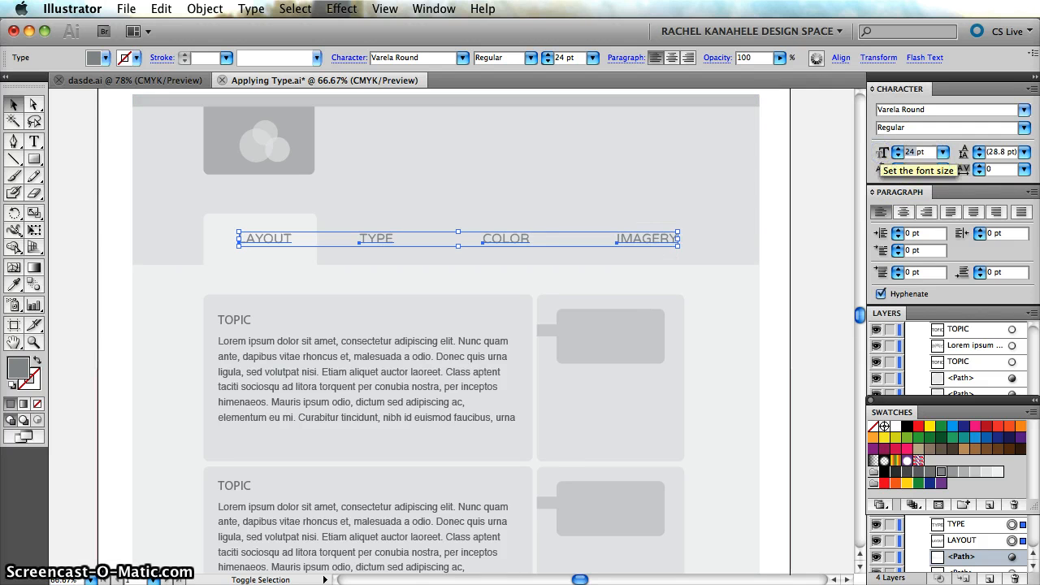
pyautogui.press('Return')
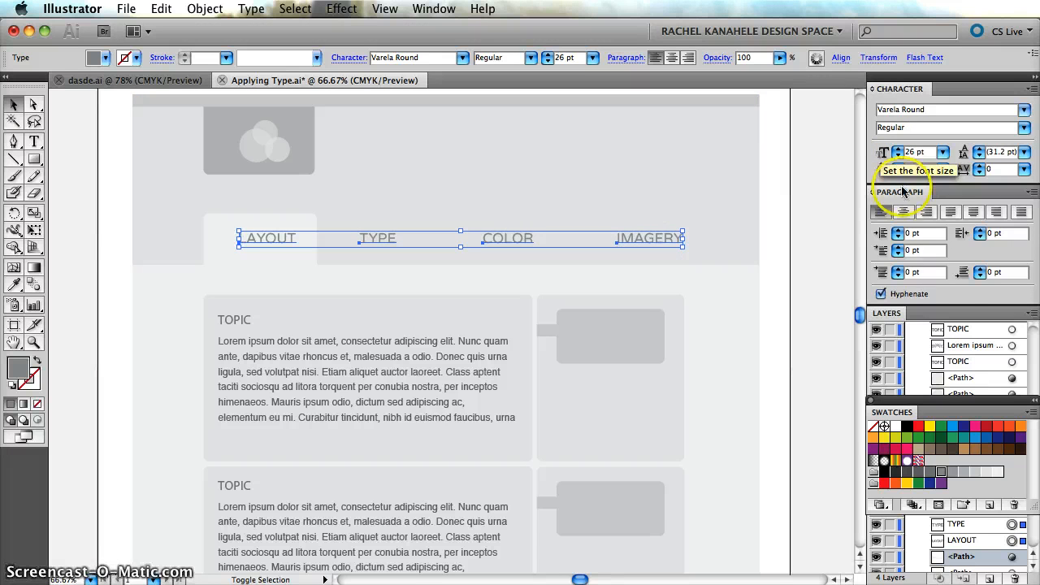
pyautogui.click(819, 294)
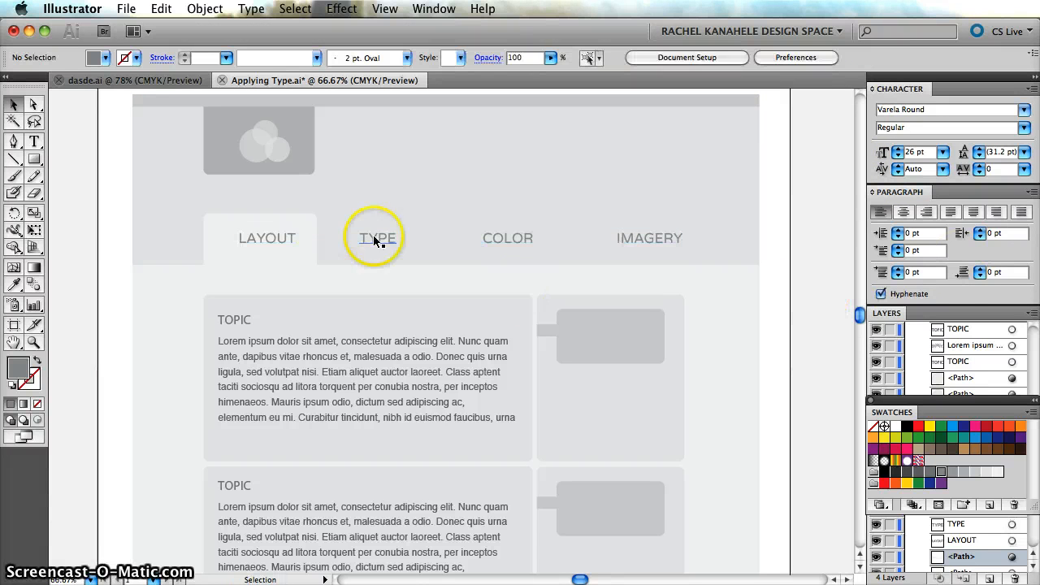
# Nudge the LAYOUT label slightly to the left so it is centred in its light tab.
pyautogui.click(274, 241)
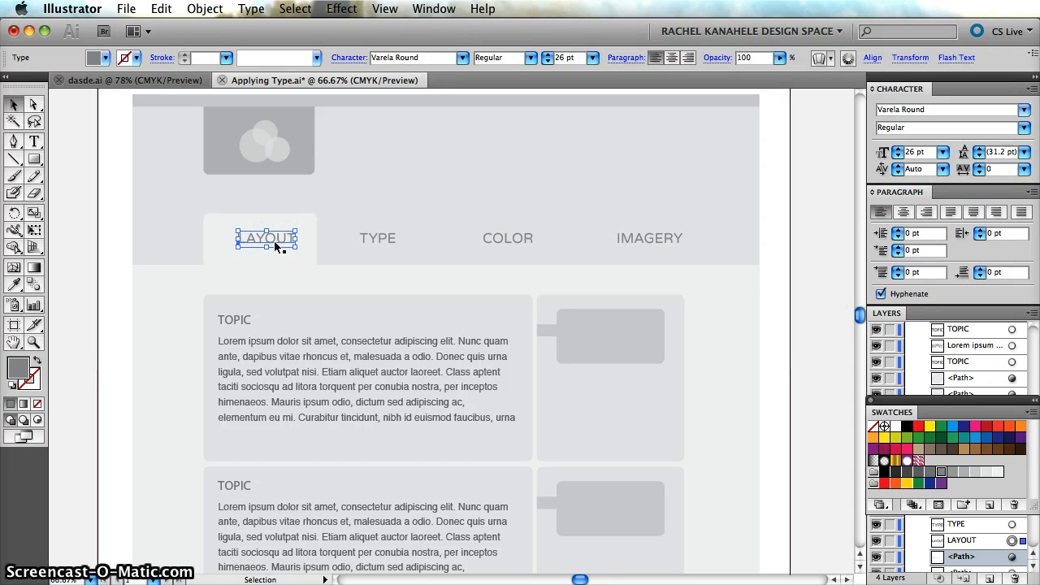
pyautogui.press('Left')
pyautogui.press('Left')
pyautogui.press('Left')
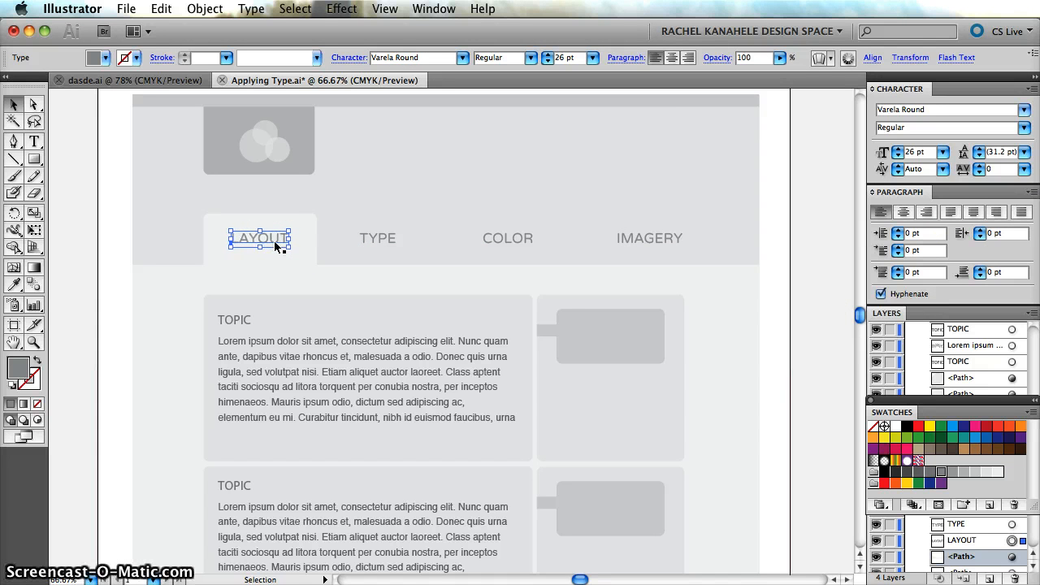
pyautogui.click(776, 274)
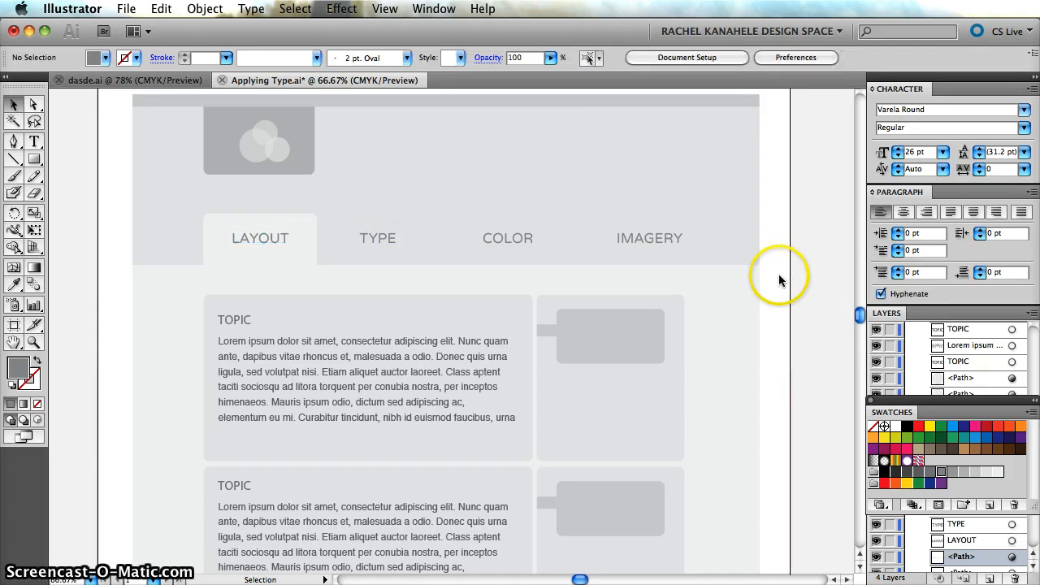
# Shift the COLOR and IMAGERY labels together slightly to the left, towards the TYPE label.
pyautogui.click(377, 237)
pyautogui.click(505, 237)
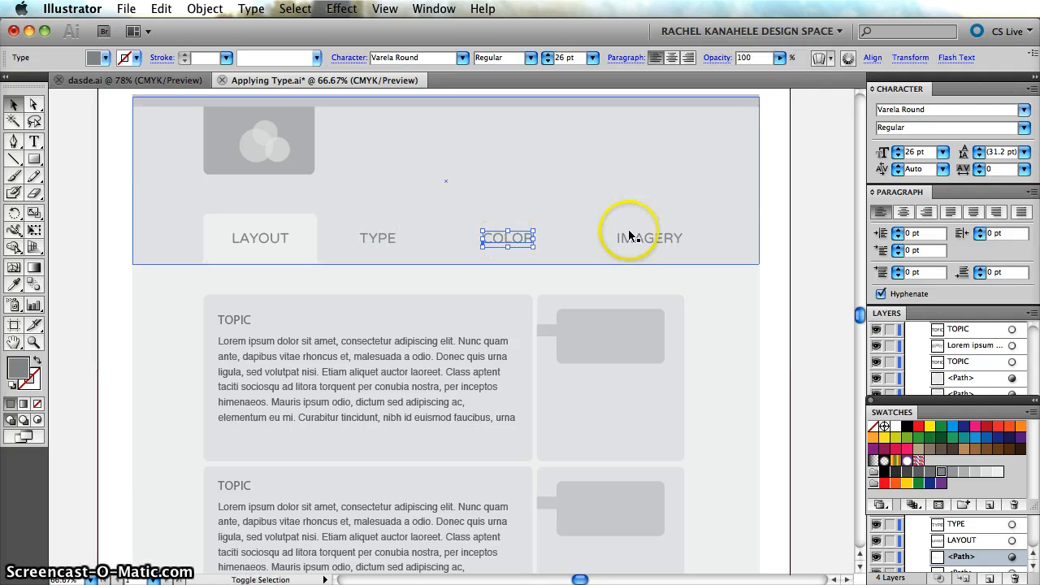
pyautogui.keyDown('shift'); pyautogui.click(652, 237); pyautogui.keyUp('shift')
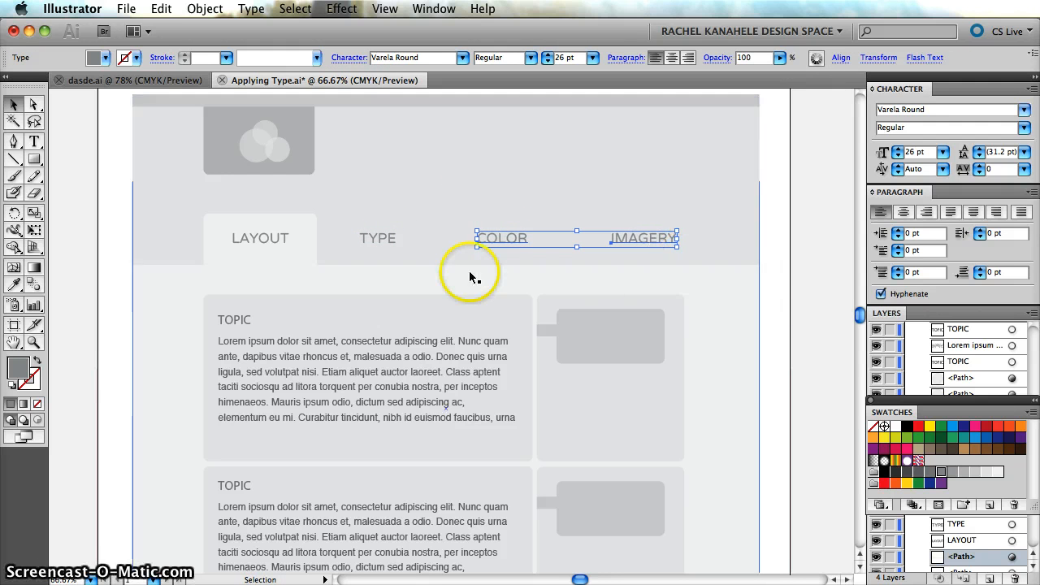
pyautogui.click(811, 317)
# Nudge the COLOR label alone slightly to the right to even out the gaps beside it.
pyautogui.click(511, 240)
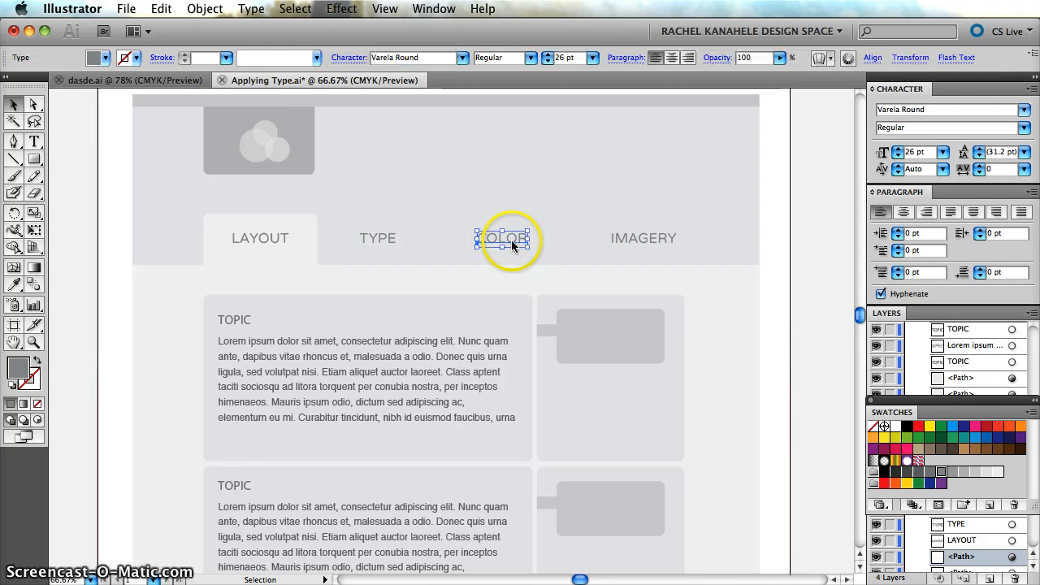
pyautogui.press('Right')
pyautogui.press('Right')
pyautogui.press('Right')
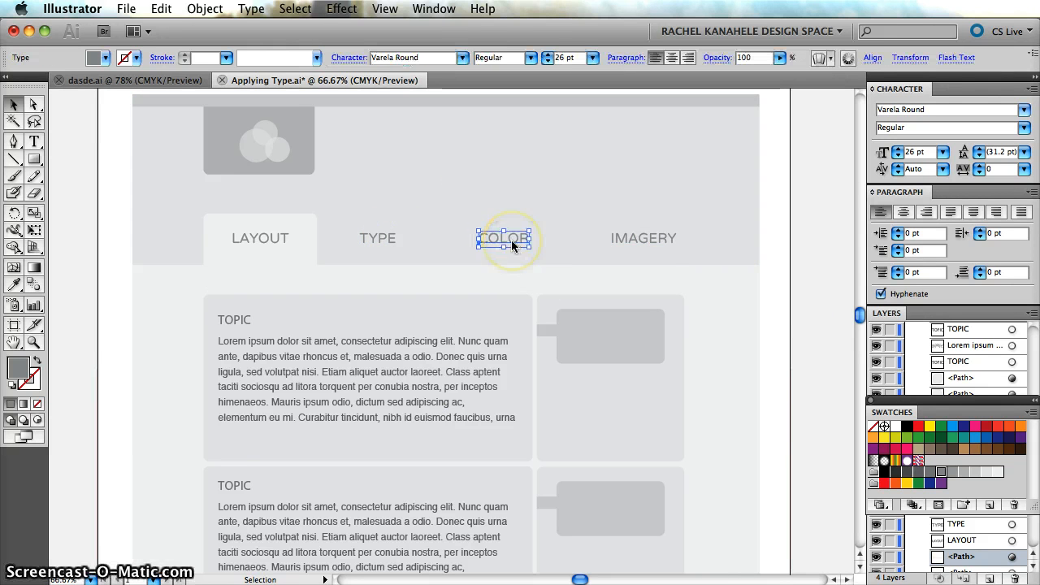
pyautogui.click(834, 307)
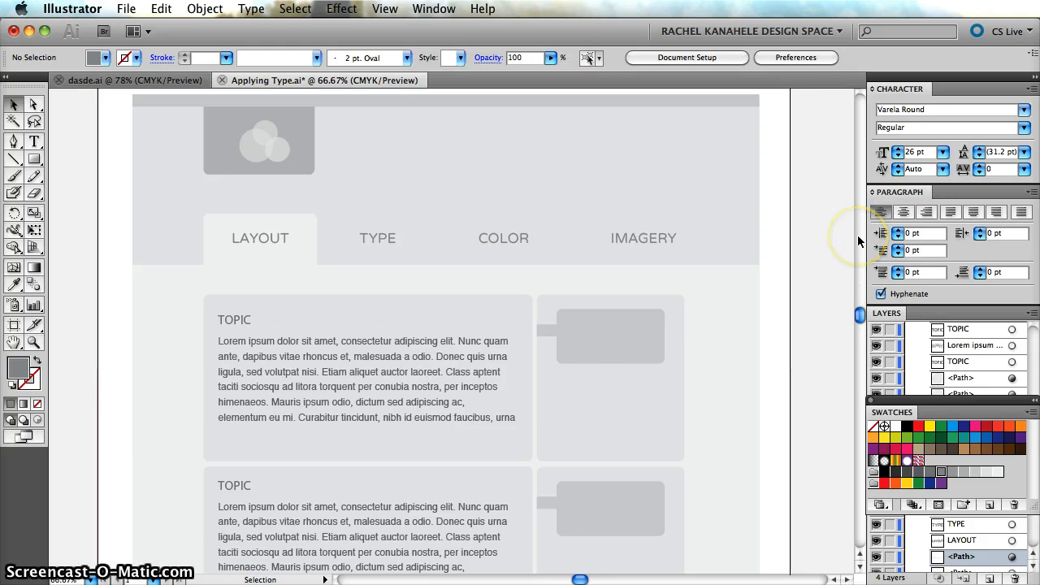
# Inspect the spacing of the four navigation labels and the first TOPIC text block at 100% zoom.
pyautogui.press('super+equal')
pyautogui.scroll(3, 858, 237)
pyautogui.hscroll(-2, 858, 238)
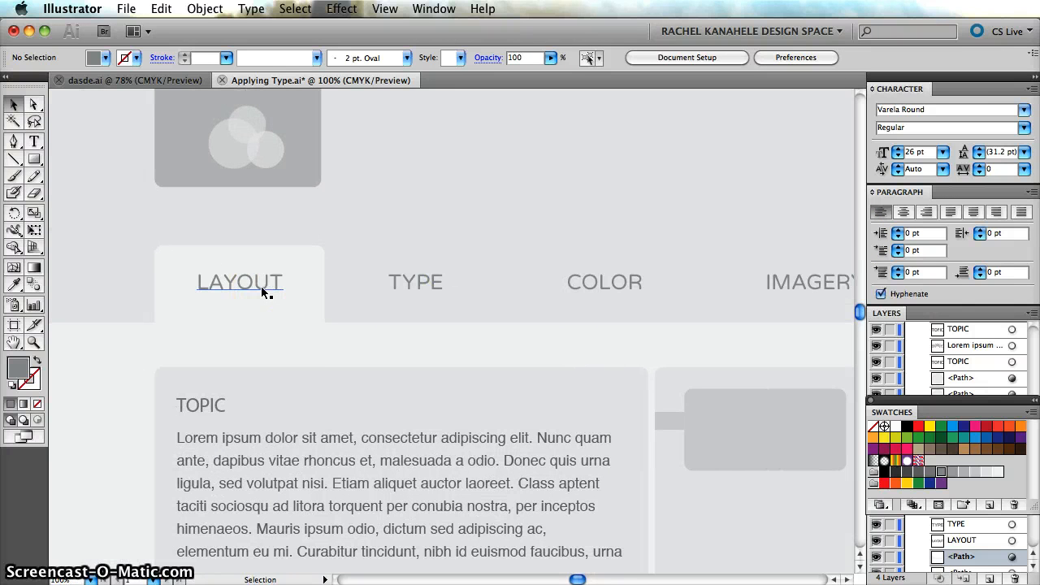
pyautogui.click(212, 282)
pyautogui.click(165, 323)
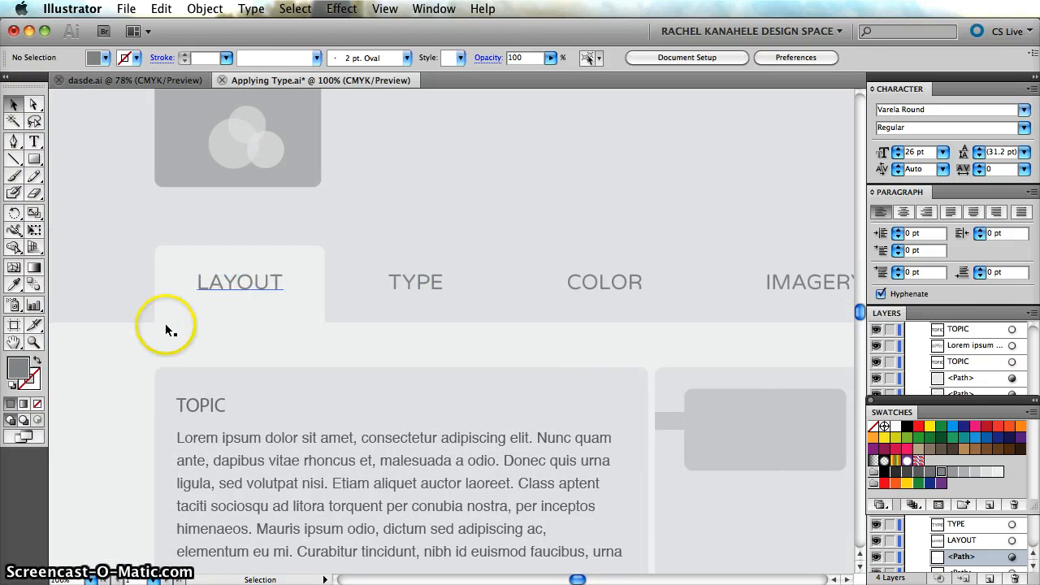
pyautogui.click(126, 403)
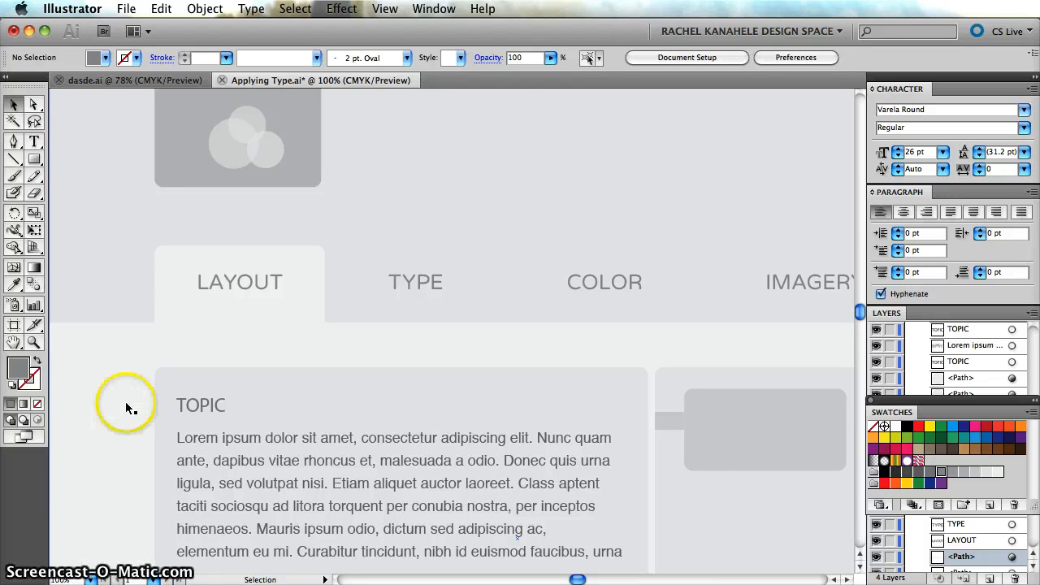
pyautogui.hscroll(5, 126, 404)
pyautogui.click(360, 284)
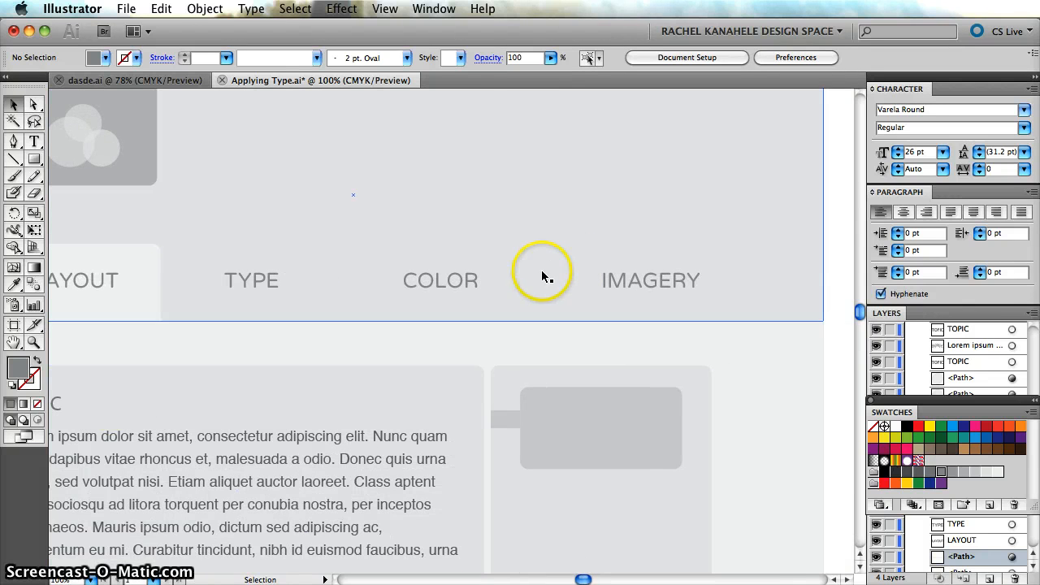
pyautogui.click(813, 323)
pyautogui.hscroll(-8, 837, 370)
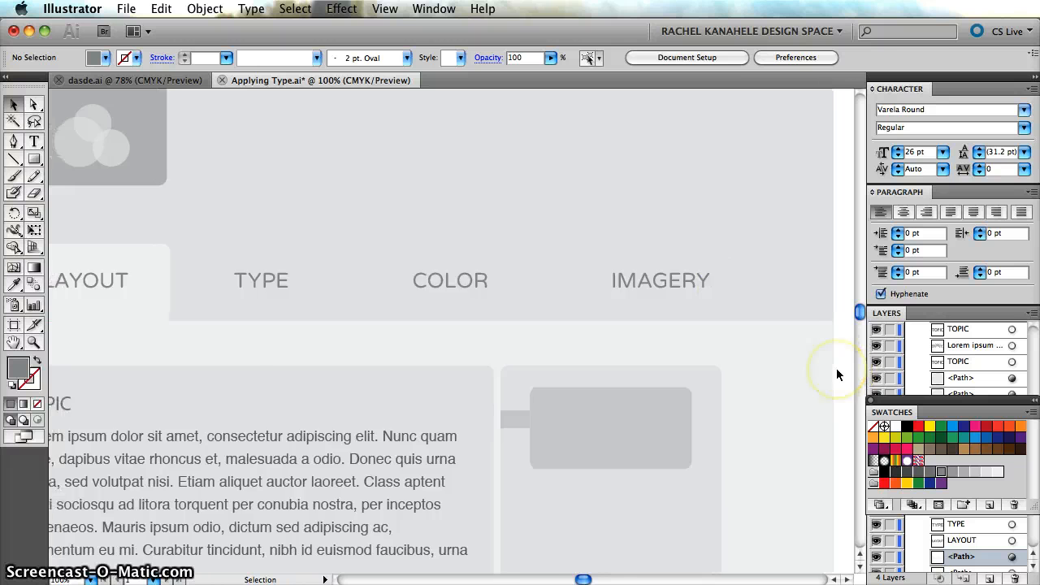
pyautogui.scroll(2, 837, 375)
pyautogui.scroll(-2, 838, 373)
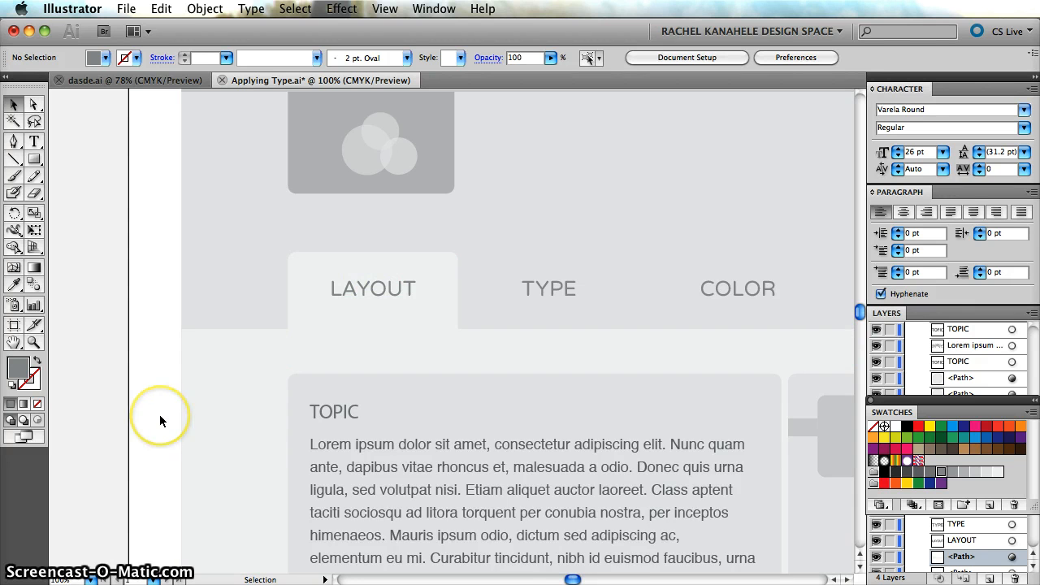
pyautogui.hscroll(7, 160, 421)
pyautogui.scroll(-1, 160, 421)
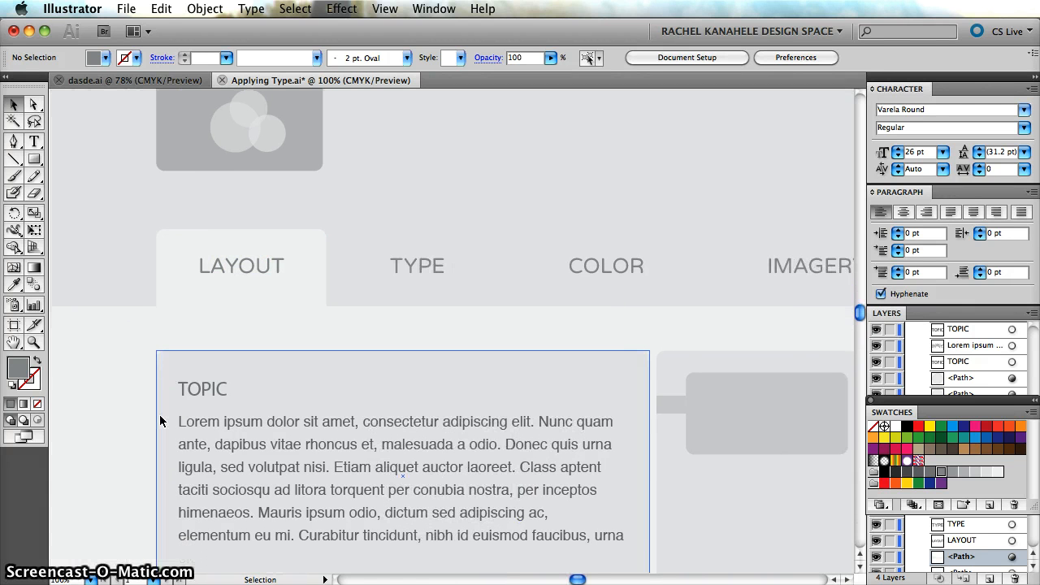
pyautogui.hscroll(-2, 160, 421)
pyautogui.scroll(-4, 160, 421)
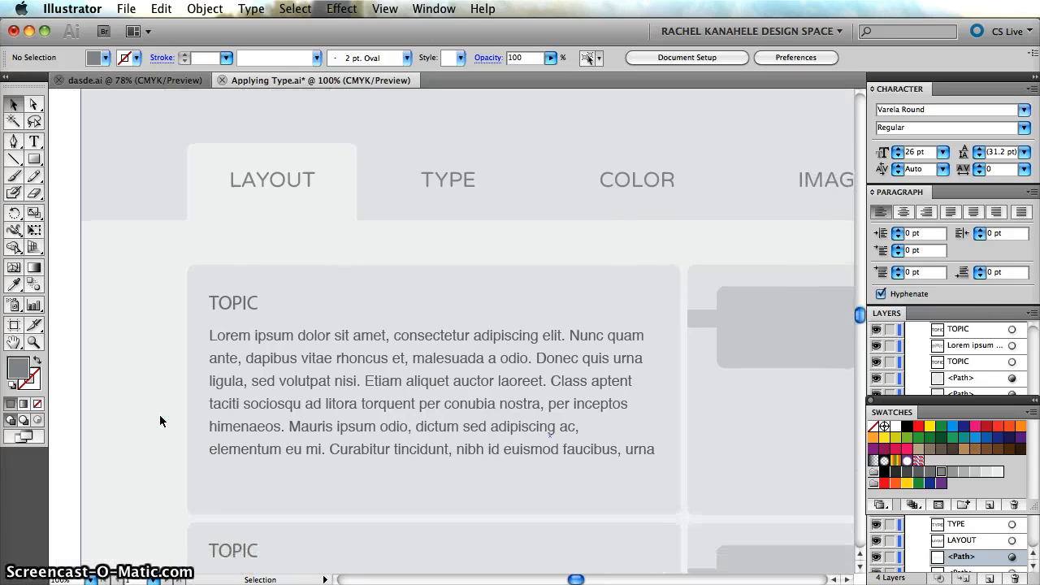
# Change the font of both TOPIC headings to Varela Round.
pyautogui.scroll(-5, 160, 421)
pyautogui.hscroll(1, 160, 421)
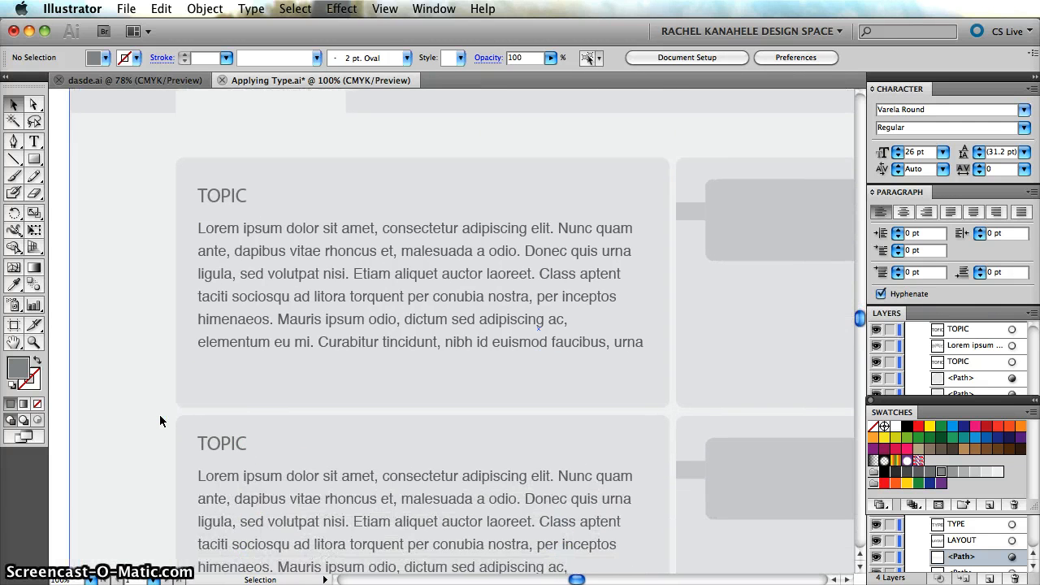
pyautogui.hscroll(1, 160, 421)
pyautogui.scroll(-3, 161, 421)
pyautogui.click(228, 192)
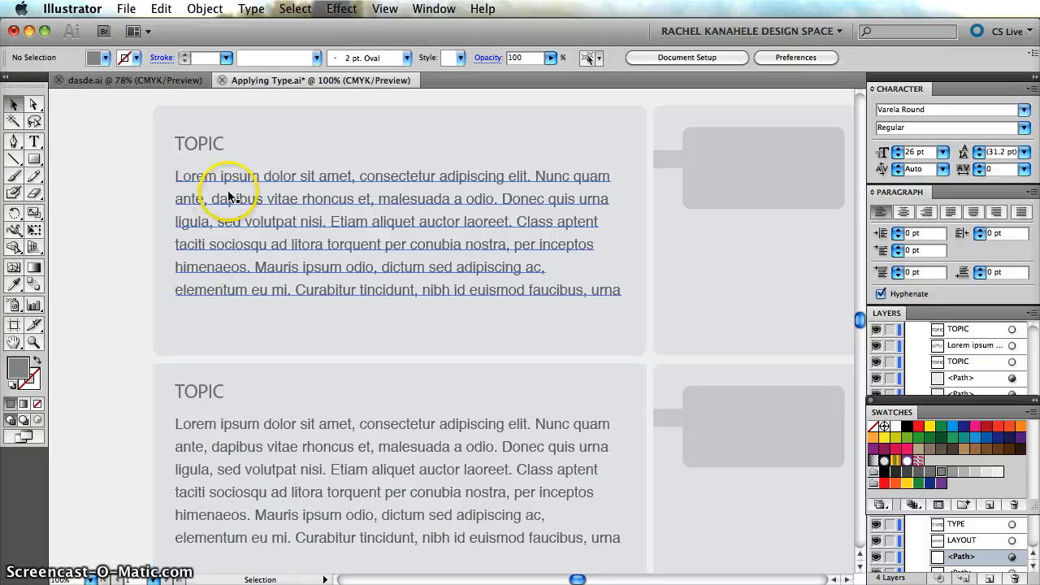
pyautogui.click(195, 149)
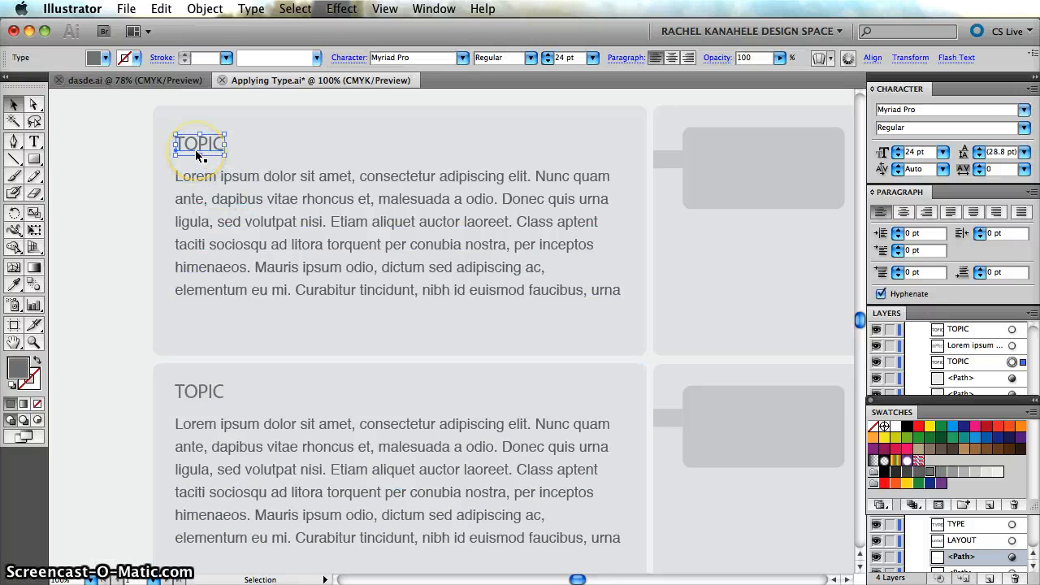
pyautogui.keyDown('shift'); pyautogui.click(215, 395); pyautogui.keyUp('shift')
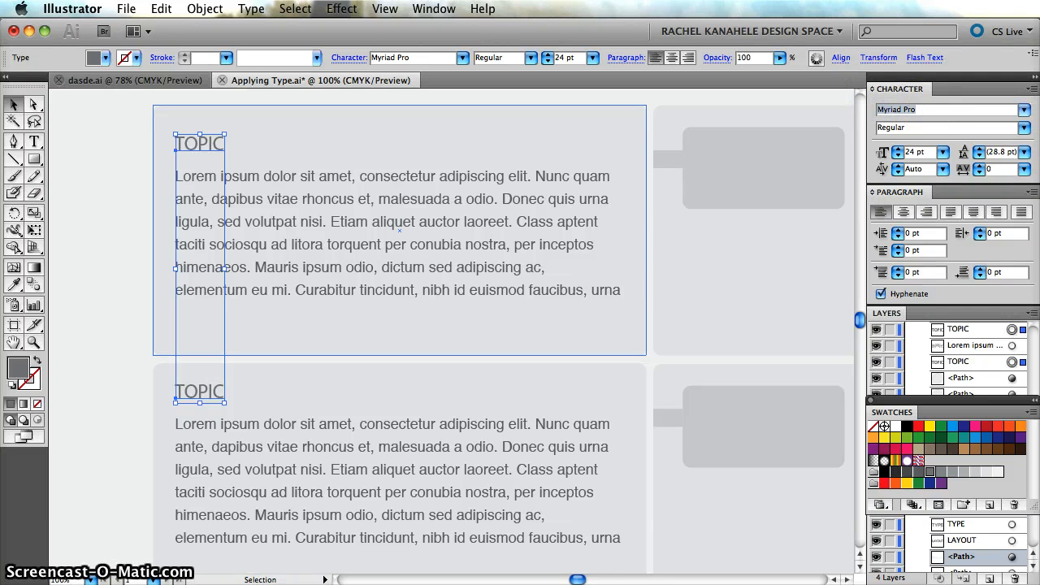
pyautogui.press('Return')
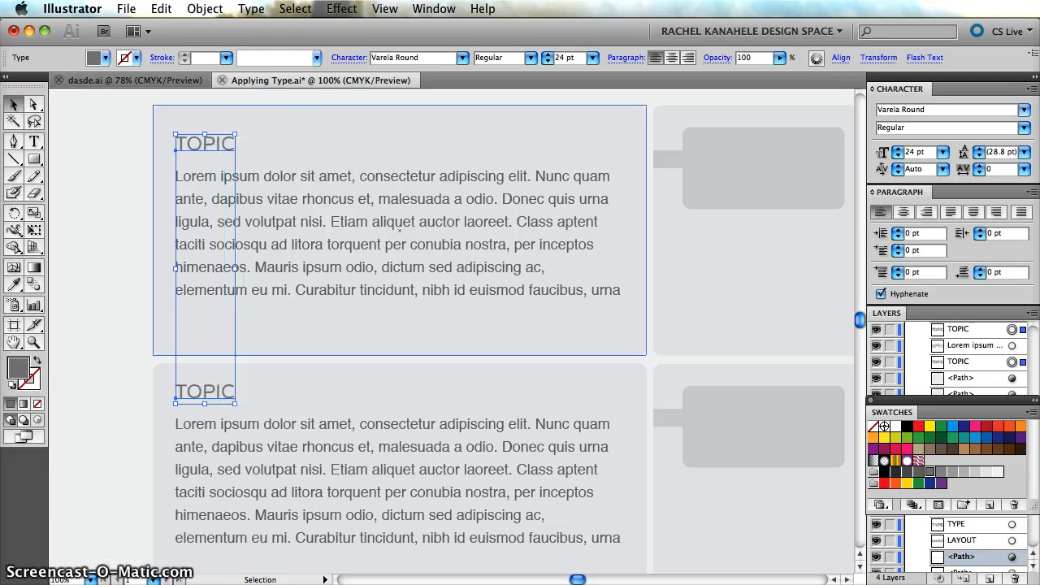
pyautogui.scroll(4, 71, 264)
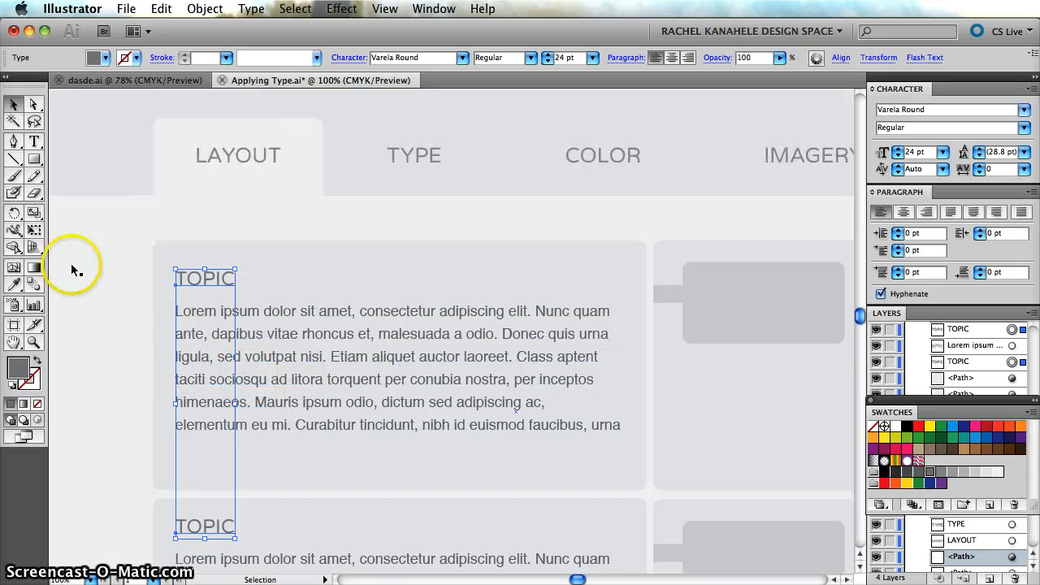
pyautogui.click(132, 220)
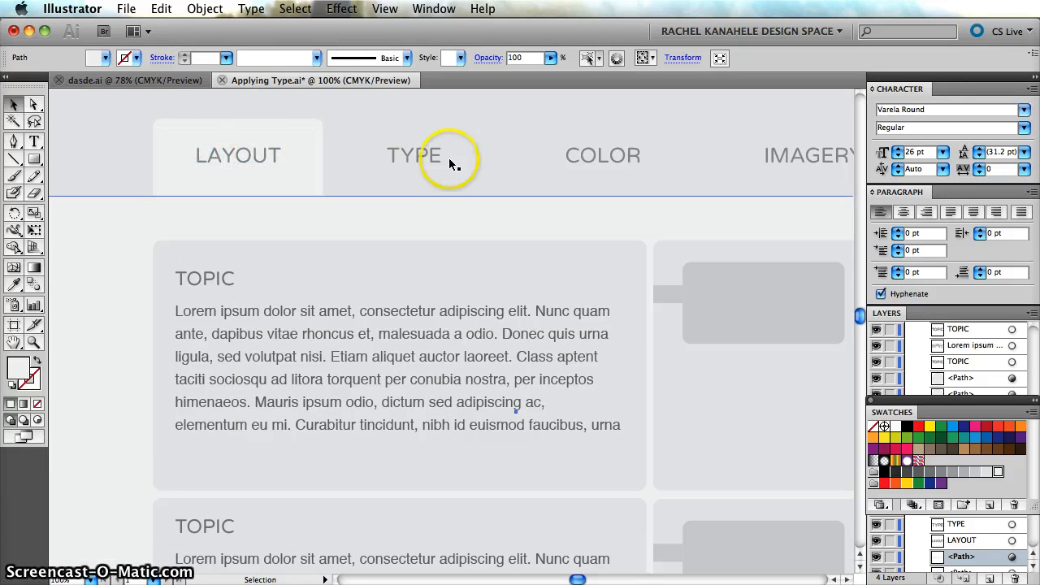
# Set both TOPIC headings to a font size of 21 pt and a tracking of 100.
pyautogui.click(205, 279)
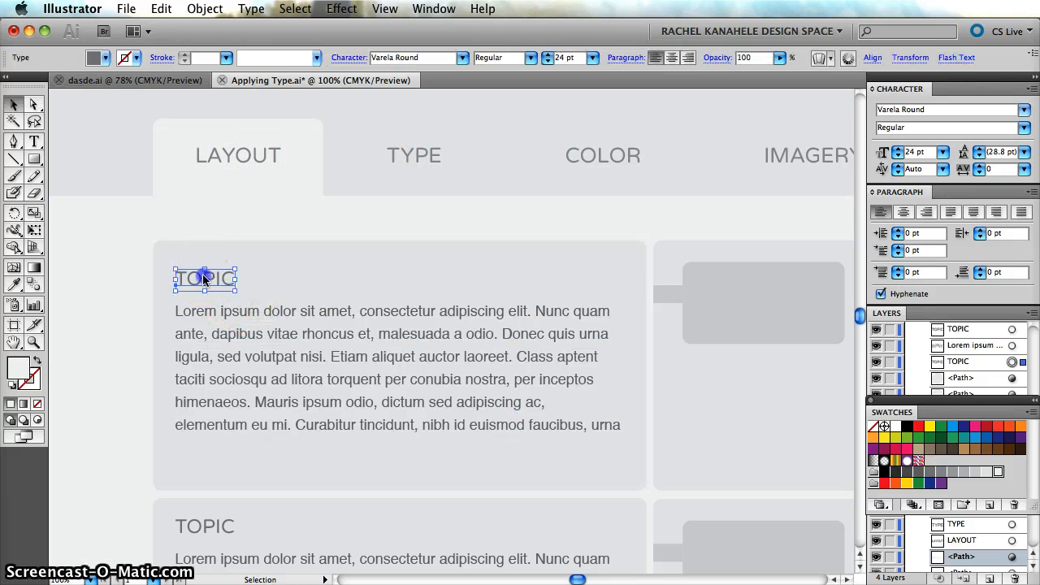
pyautogui.keyDown('shift'); pyautogui.click(210, 525); pyautogui.keyUp('shift')
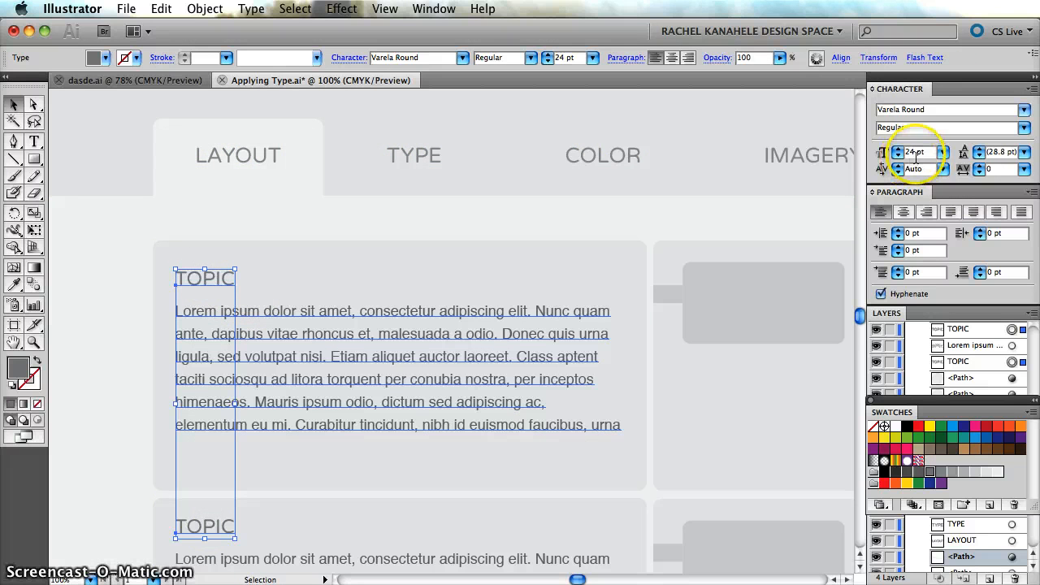
pyautogui.click(916, 153)
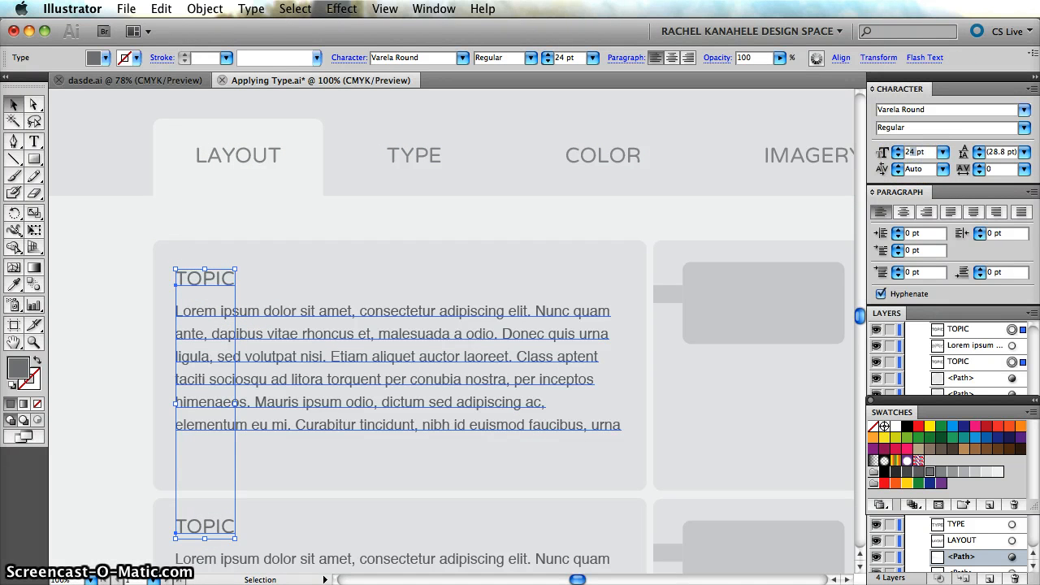
pyautogui.write('21')
pyautogui.press('Return')
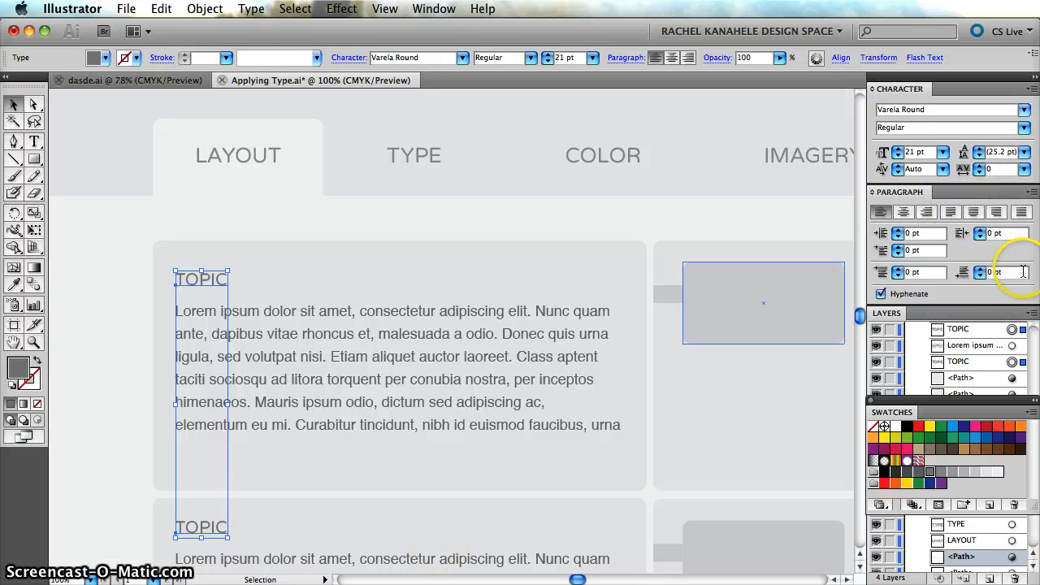
pyautogui.click(996, 168)
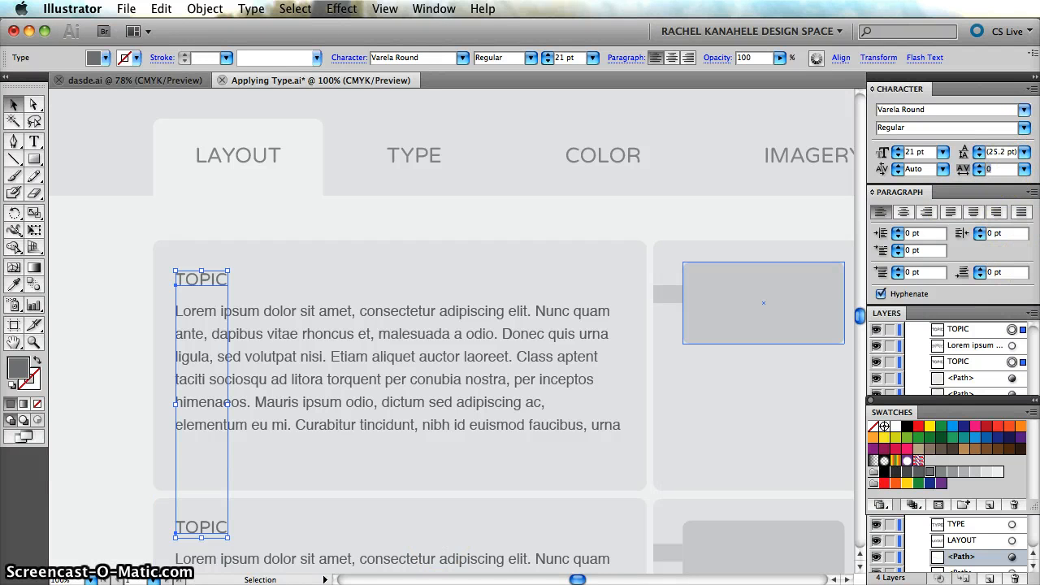
pyautogui.write('100')
pyautogui.press('Return')
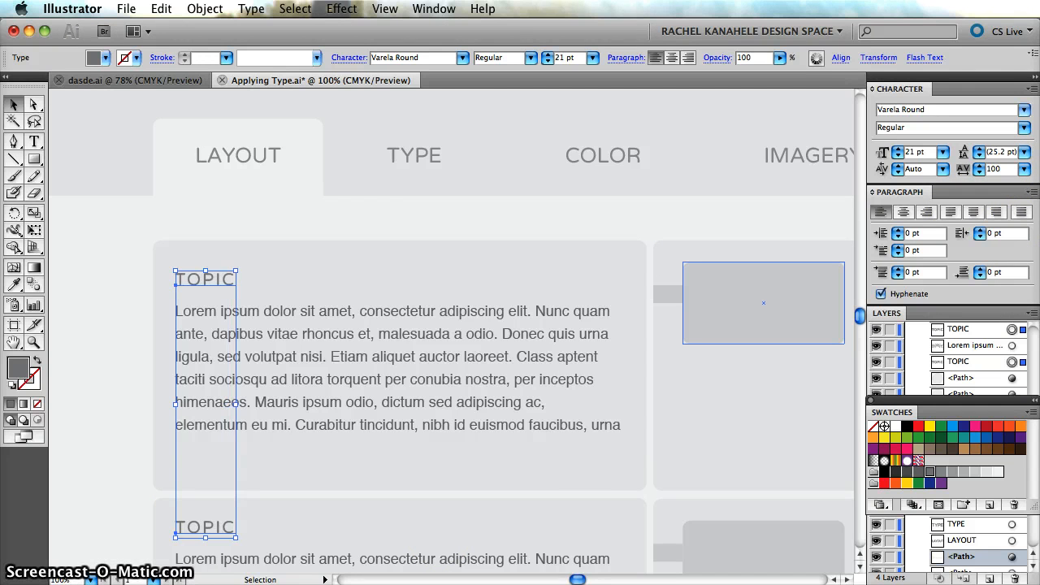
pyautogui.click(70, 298)
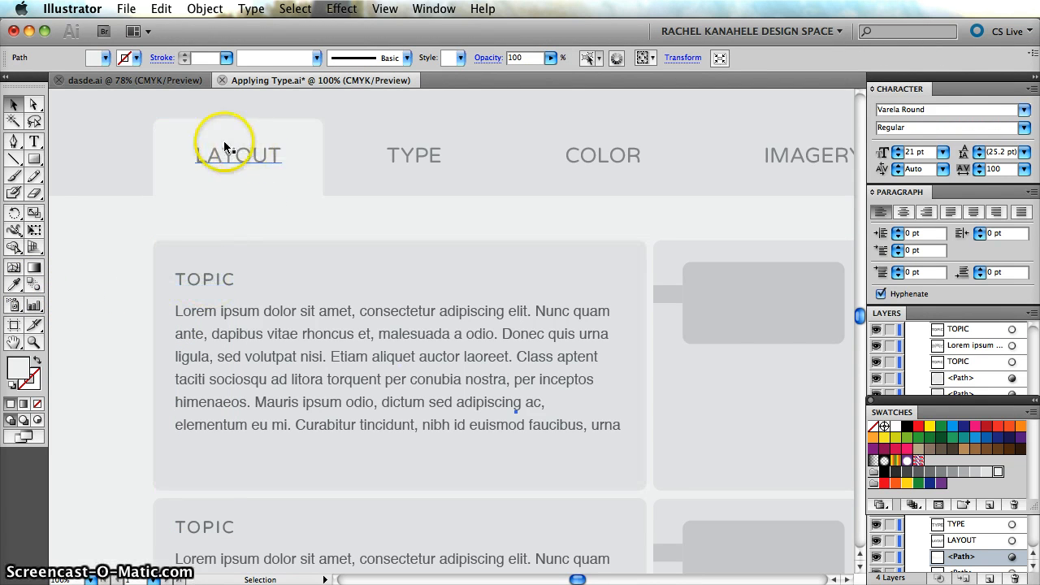
# Move the first TOPIC heading slightly up to widen the gap above its paragraph.
pyautogui.click(201, 281)
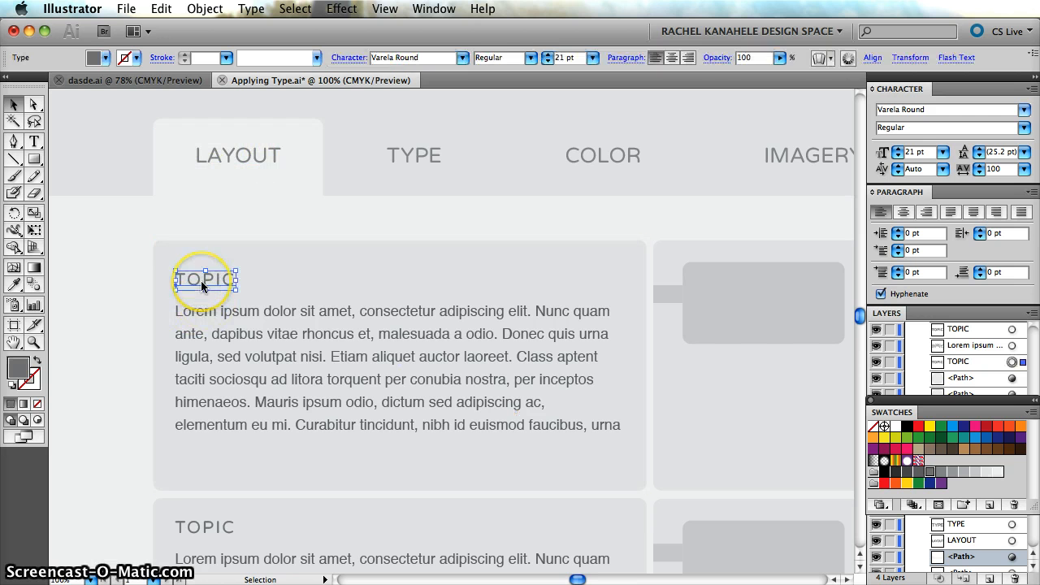
pyautogui.moveTo(201, 280); pyautogui.dragTo(201, 275)
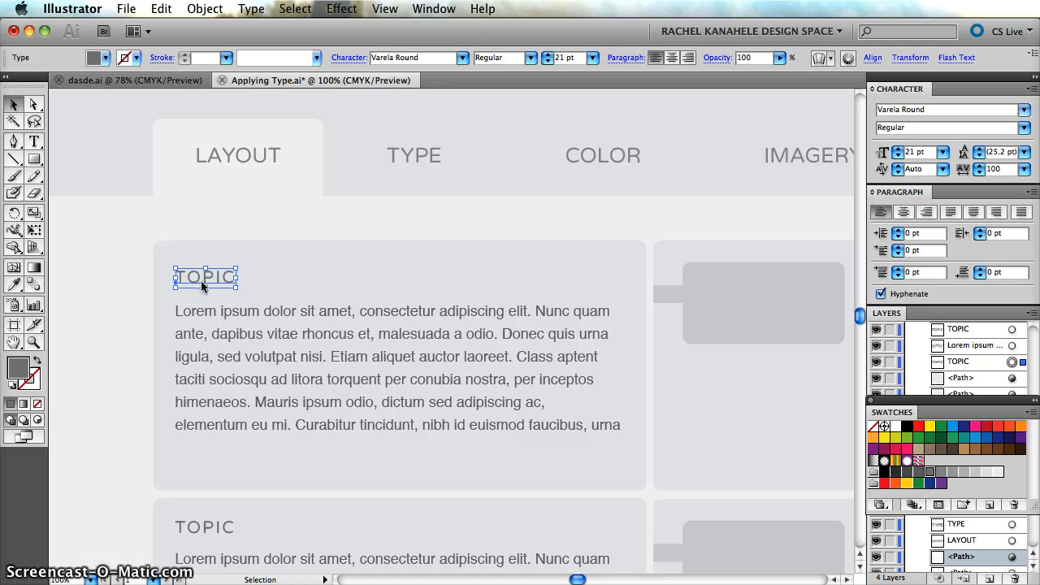
pyautogui.click(108, 329)
# Examine the typeface and spacing of the body paragraphs beneath the two TOPIC headings.
pyautogui.scroll(-3, 110, 333)
pyautogui.scroll(-2, 111, 333)
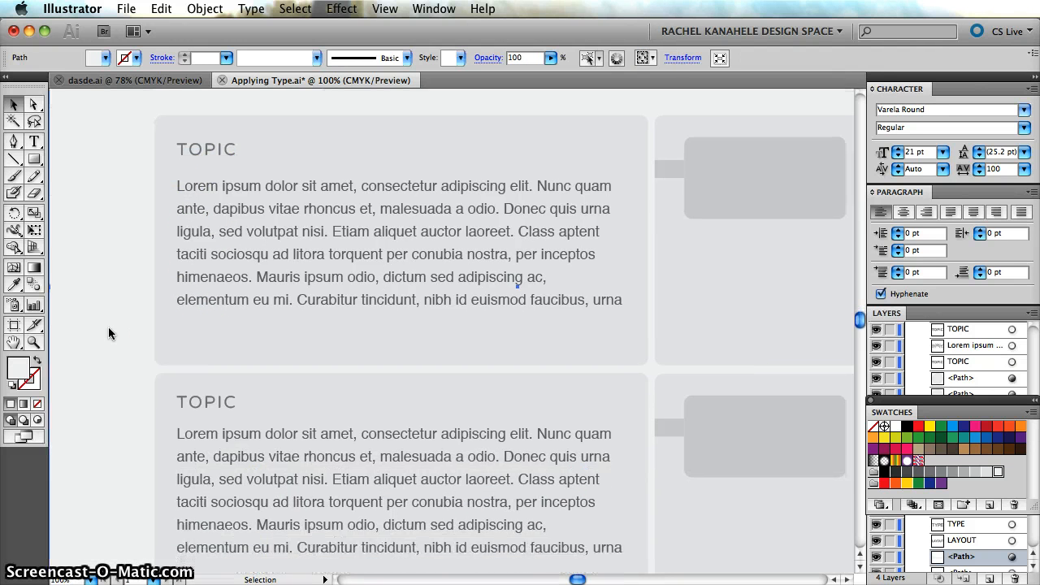
pyautogui.click(338, 178)
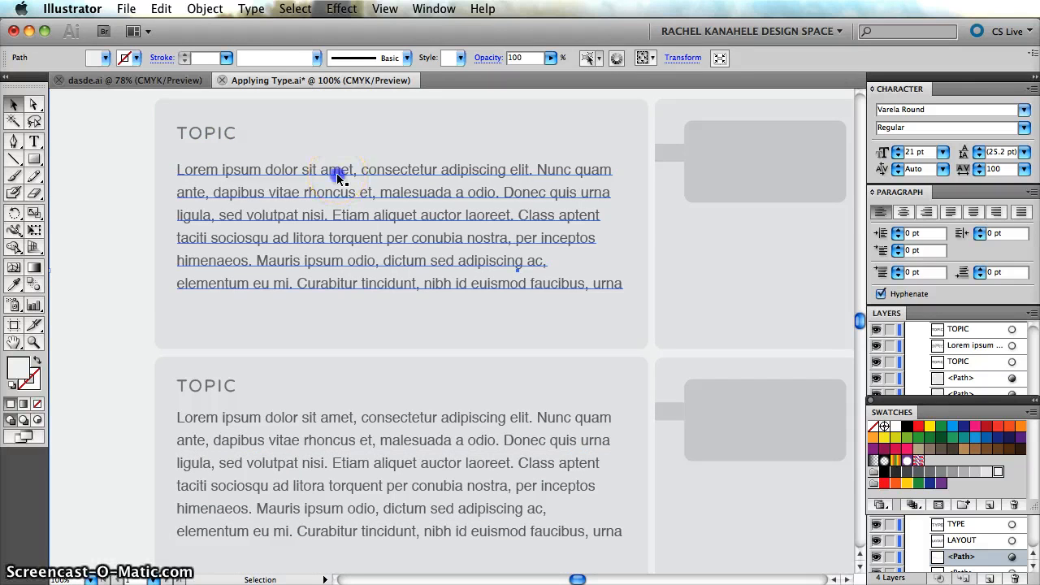
pyautogui.click(77, 351)
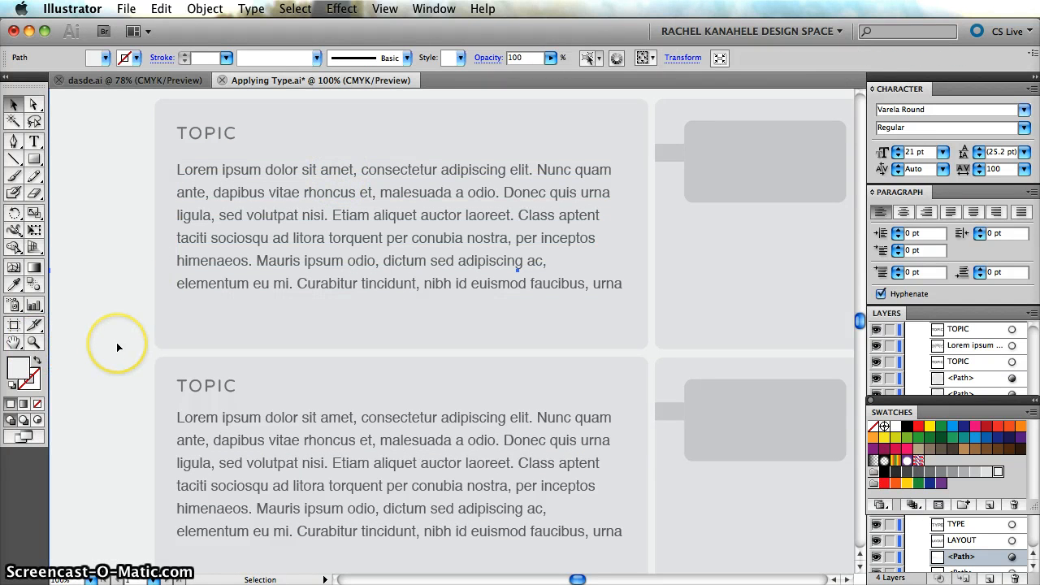
pyautogui.scroll(1, 116, 342)
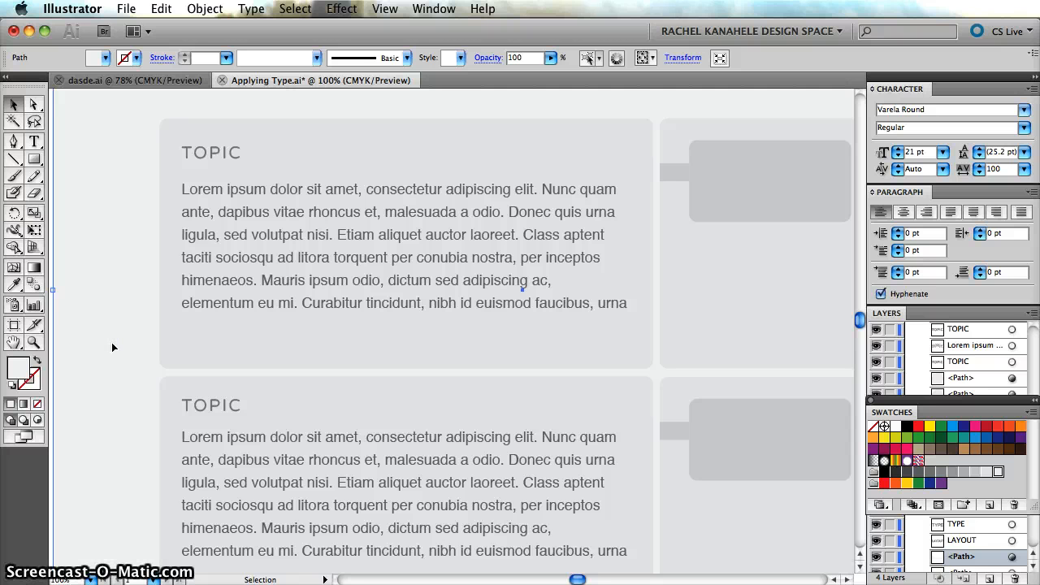
pyautogui.hscroll(-5, 112, 342)
pyautogui.click(60, 344)
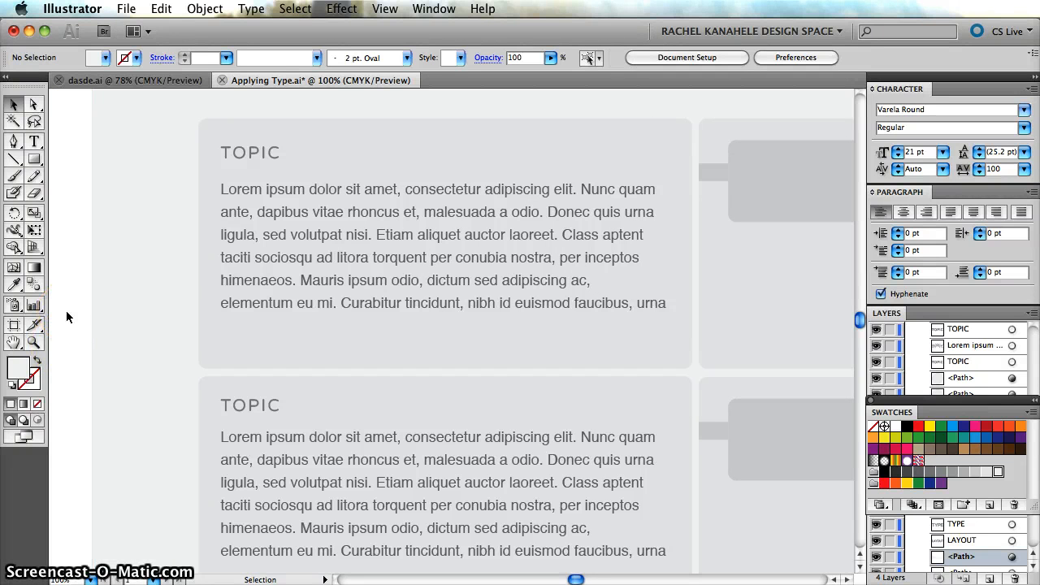
pyautogui.hscroll(2, 66, 317)
pyautogui.scroll(-3, 67, 317)
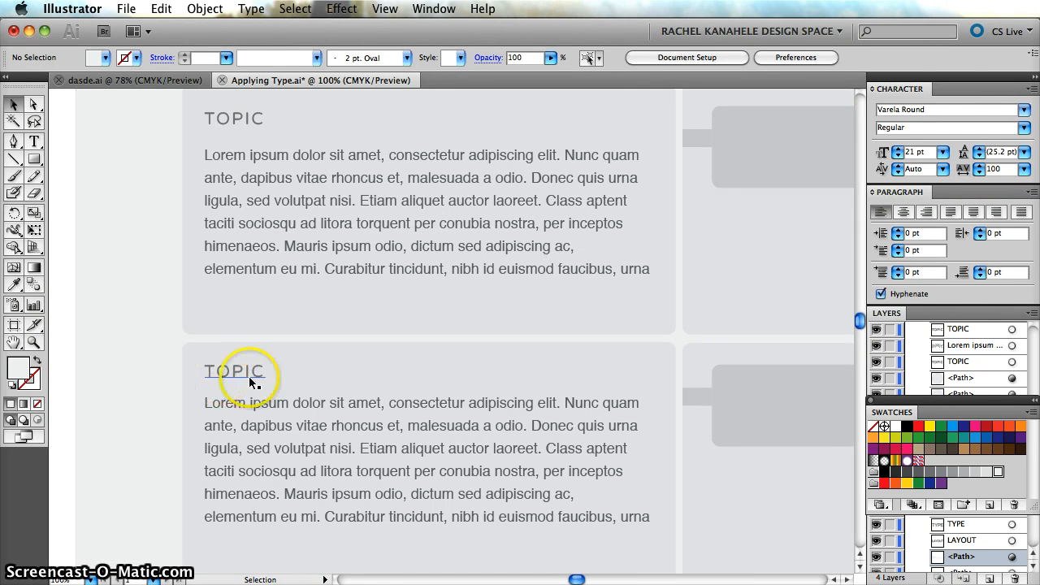
# Change the font of all the body text under the first TOPIC heading to Georgia.
pyautogui.click(342, 156)
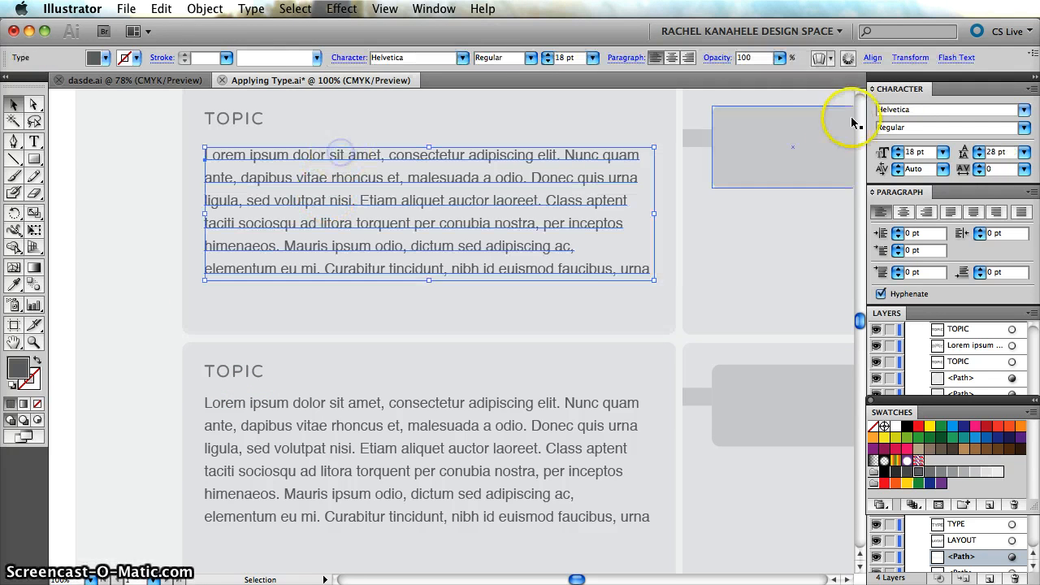
pyautogui.doubleClick(632, 271)
pyautogui.moveTo(632, 271); pyautogui.dragTo(204, 158)
pyautogui.click(936, 112)
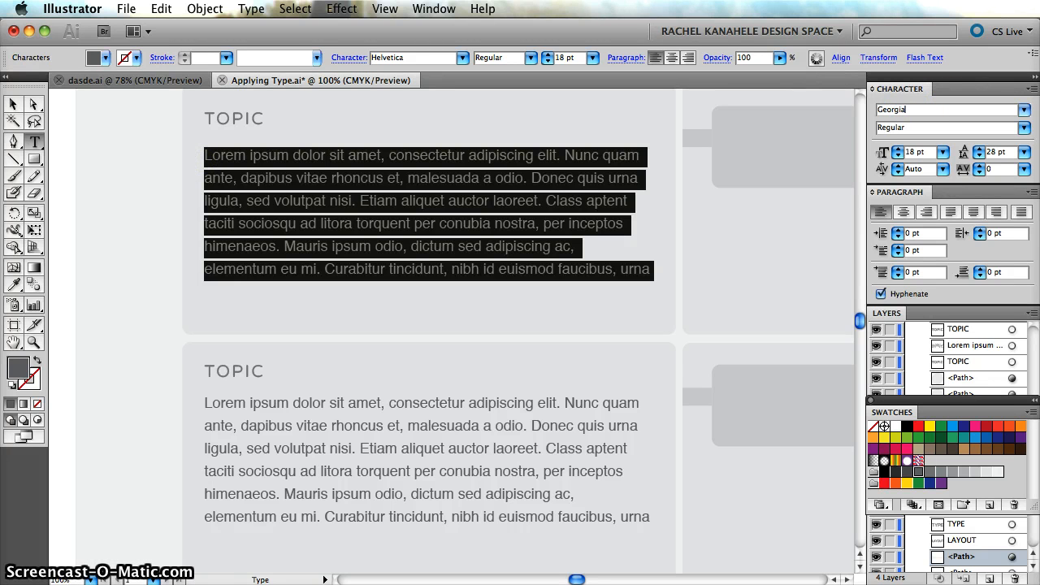
pyautogui.press('Return')
pyautogui.click(132, 281)
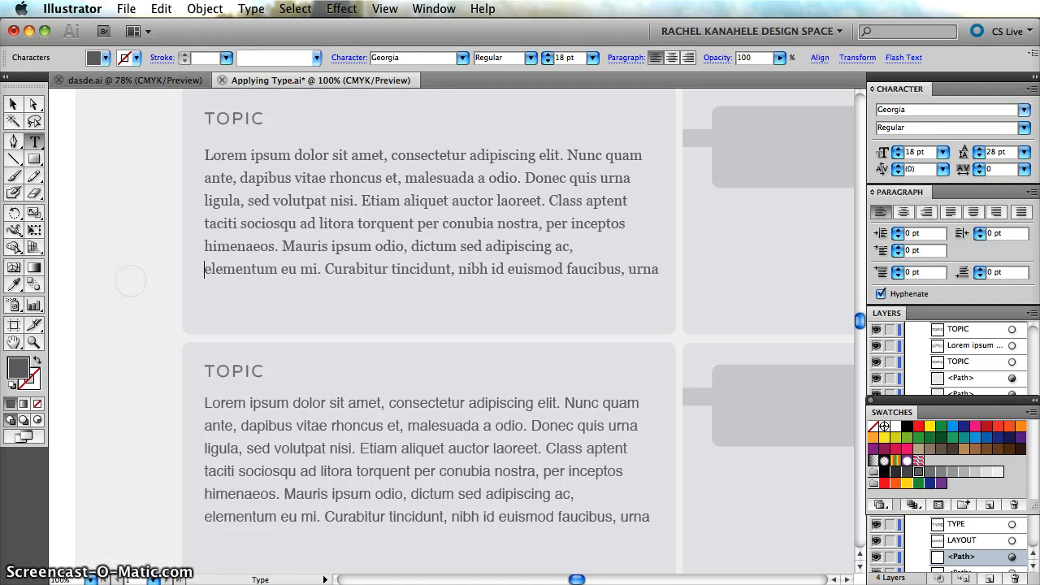
# Leave text editing and compare the Georgia paragraph with the sans-serif one below it at 66.67% zoom.
pyautogui.press('super+minus')
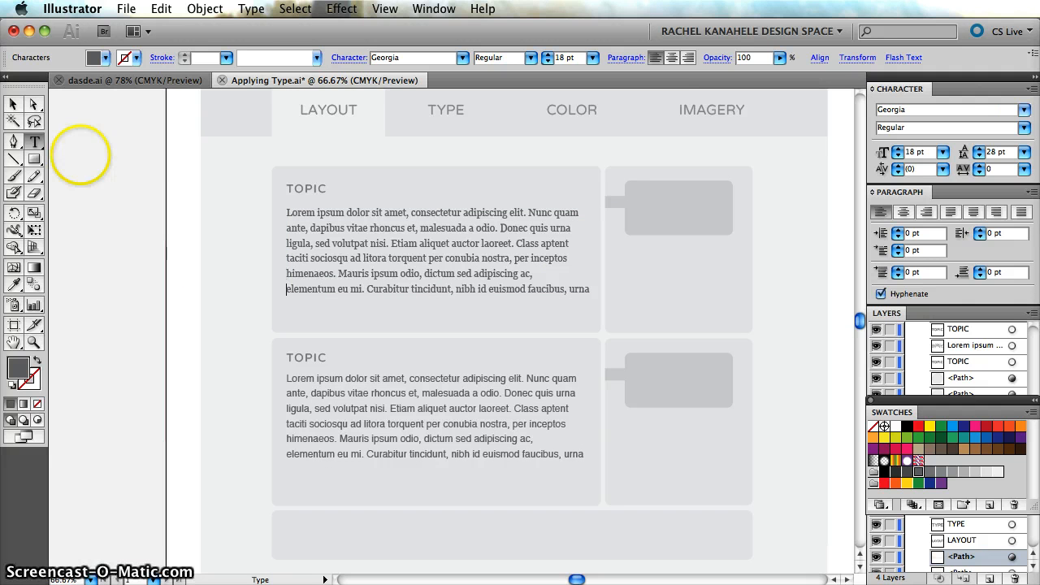
pyautogui.click(13, 104)
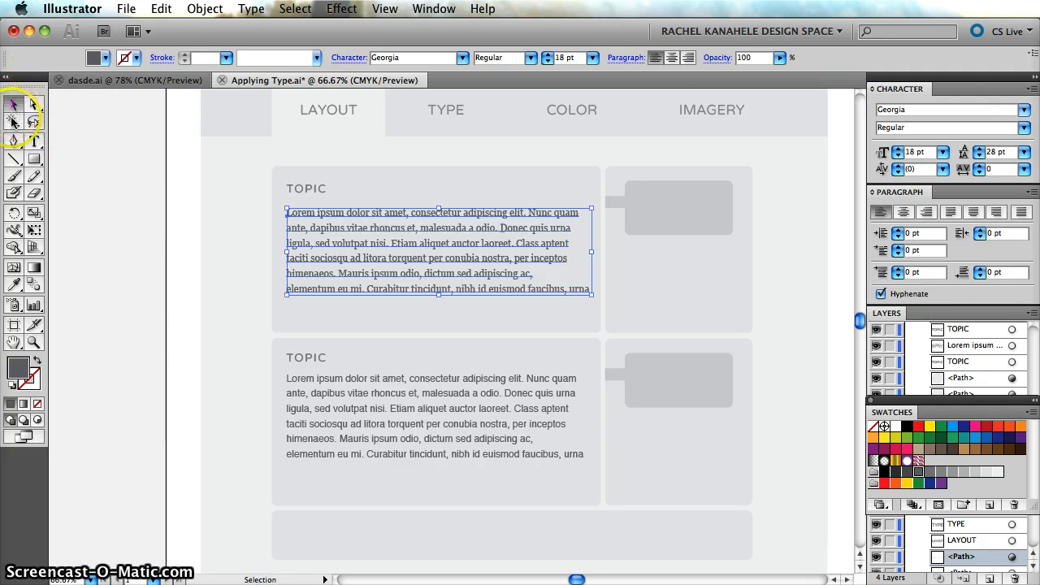
pyautogui.click(139, 325)
pyautogui.scroll(3, 177, 334)
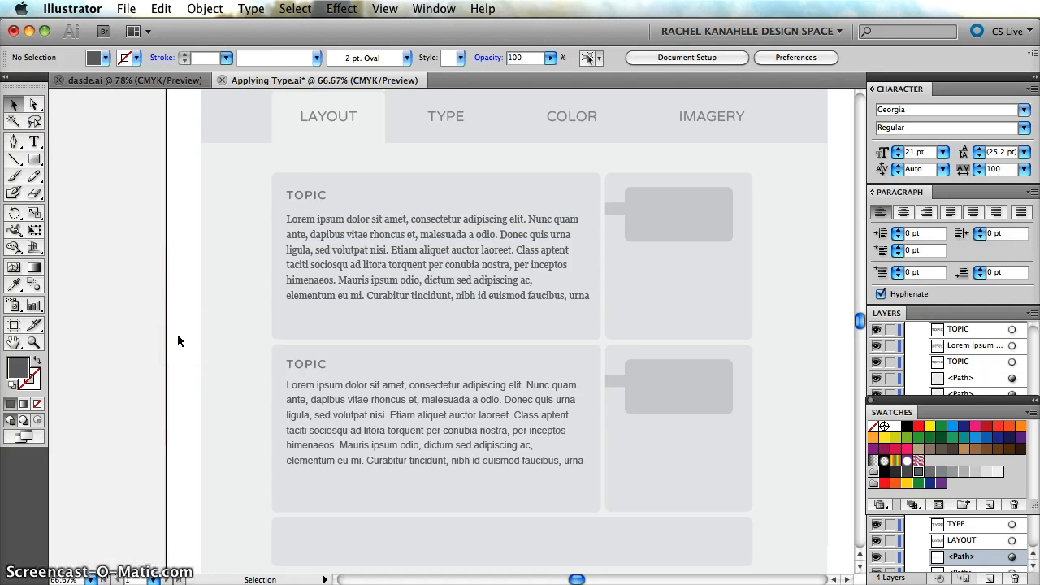
pyautogui.scroll(-2, 177, 334)
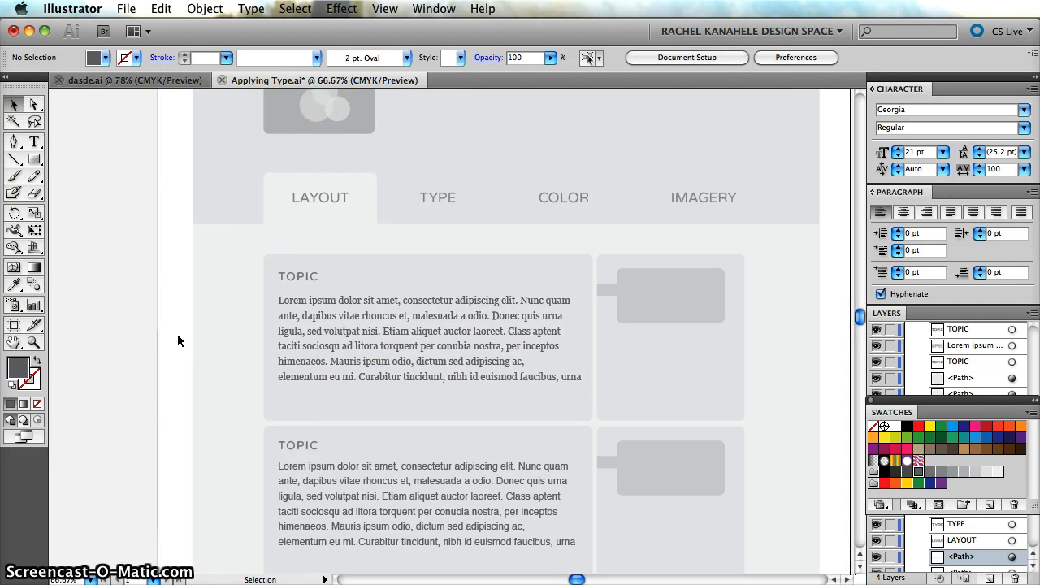
pyautogui.hscroll(2, 178, 334)
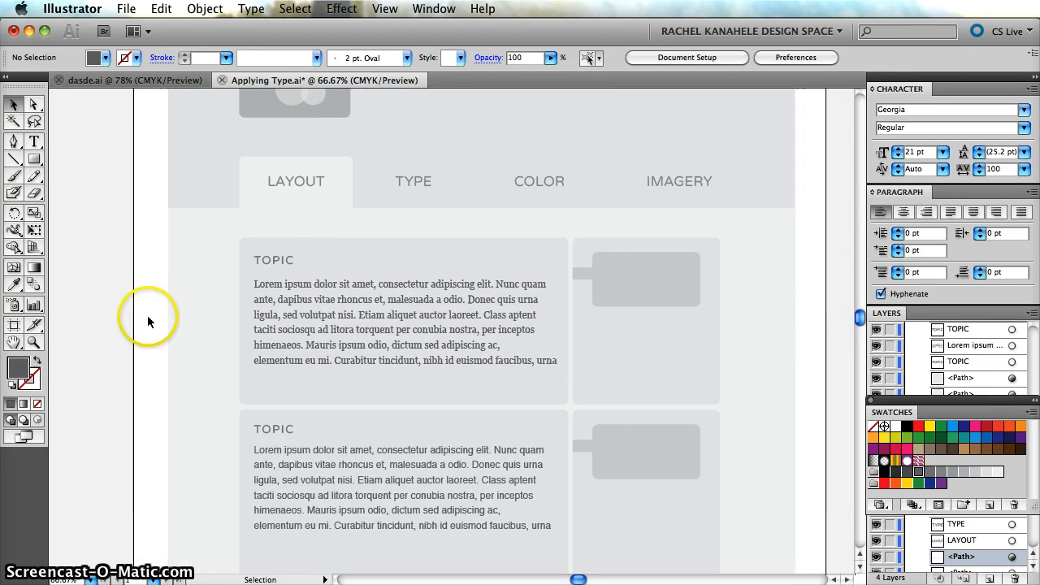
# Select all the Georgia body text under the first TOPIC heading for editing, viewed at 150% zoom.
pyautogui.scroll(-2, 148, 319)
pyautogui.press('super+equal')
pyautogui.press('super+equal')
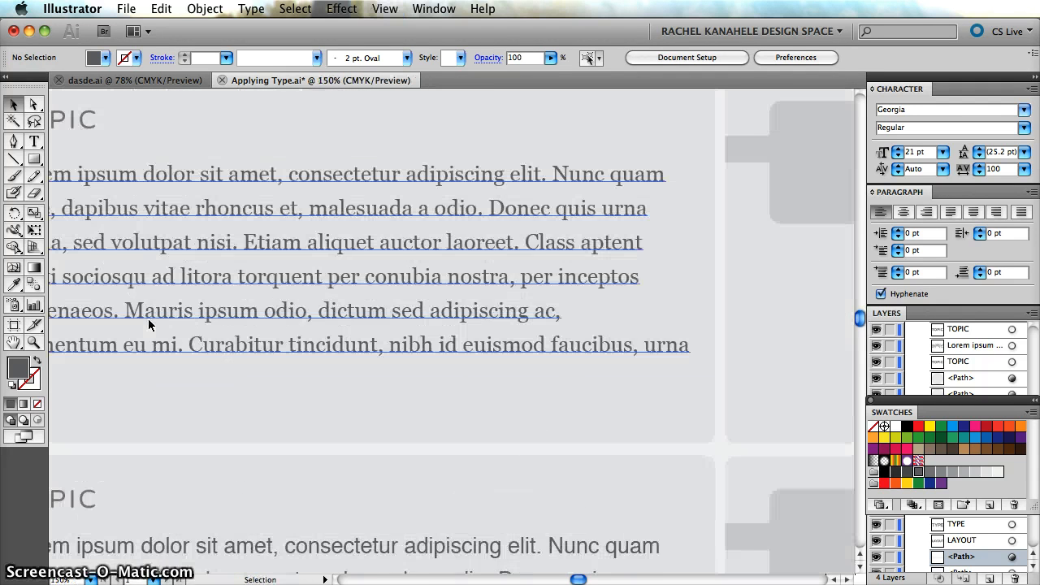
pyautogui.hscroll(-3, 148, 326)
pyautogui.click(239, 174)
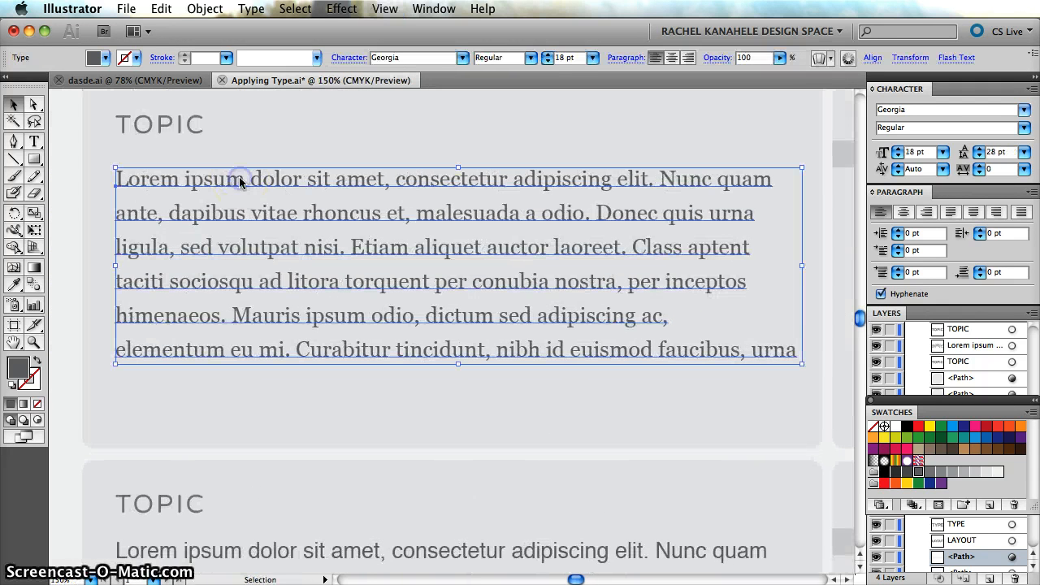
pyautogui.doubleClick(752, 350)
pyautogui.moveTo(801, 352); pyautogui.dragTo(274, 174)
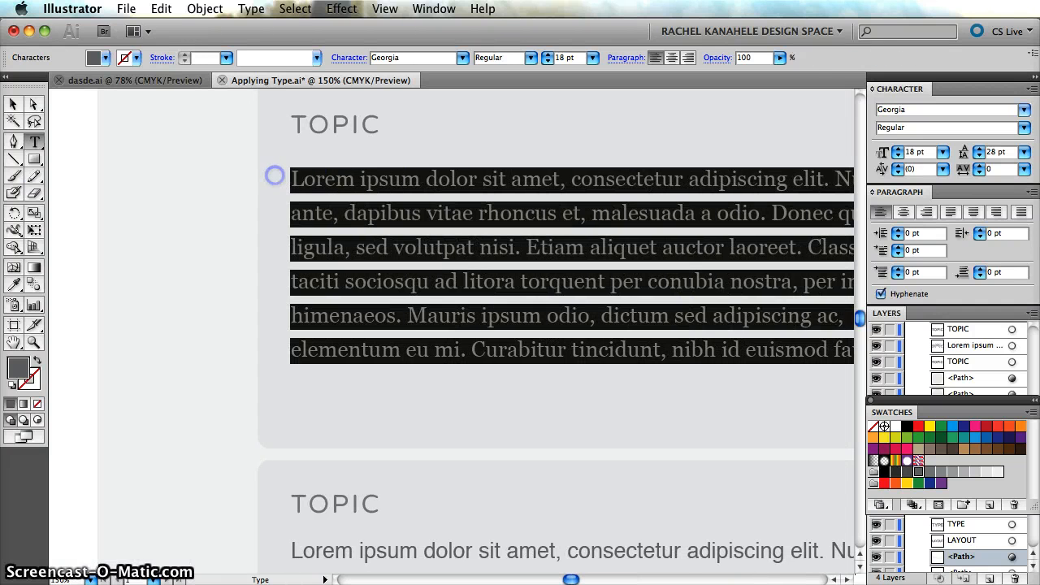
pyautogui.hscroll(5, 488, 285)
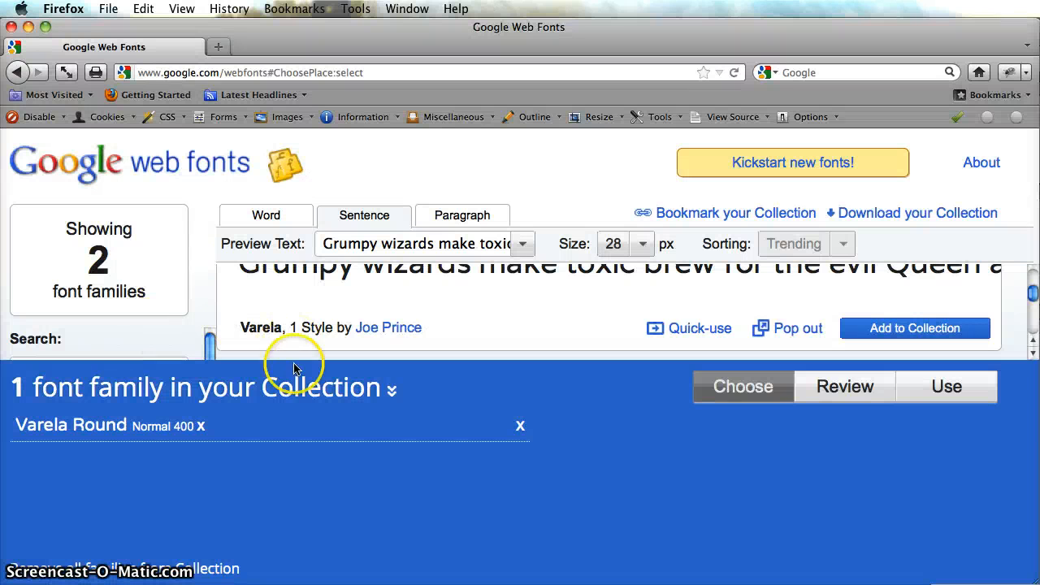
# In Google Web Fonts in Firefox, collapse the font collection and select the search term Varela.
pyautogui.click(391, 388)
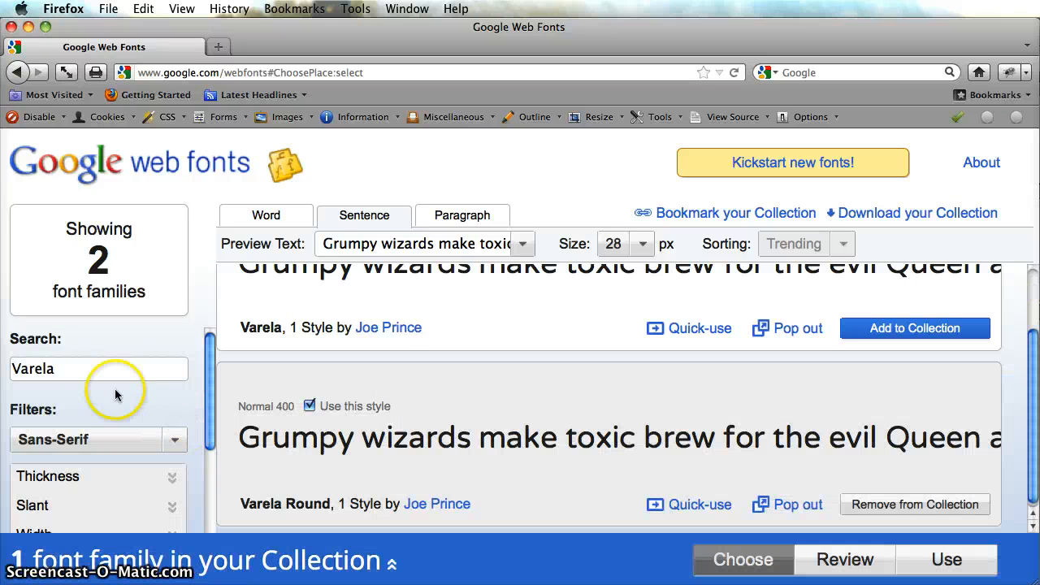
pyautogui.doubleClick(68, 366)
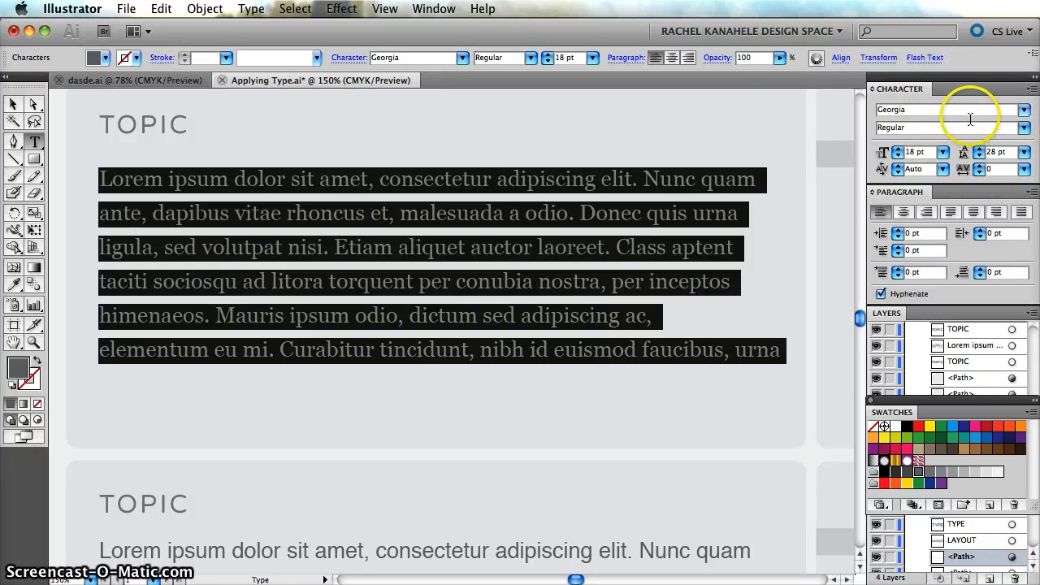
# Try the Century font on the selected body text under the first TOPIC heading and deselect the paragraph.
pyautogui.click(927, 109)
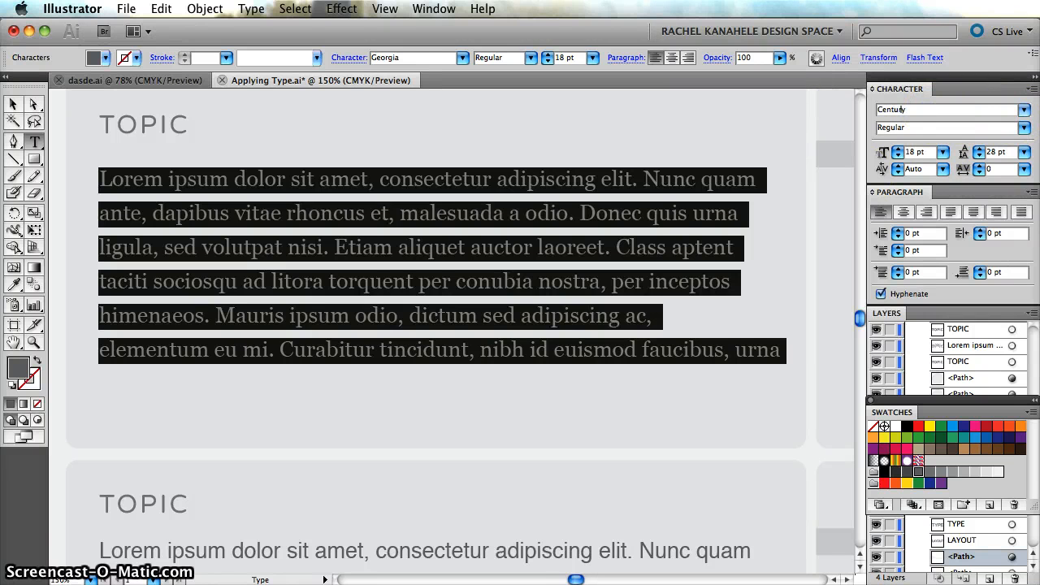
pyautogui.write('Centu')
pyautogui.press('Return')
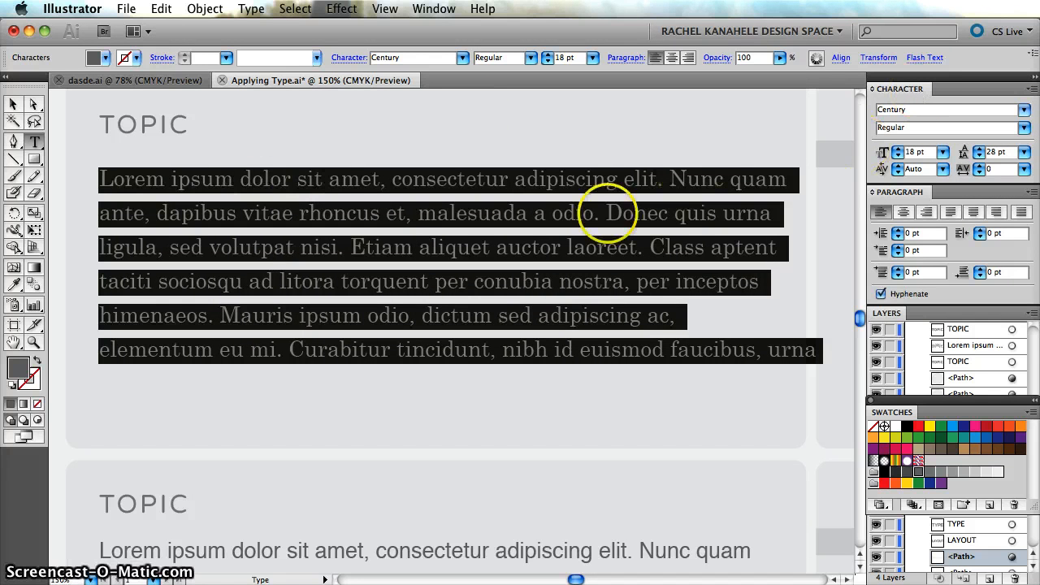
pyautogui.click(13, 104)
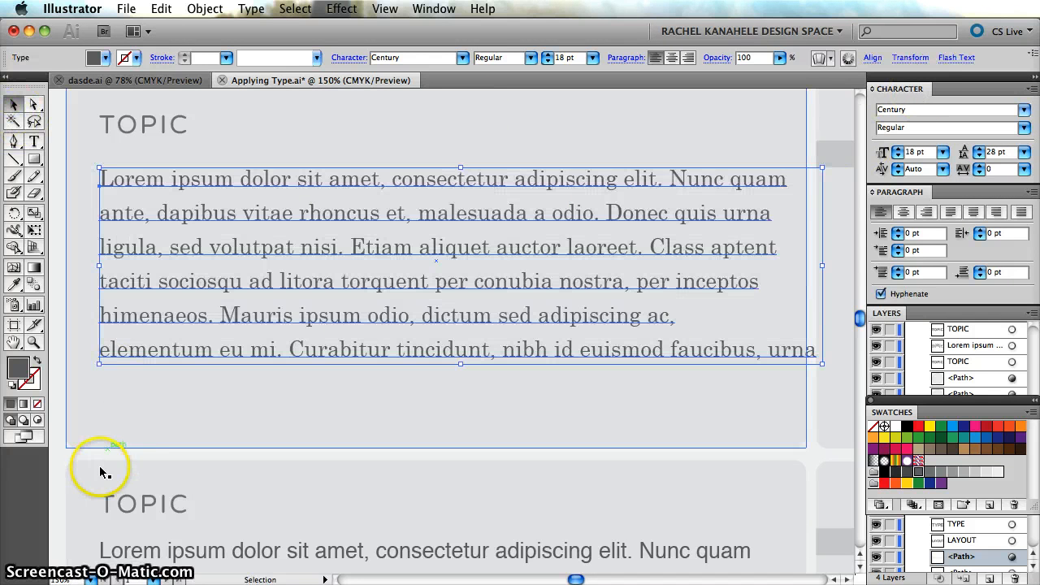
pyautogui.click(56, 445)
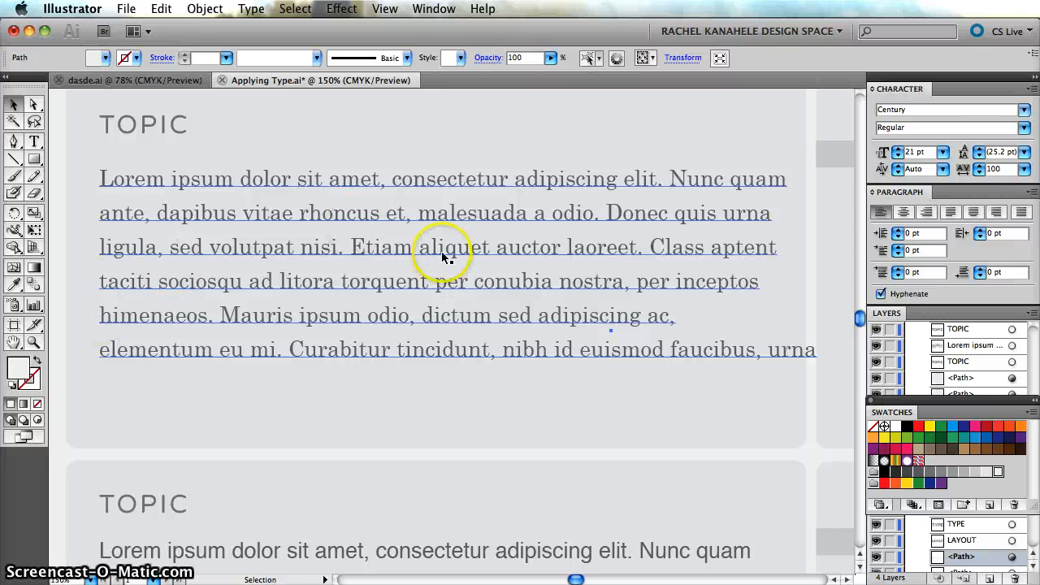
# Change the font of all the body text under the first TOPIC heading to Muli and deselect it.
pyautogui.doubleClick(586, 180)
pyautogui.moveTo(831, 356); pyautogui.dragTo(190, 180)
pyautogui.moveTo(101, 179); pyautogui.dragTo(818, 379)
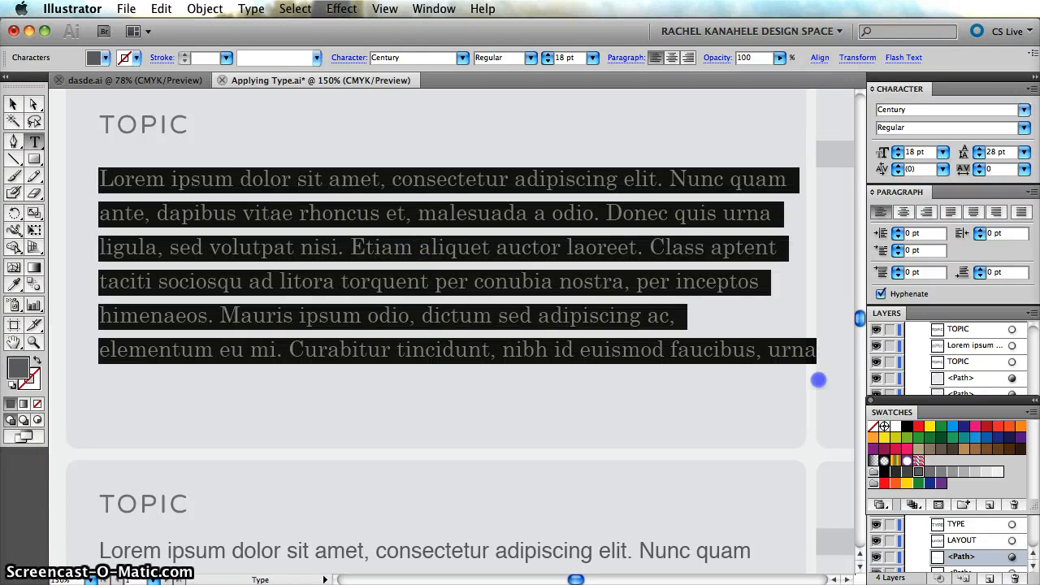
pyautogui.click(890, 109)
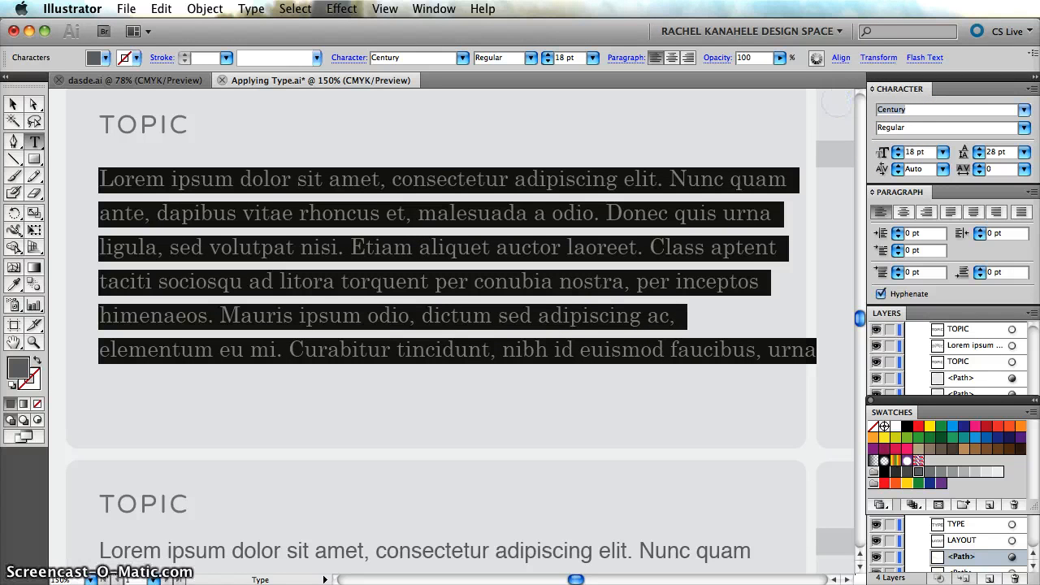
pyautogui.write('Mulan')
pyautogui.press('Return')
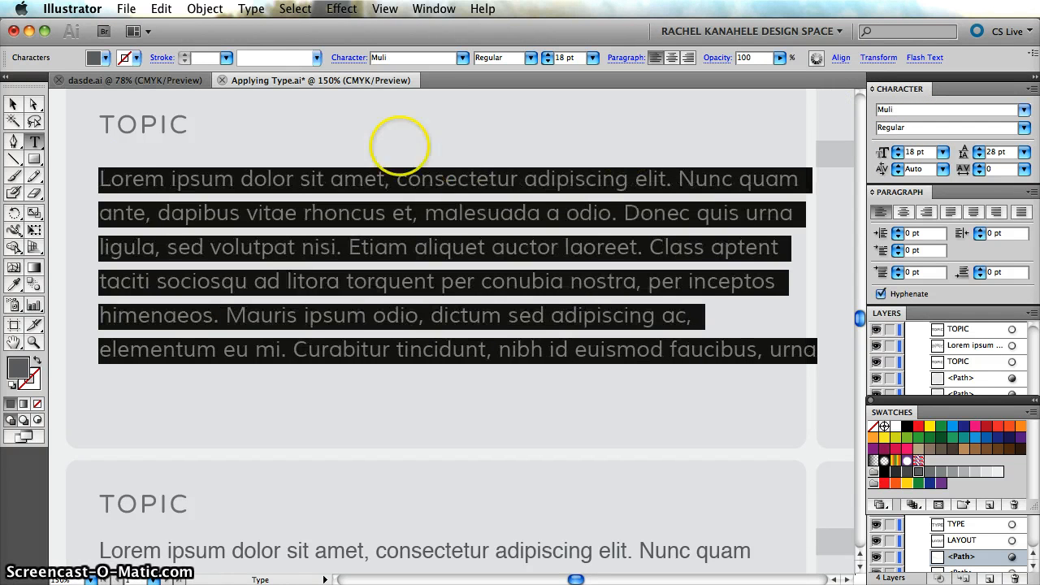
pyautogui.click(11, 103)
pyautogui.click(50, 181)
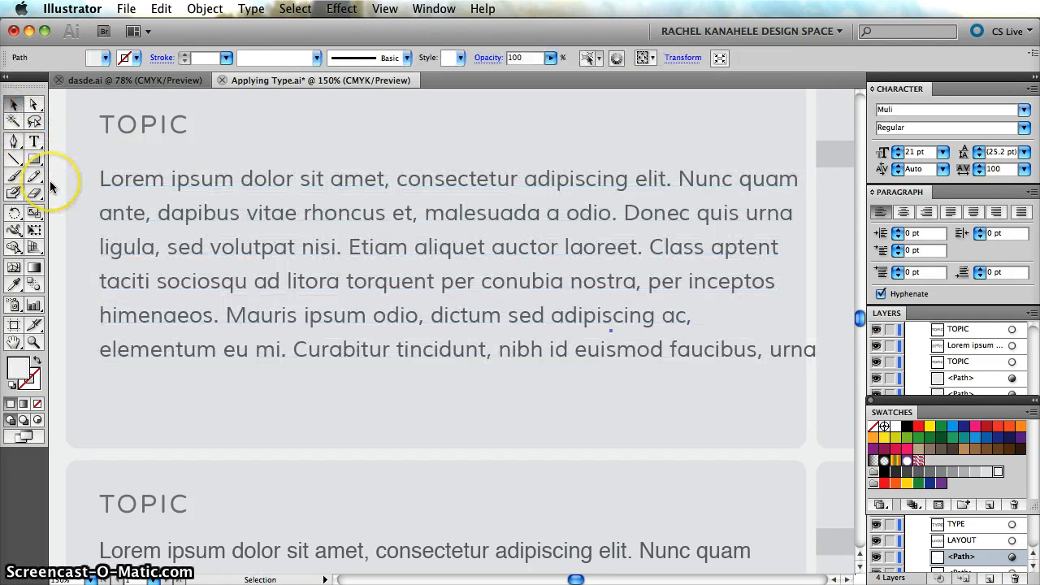
# Cut all the Muli body text from under the first TOPIC heading and leave text editing.
pyautogui.press('super+minus')
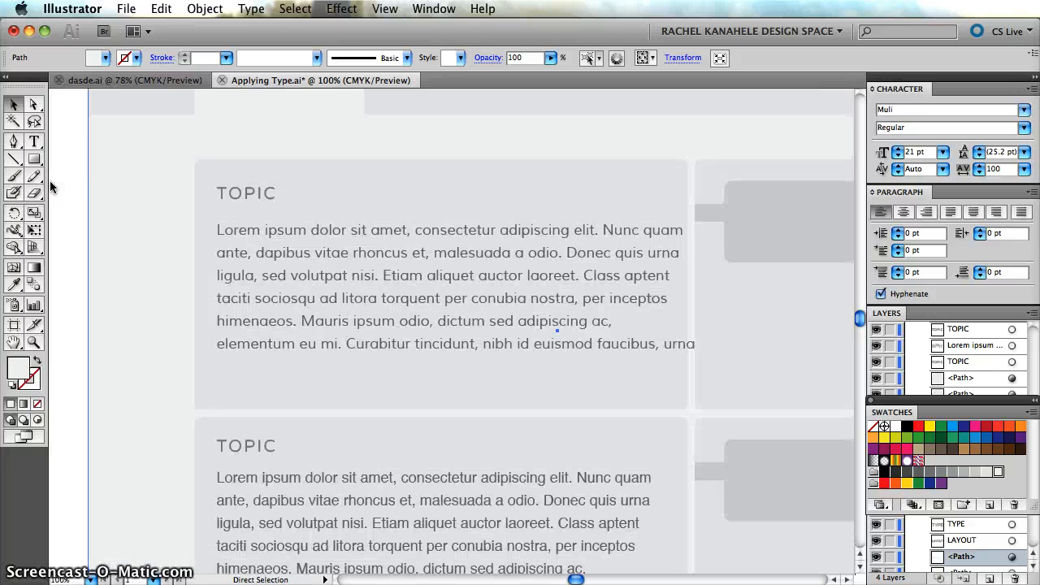
pyautogui.click(537, 232)
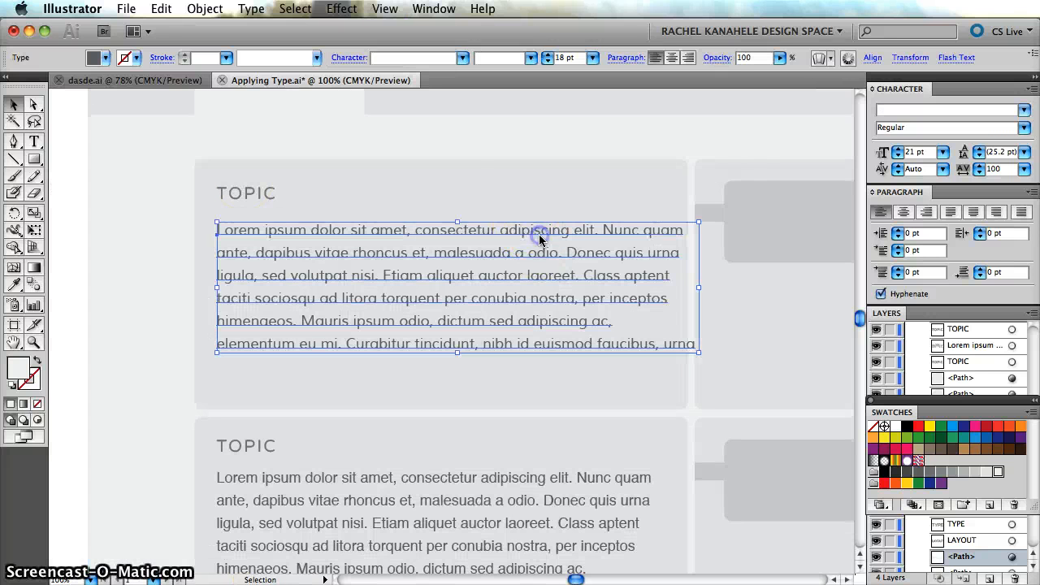
pyautogui.doubleClick(582, 345)
pyautogui.moveTo(699, 352); pyautogui.dragTo(187, 229)
pyautogui.press('super+c')
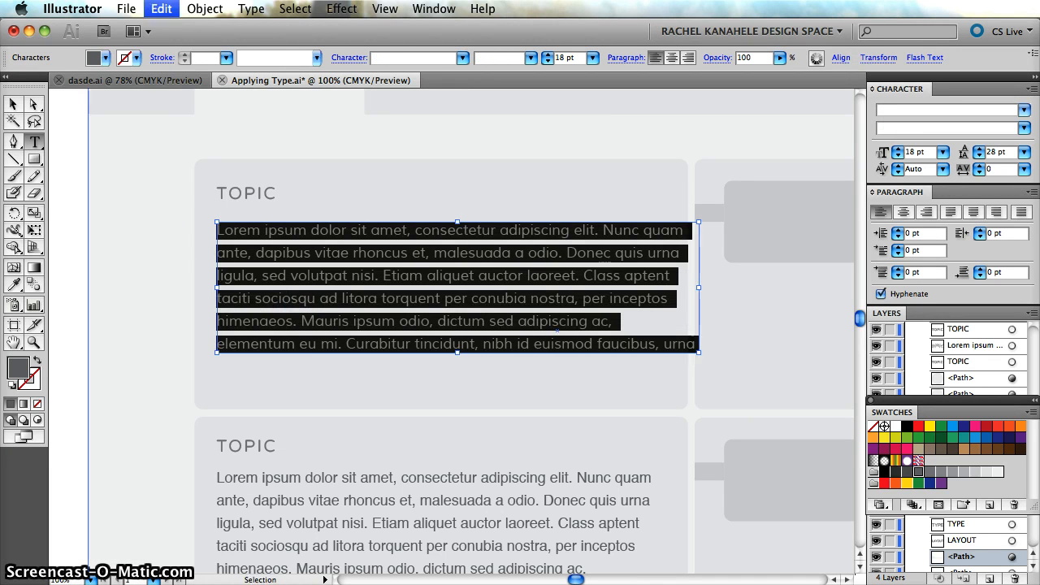
pyautogui.press('BackSpace')
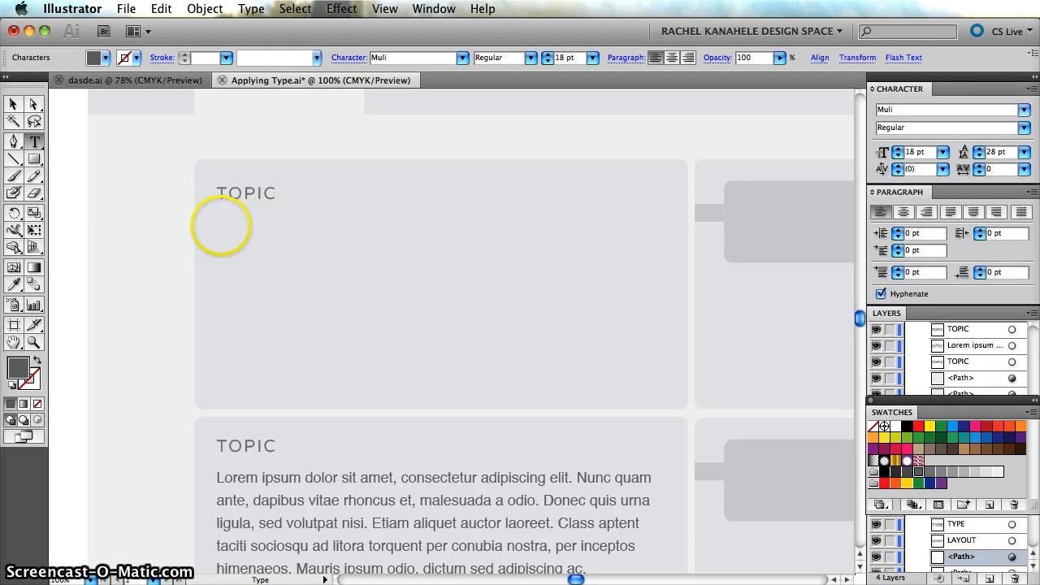
pyautogui.click(216, 226)
pyautogui.click(405, 311)
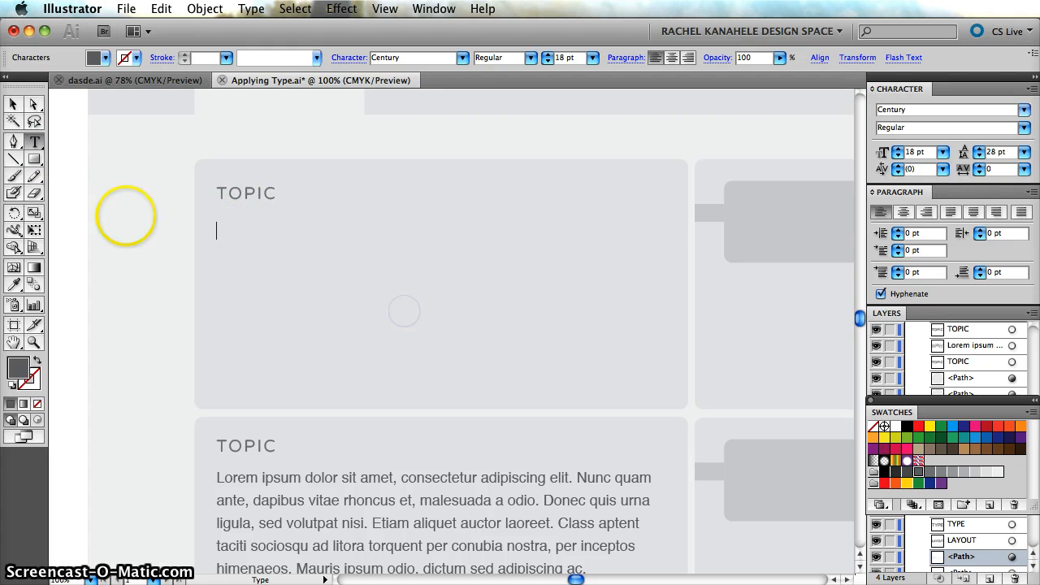
pyautogui.click(13, 120)
pyautogui.click(11, 102)
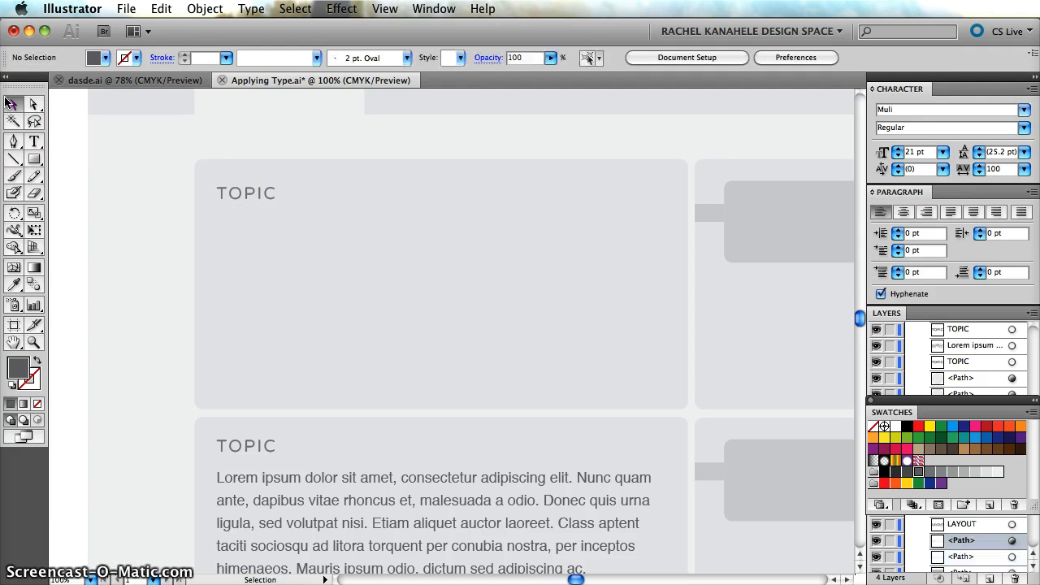
# Draw an area text frame beneath the first TOPIC heading, paste the cut paragraph into it and widen the frame close to the box's right edge.
pyautogui.click(34, 142)
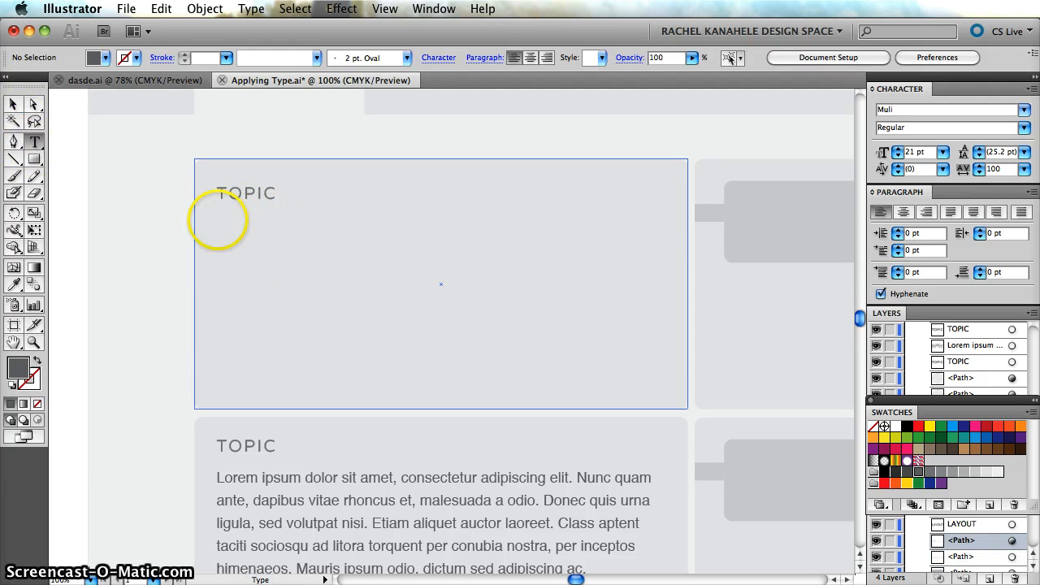
pyautogui.moveTo(217, 217); pyautogui.dragTo(673, 398)
pyautogui.press('super+v')
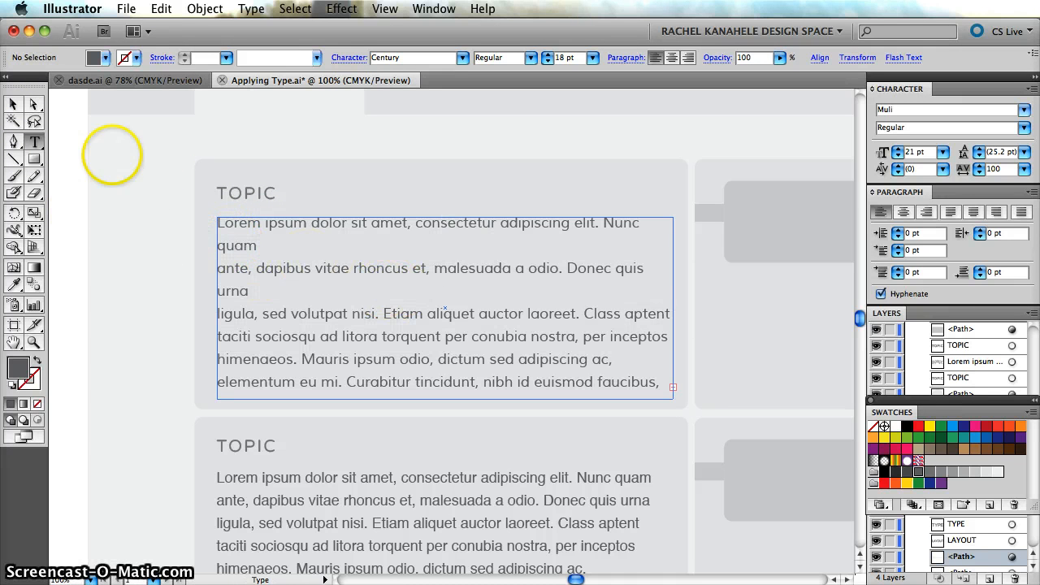
pyautogui.click(13, 104)
pyautogui.moveTo(671, 310); pyautogui.dragTo(692, 309)
# Shift the area text frame slightly to the left inside the first TOPIC box and deselect it.
pyautogui.click(376, 239)
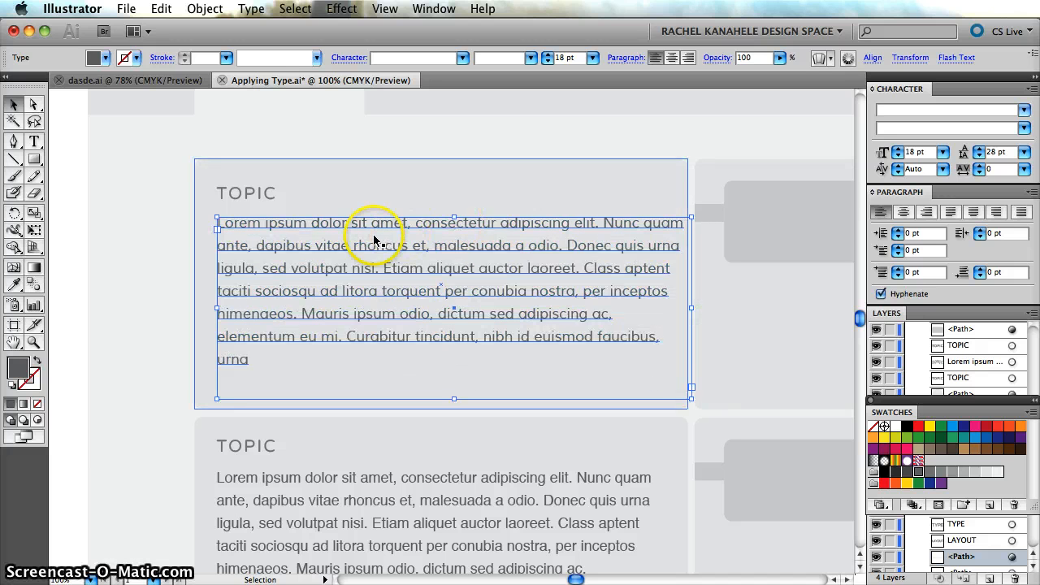
pyautogui.moveTo(373, 240); pyautogui.dragTo(349, 225)
pyautogui.press('super+z')
pyautogui.click(357, 224)
pyautogui.click(128, 264)
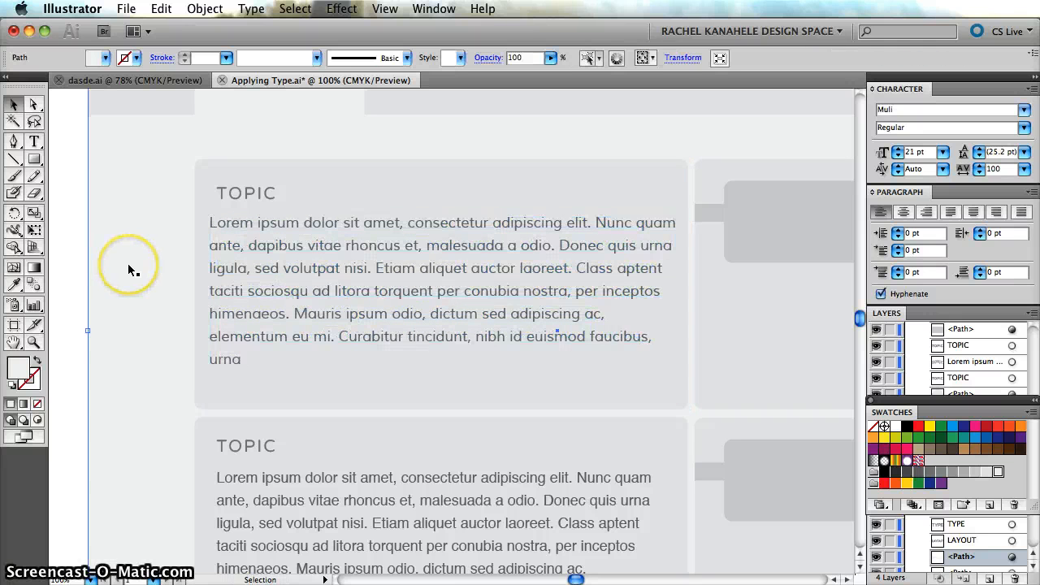
# Insert a line break before "faucibus" in the first TOPIC paragraph and deselect the text.
pyautogui.doubleClick(610, 337)
pyautogui.press('Return')
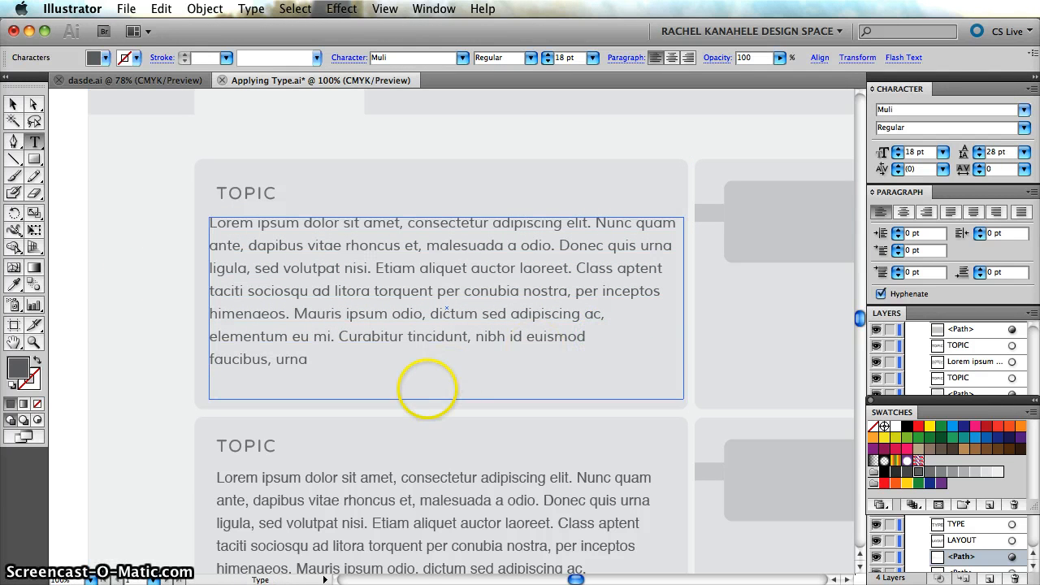
pyautogui.click(13, 104)
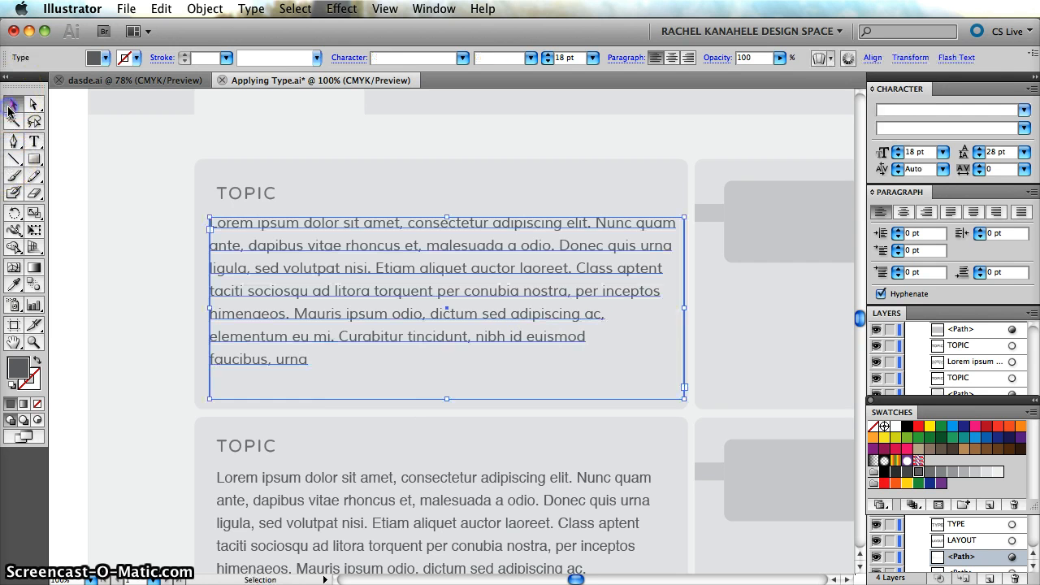
pyautogui.click(64, 229)
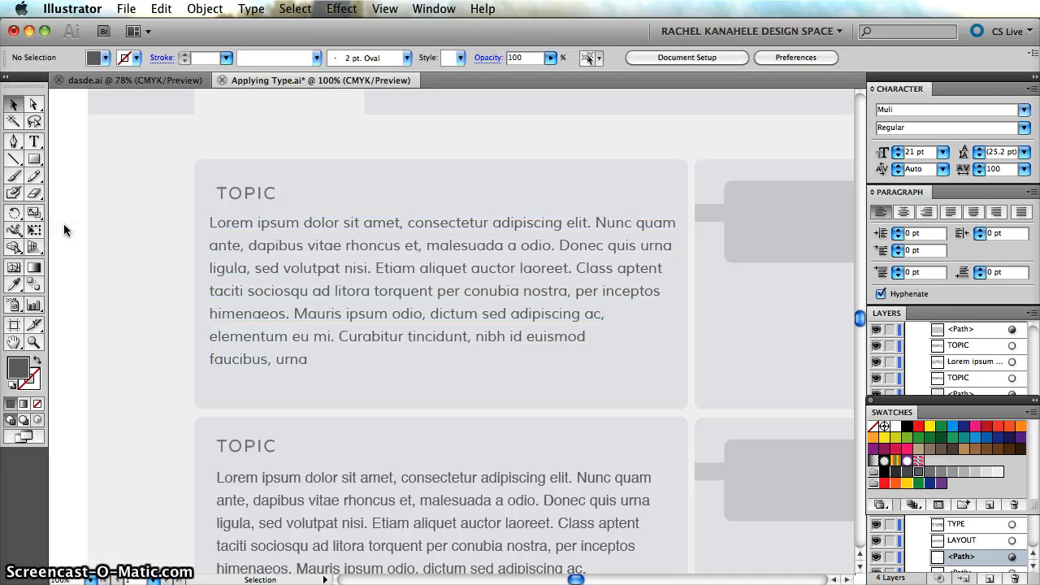
# Examine the letterforms of the Muli paragraph and its alignment with the first TOPIC heading at 150% and 200% zoom.
pyautogui.click(478, 280)
pyautogui.click(112, 230)
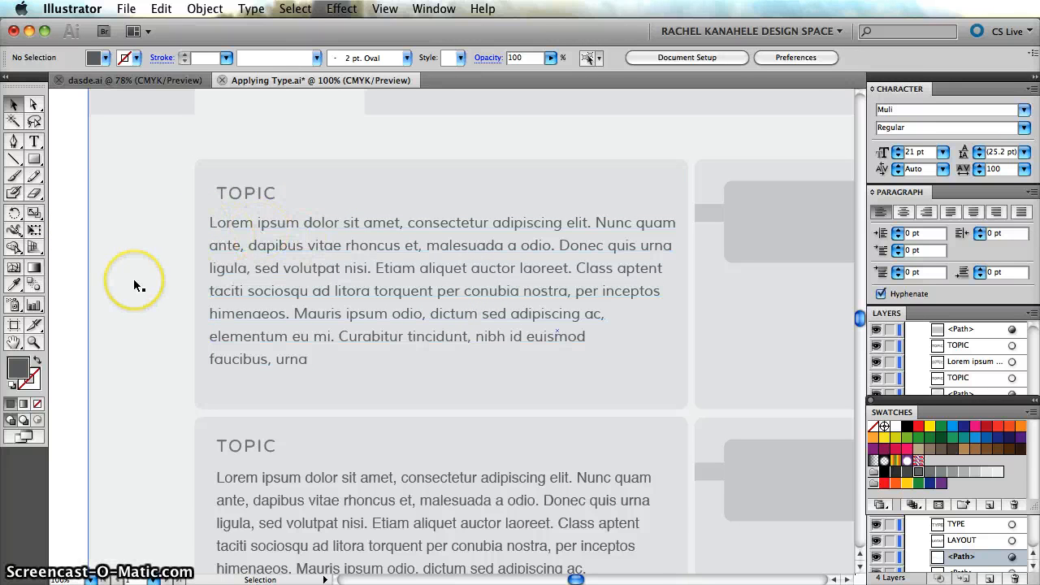
pyautogui.scroll(1, 134, 279)
pyautogui.press('super+plus')
pyautogui.press('super+plus')
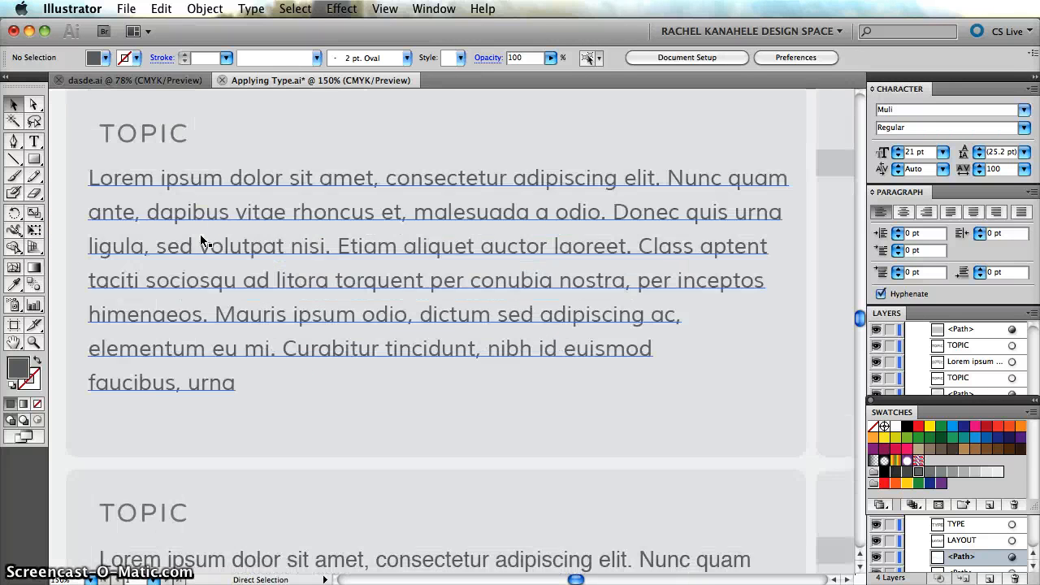
pyautogui.hscroll(-4, 627, 559)
pyautogui.scroll(3, 626, 559)
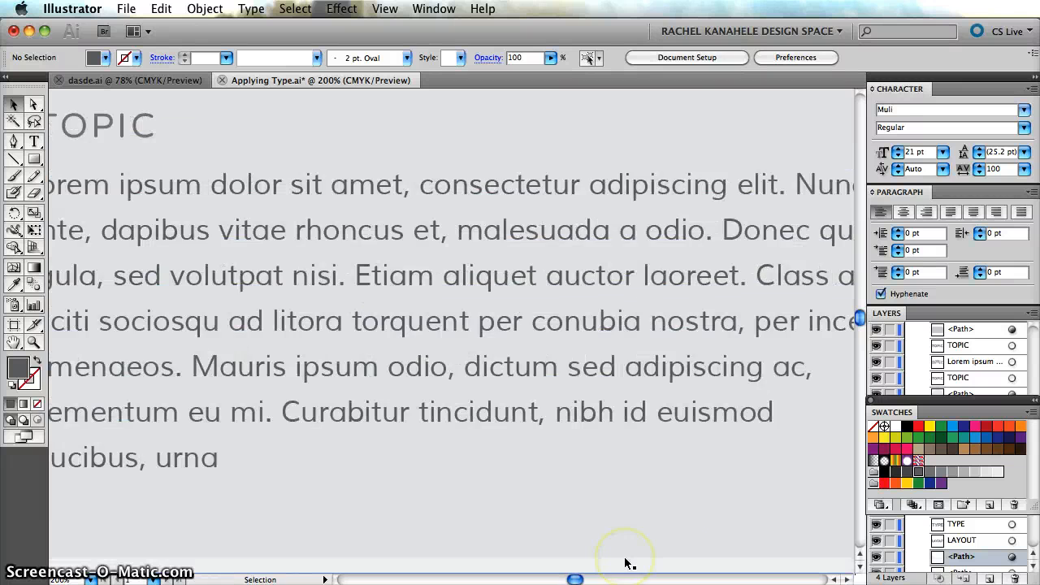
pyautogui.hscroll(-2, 626, 561)
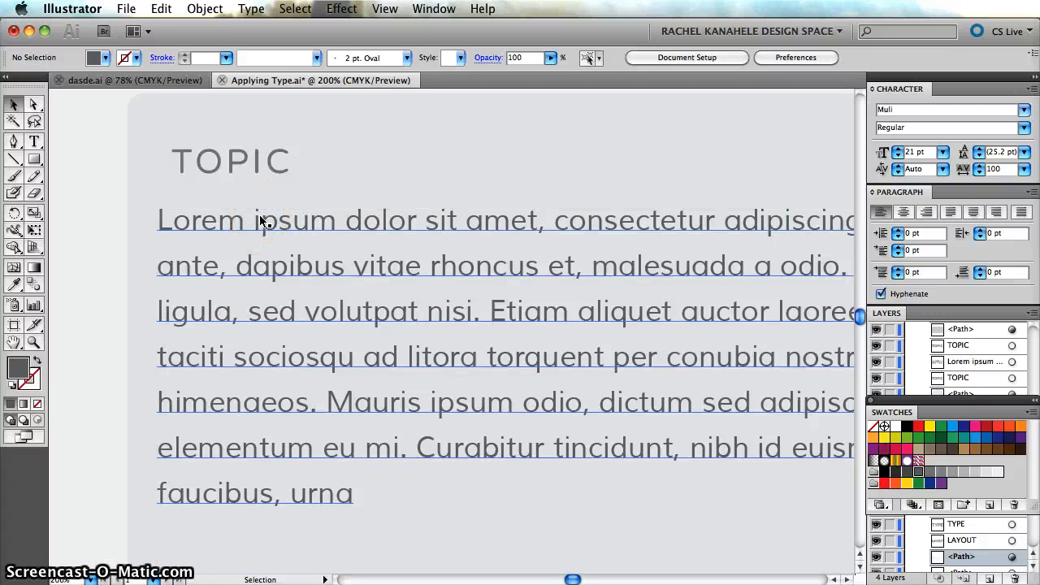
pyautogui.click(61, 289)
pyautogui.hscroll(3, 95, 290)
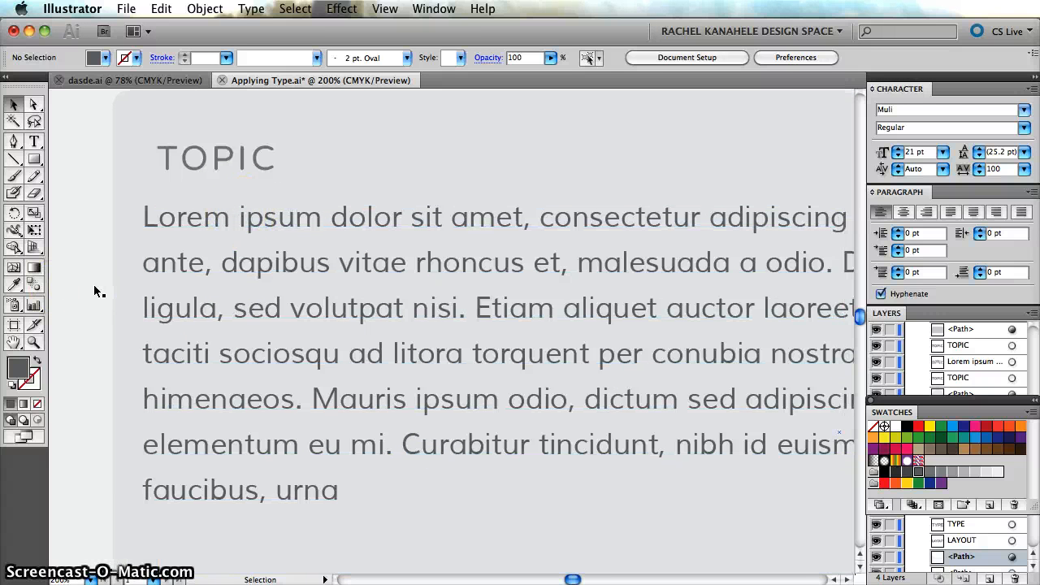
pyautogui.hscroll(10, 95, 291)
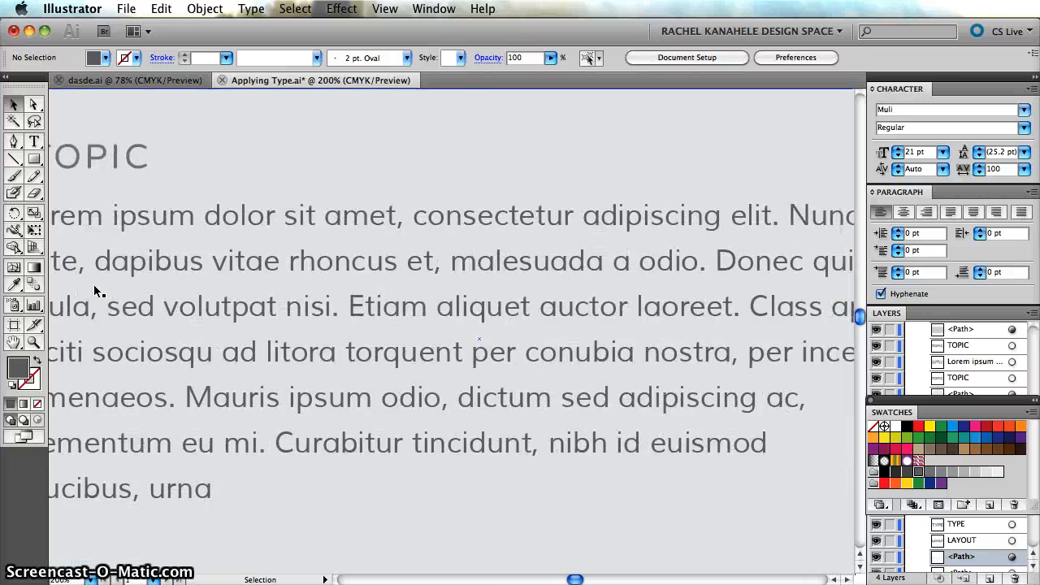
pyautogui.hscroll(-11, 94, 290)
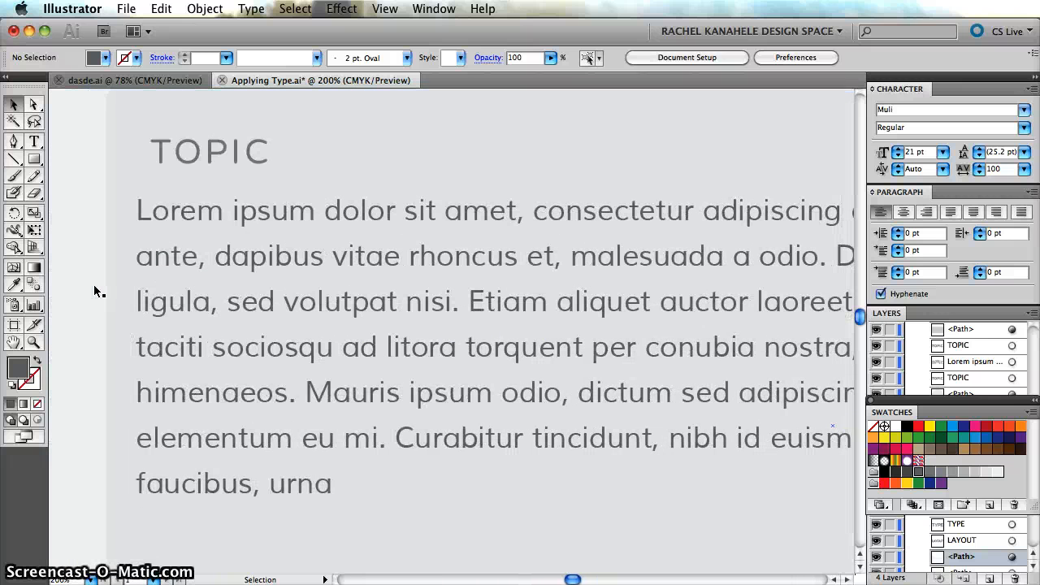